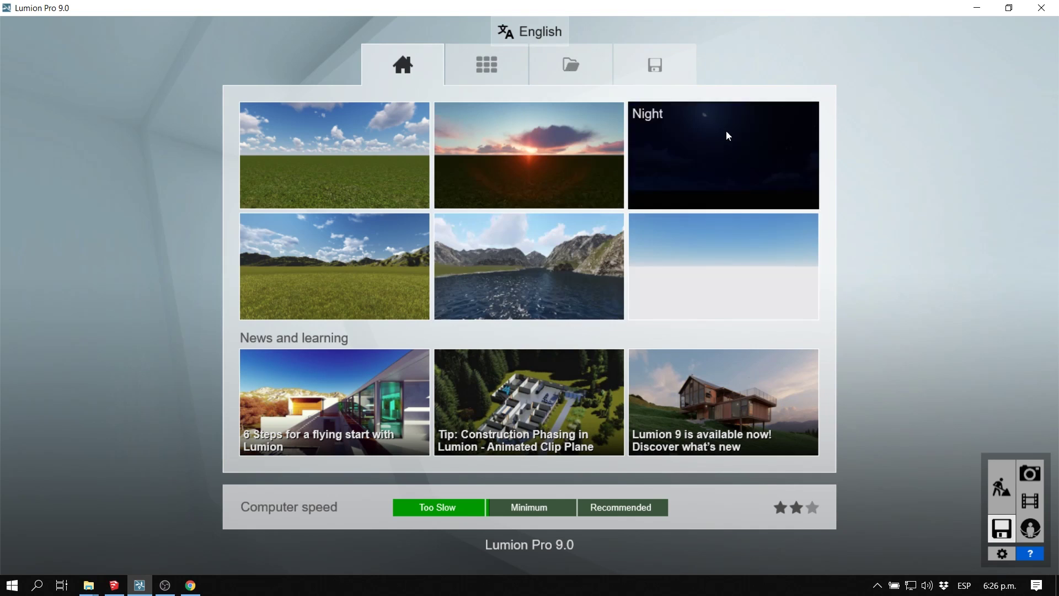
Switch to SketchUp and float the Lumion LiveSync toolbar over the city model
{"action": "left_click", "coordinate": [114, 585]}
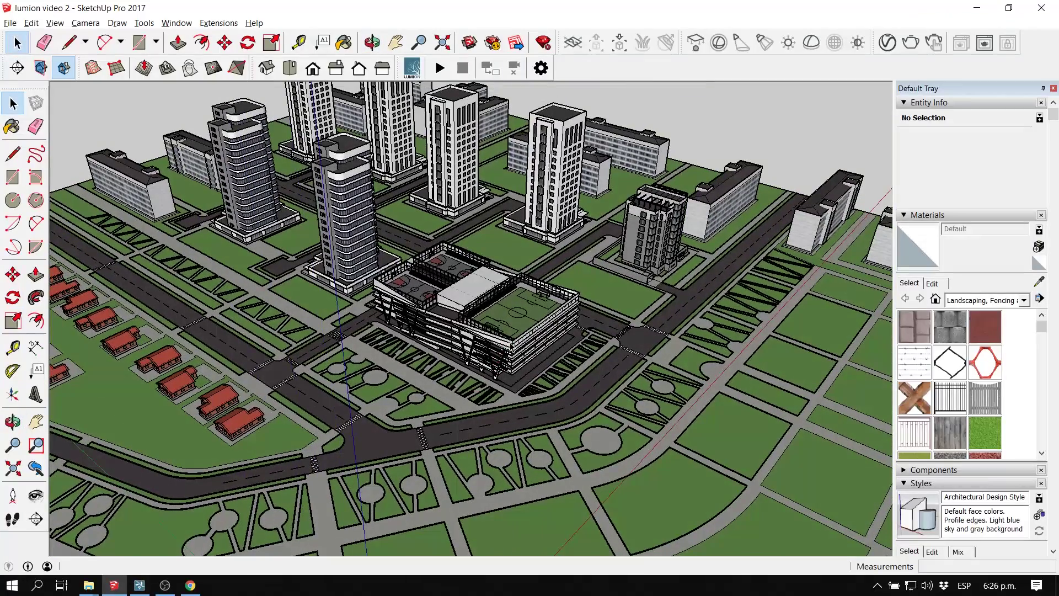
{"action": "left_click_drag", "start_coordinate": [397, 66], "coordinate": [744, 122]}
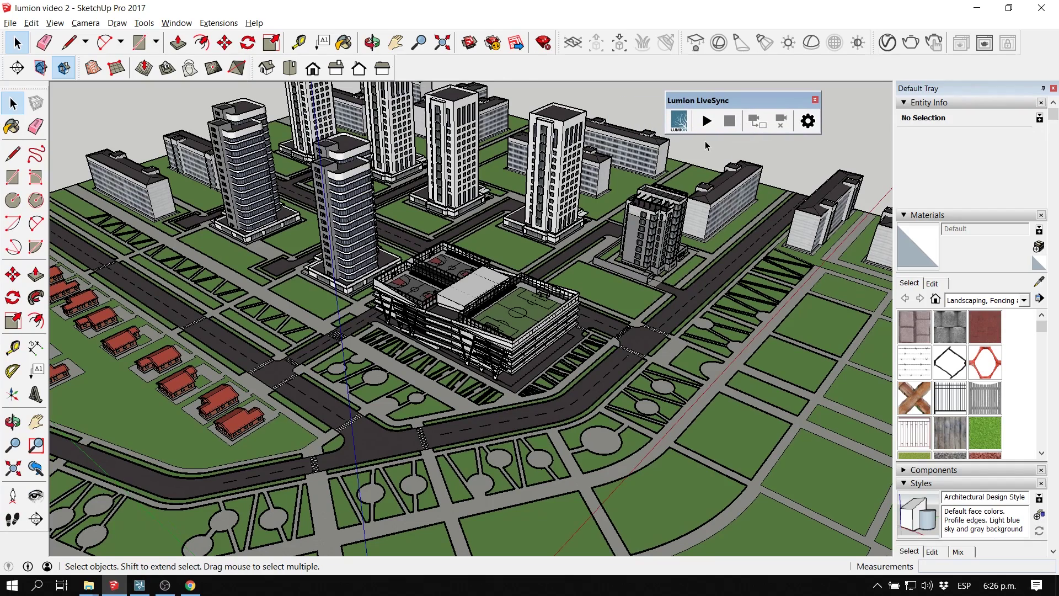
{"action": "scroll", "coordinate": [493, 352], "scroll_direction": "up", "scroll_amount": 5}
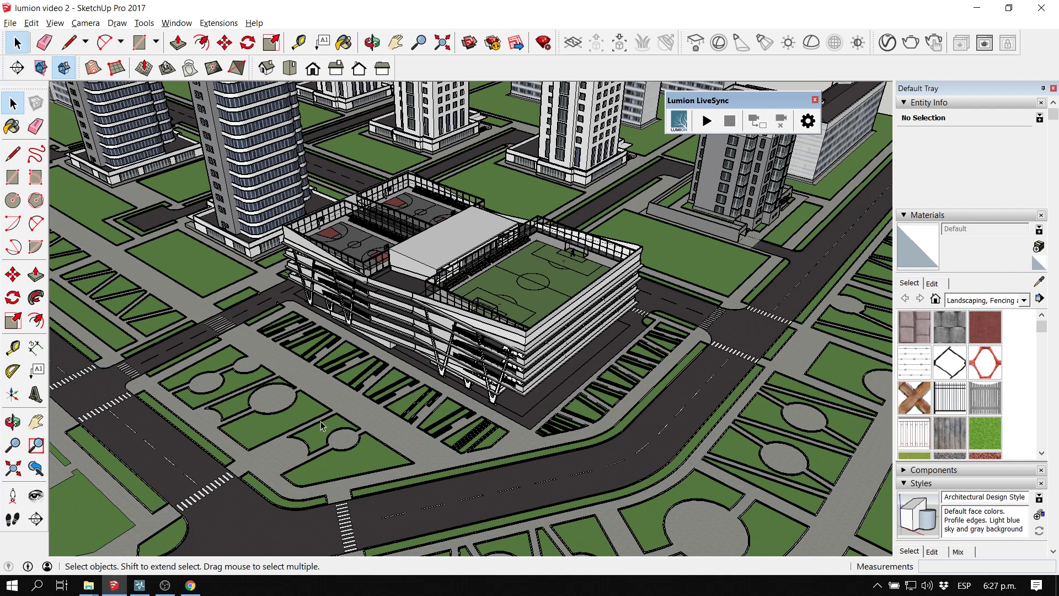
Switch to Lumion, start a new scene from the daytime grass plain preset, and look through the build categories
{"action": "left_click", "coordinate": [142, 586]}
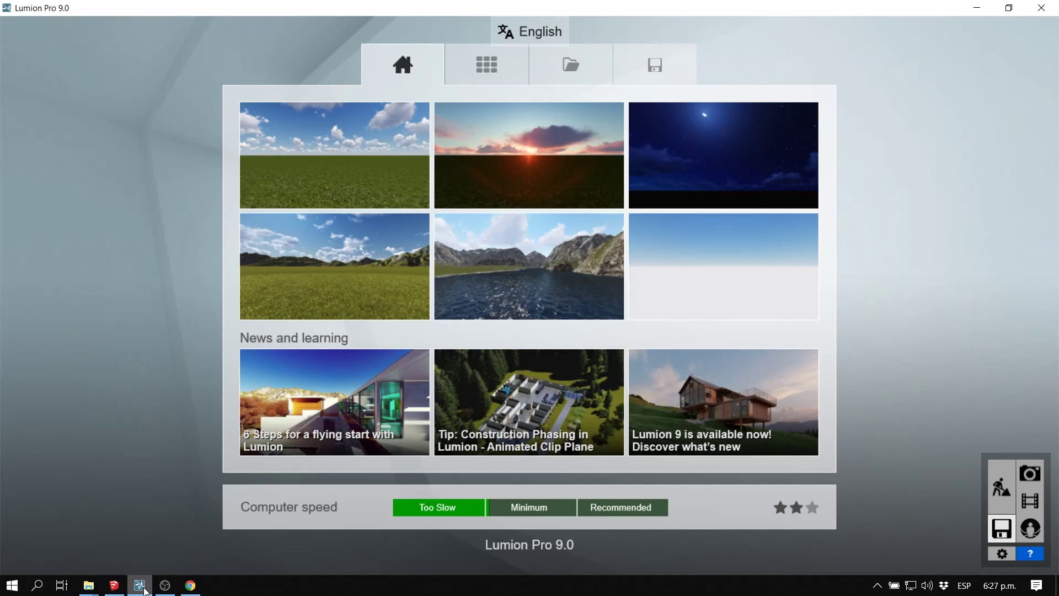
{"action": "left_click", "coordinate": [353, 179]}
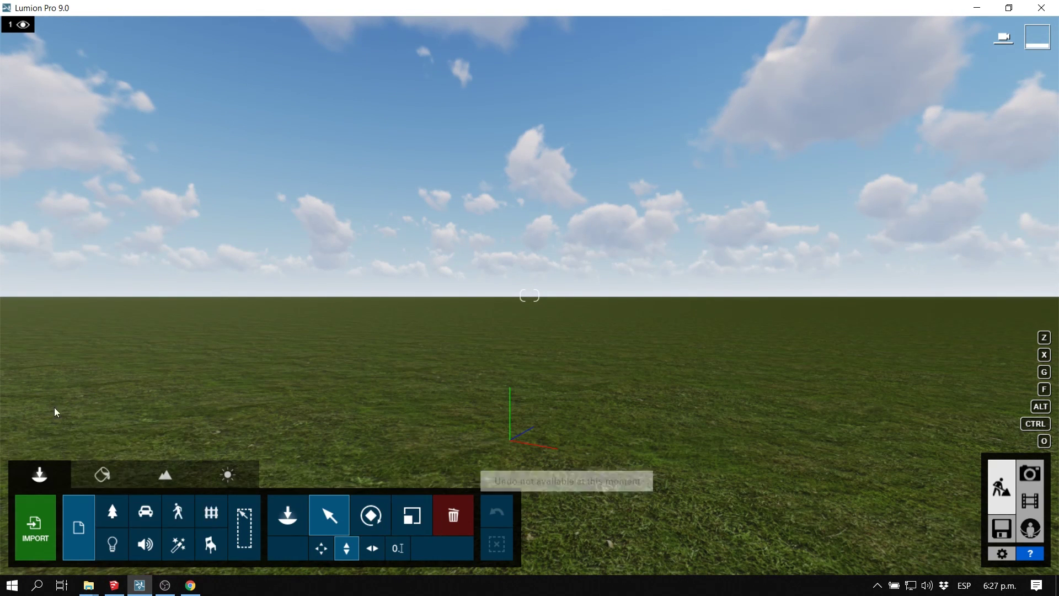
{"action": "left_click", "coordinate": [102, 474]}
{"action": "left_click", "coordinate": [165, 474]}
{"action": "left_click", "coordinate": [227, 474]}
{"action": "left_click", "coordinate": [40, 472]}
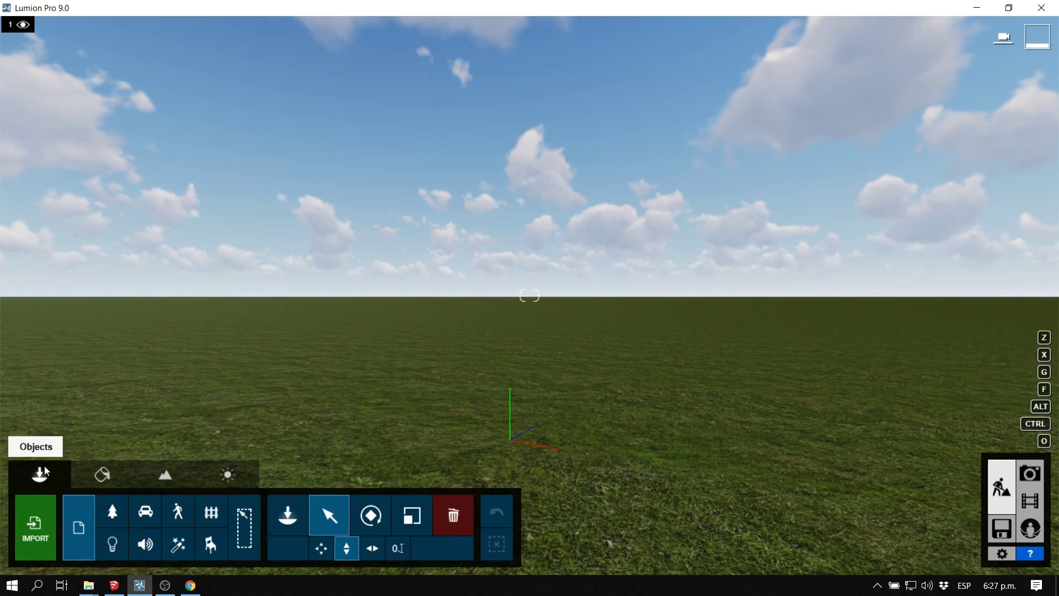
Start LiveSync from SketchUp and arrange the Lumion and SketchUp windows side by side
{"action": "left_click", "coordinate": [114, 585]}
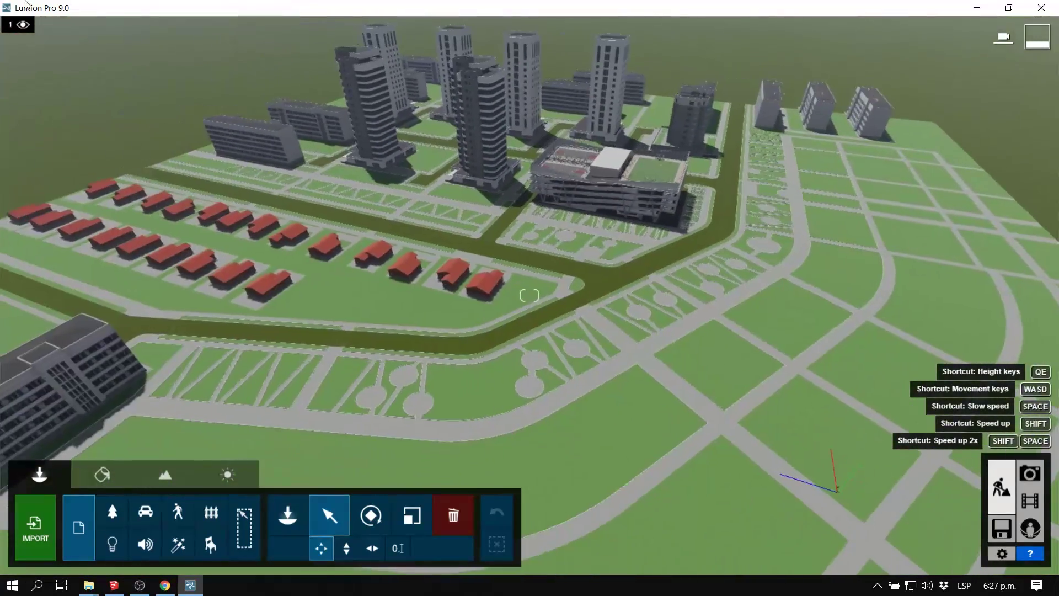
{"action": "key", "text": "alt+Tab"}
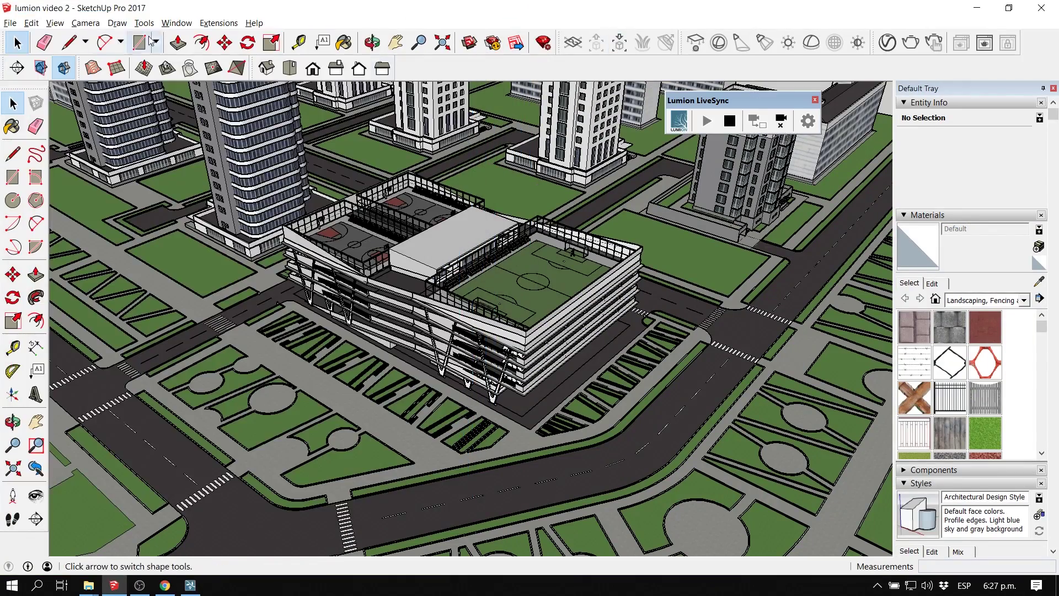
{"action": "mouse_move", "coordinate": [220, 7]}
{"action": "left_mouse_down"}
{"action": "mouse_move", "coordinate": [293, 32]}
{"action": "mouse_move", "coordinate": [588, 20]}
{"action": "left_mouse_up"}
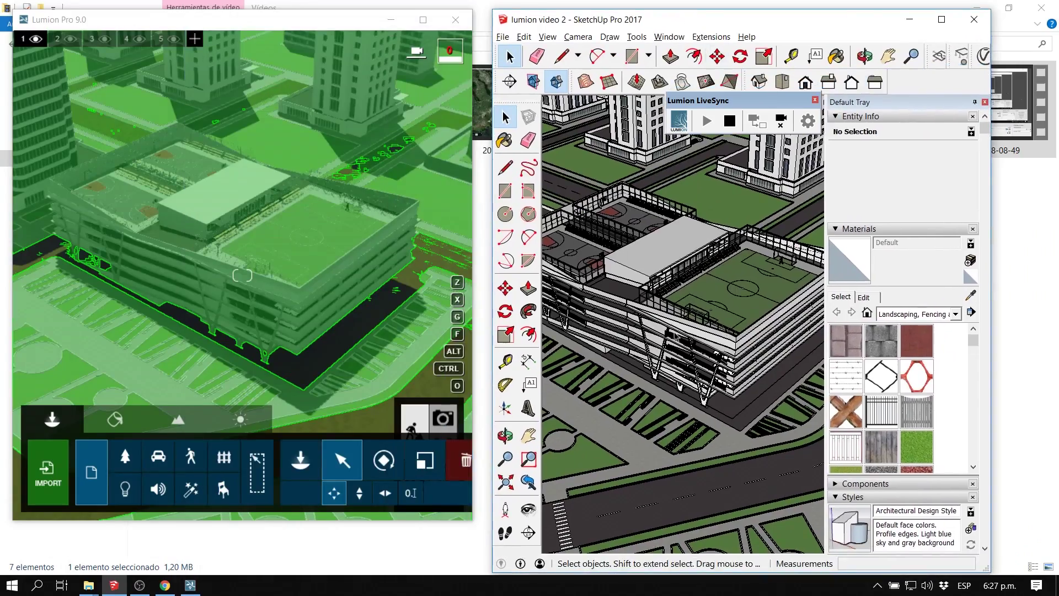
{"action": "left_click", "coordinate": [390, 570]}
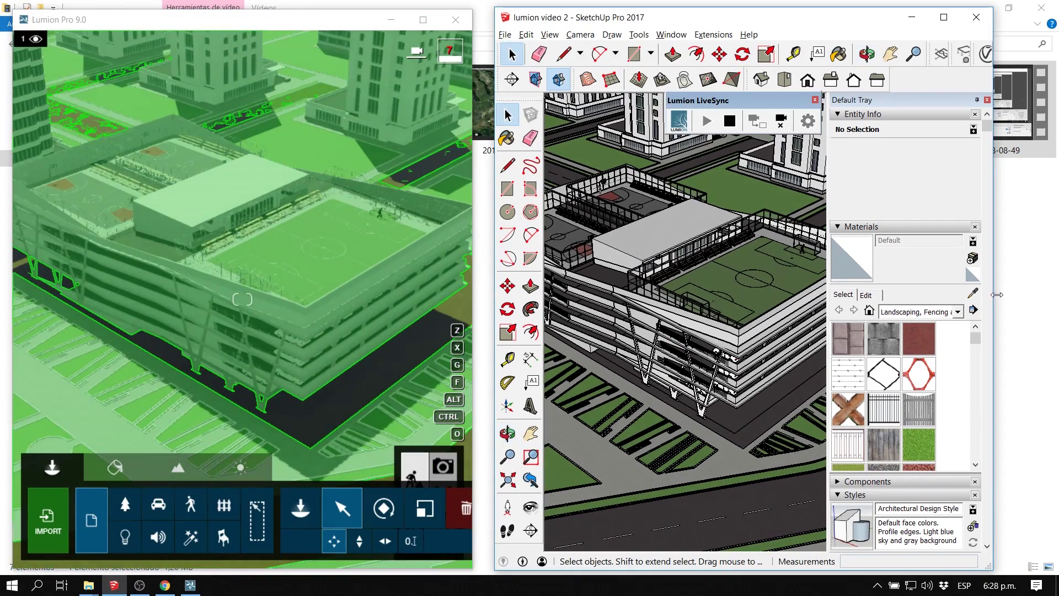
{"action": "left_click_drag", "start_coordinate": [991, 290], "coordinate": [1037, 291]}
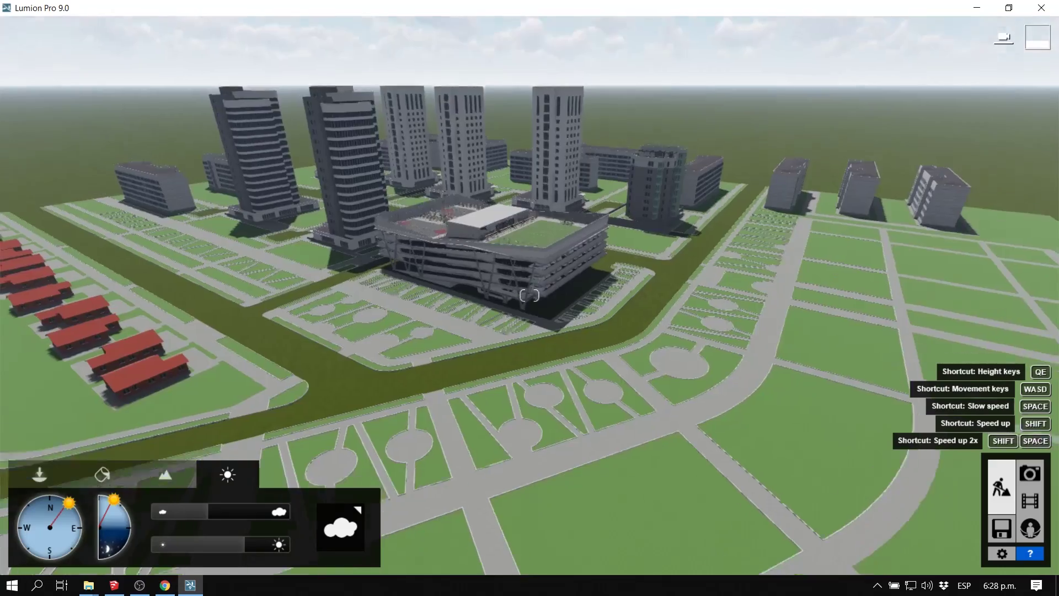
Assign the Landscape material to the grass areas of the imported city model in Lumion
{"action": "scroll", "coordinate": [529, 295], "scroll_direction": "down", "scroll_amount": 10}
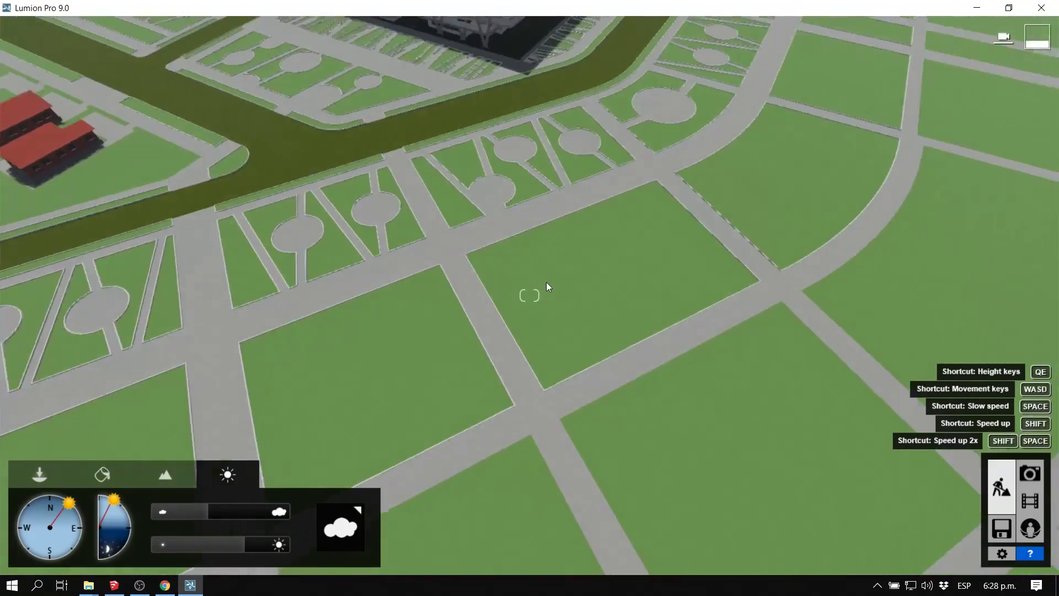
{"action": "scroll", "coordinate": [530, 295], "scroll_direction": "up", "scroll_amount": 5}
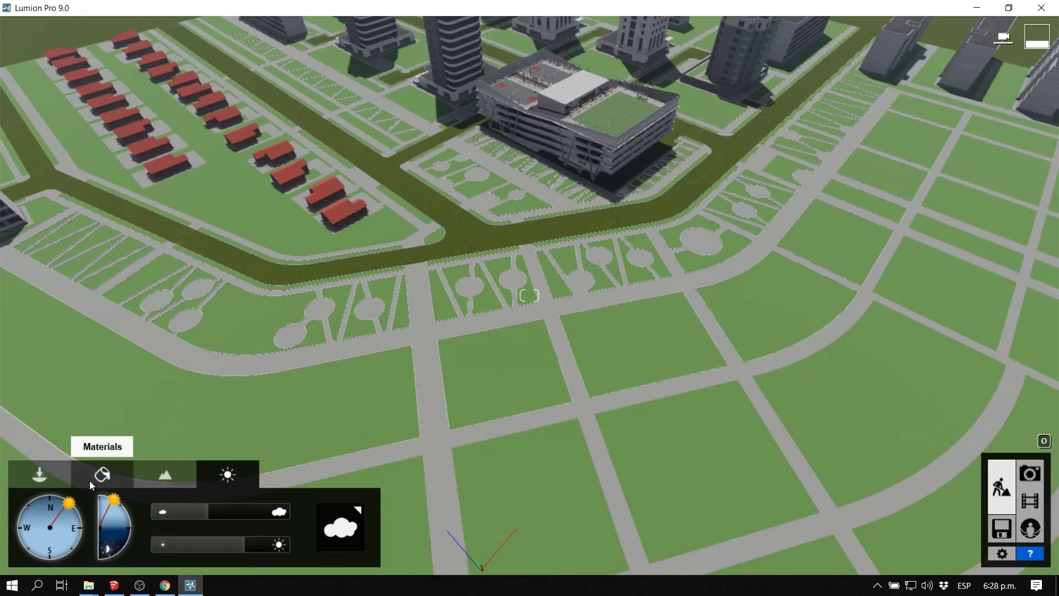
{"action": "left_click", "coordinate": [104, 480]}
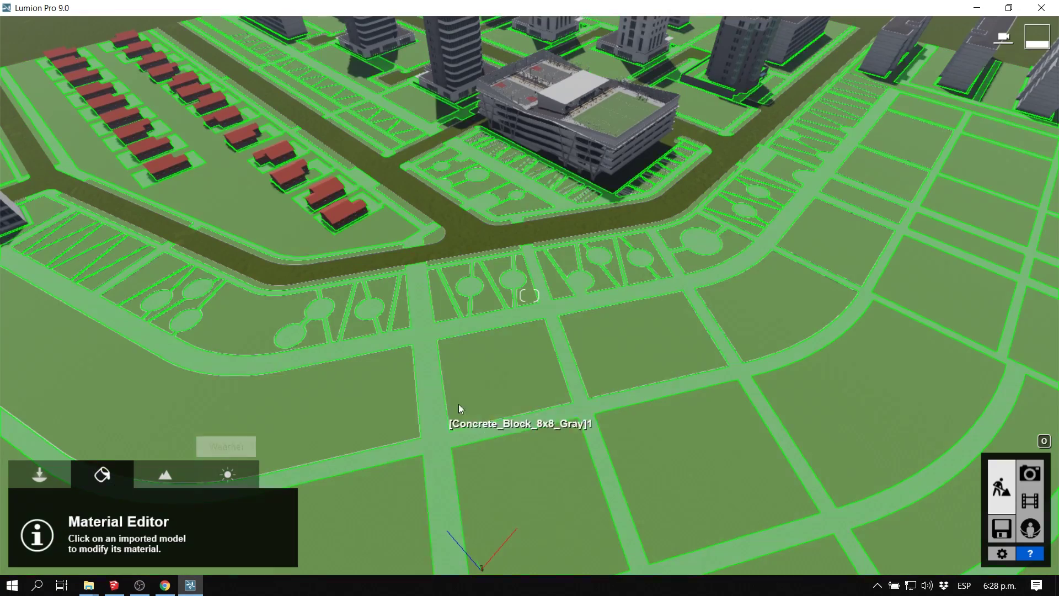
{"action": "left_click", "coordinate": [488, 373]}
{"action": "left_click", "coordinate": [114, 223]}
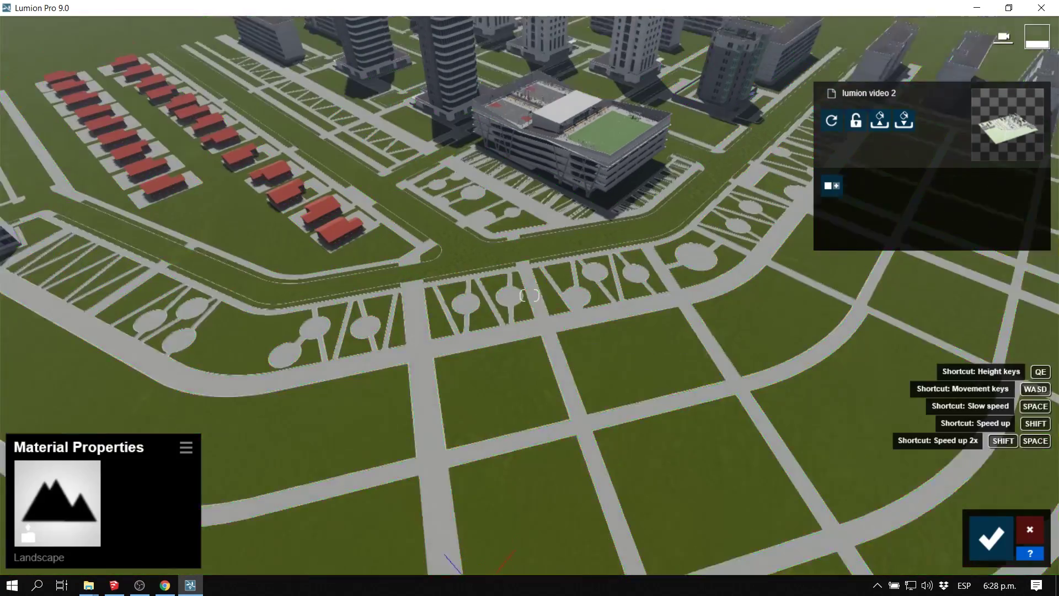
Apply the Standard material to the red metal roofs of the row houses
{"action": "scroll", "coordinate": [529, 295], "scroll_direction": "up", "scroll_amount": 5}
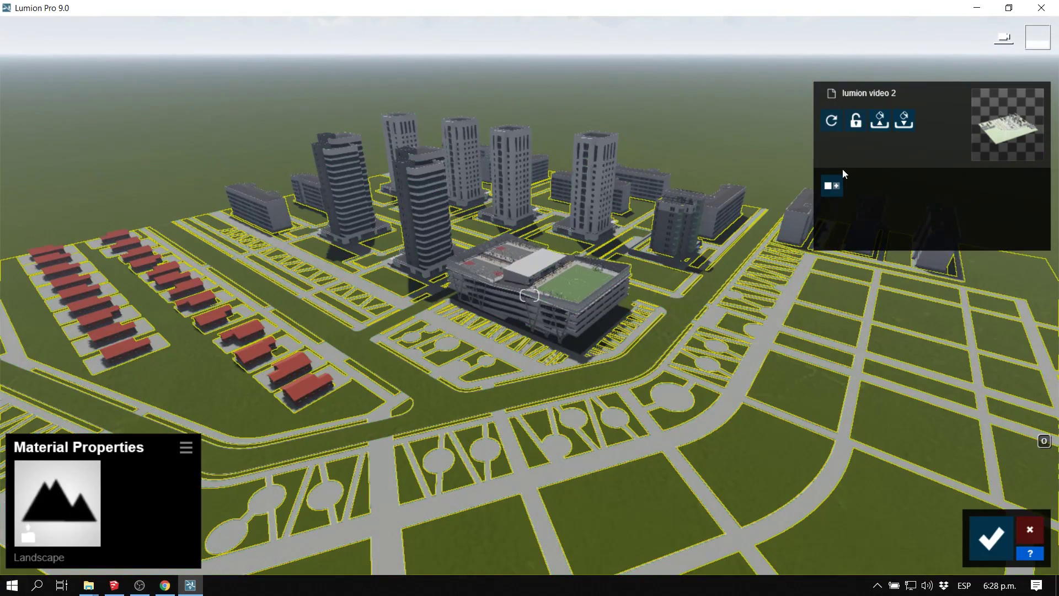
{"action": "right_click_drag", "start_coordinate": [606, 458], "coordinate": [607, 386]}
{"action": "key", "text": "w"}
{"action": "right_click_drag", "start_coordinate": [530, 295], "coordinate": [441, 295]}
{"action": "key", "text": "w"}
{"action": "right_click_drag", "start_coordinate": [567, 239], "coordinate": [213, 247]}
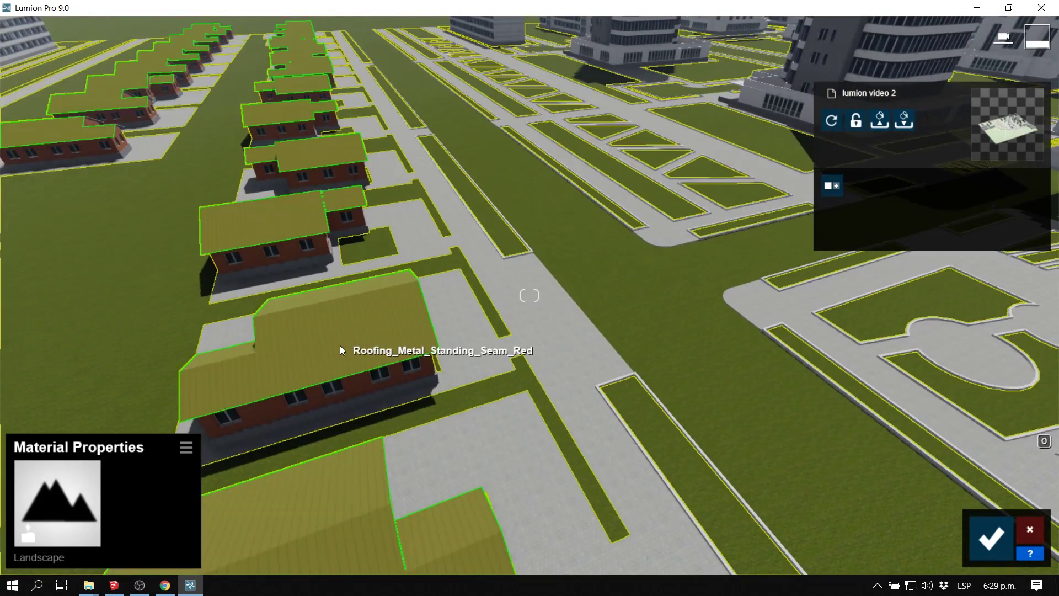
{"action": "left_click", "coordinate": [341, 346]}
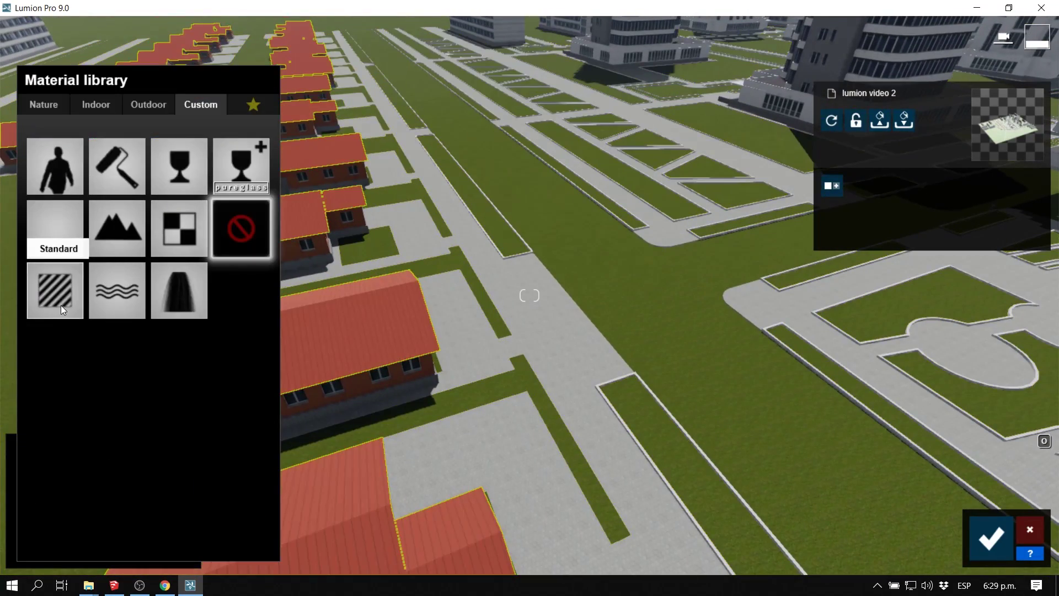
{"action": "left_click", "coordinate": [59, 227]}
Colorize the house roofs grey, reduce their gloss and reflectivity to the minimum, and save the material changes
{"action": "left_click_drag", "start_coordinate": [50, 320], "coordinate": [128, 325]}
{"action": "left_click_drag", "start_coordinate": [307, 319], "coordinate": [308, 342]}
{"action": "left_click_drag", "start_coordinate": [116, 350], "coordinate": [19, 343]}
{"action": "left_click", "coordinate": [20, 366]}
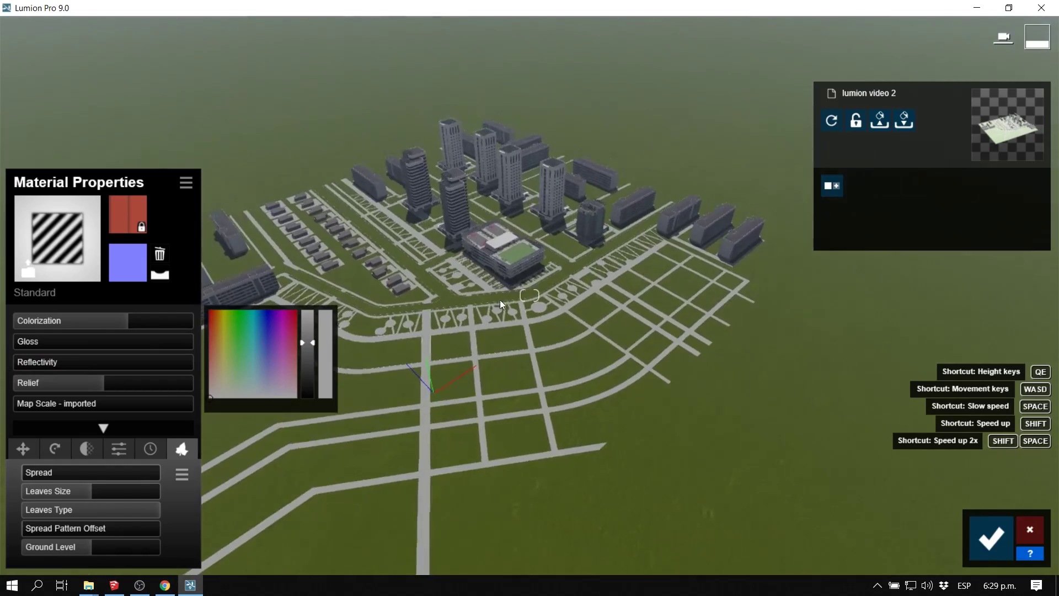
{"action": "scroll", "coordinate": [499, 299], "scroll_direction": "up", "scroll_amount": 5}
{"action": "scroll", "coordinate": [488, 259], "scroll_direction": "down", "scroll_amount": 5}
{"action": "right_click_drag", "start_coordinate": [488, 259], "coordinate": [439, 256]}
{"action": "scroll", "coordinate": [440, 259], "scroll_direction": "up", "scroll_amount": 5}
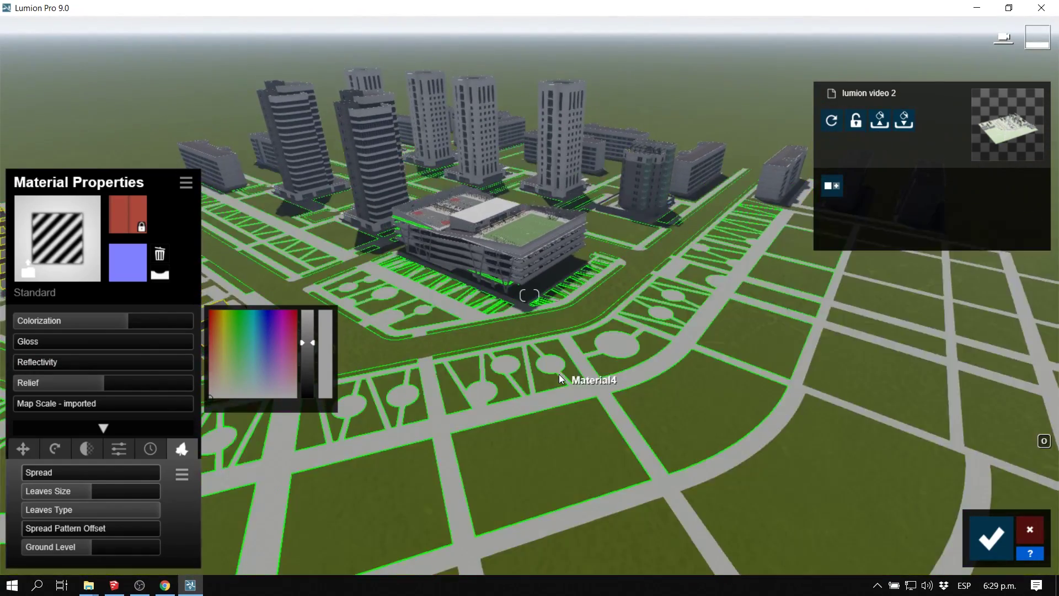
{"action": "left_click", "coordinate": [991, 534]}
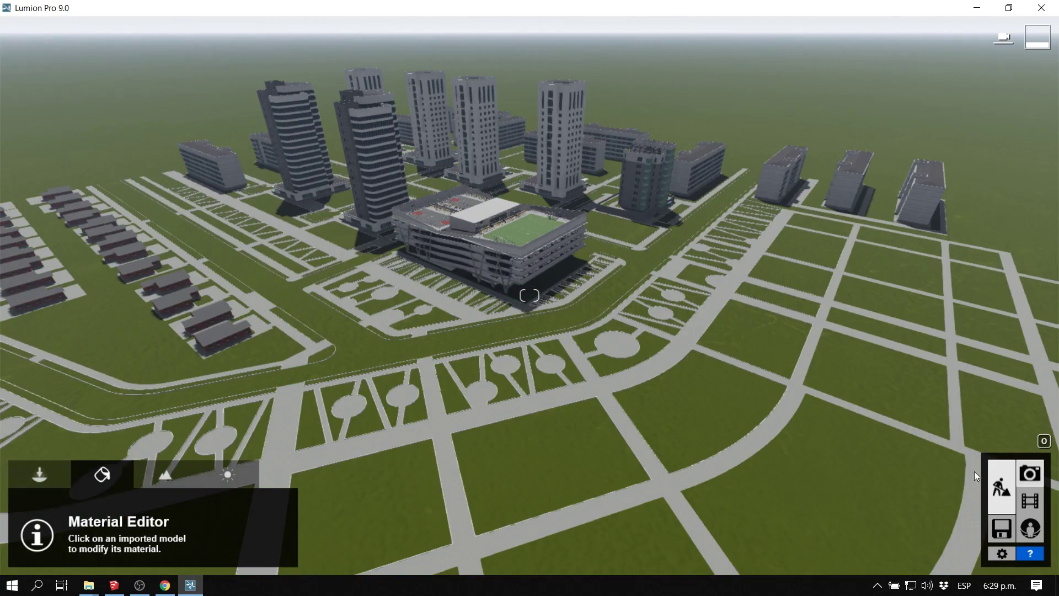
In Photo mode, store an aerial view of the sports building as photo 1 and a street-level view as photo 2
{"action": "left_click", "coordinate": [1029, 474]}
{"action": "key", "text": "w"}
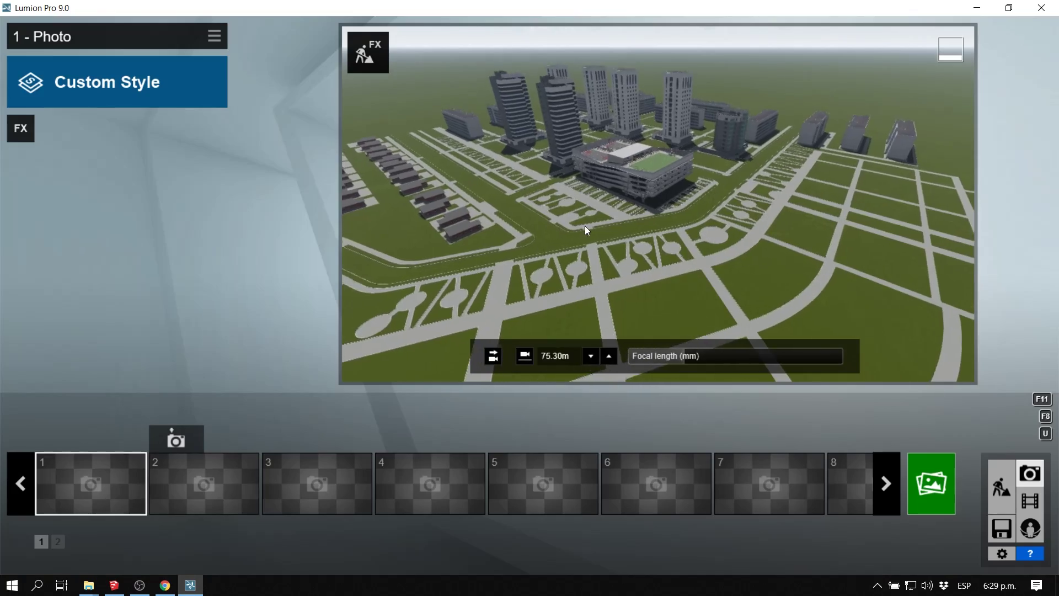
{"action": "key", "text": "w"}
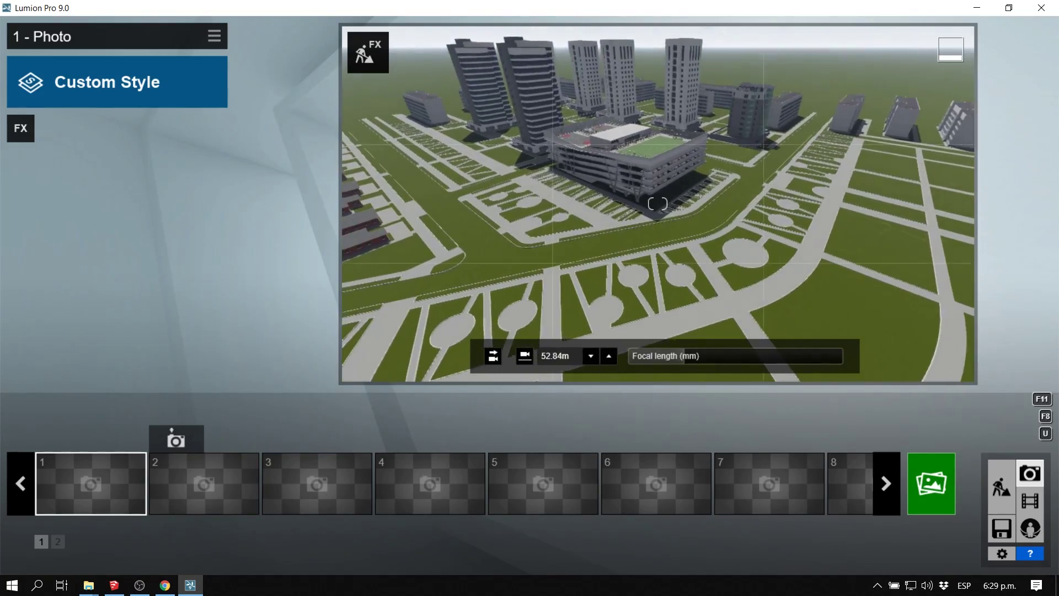
{"action": "key", "text": "w"}
{"action": "right_click_drag", "start_coordinate": [644, 249], "coordinate": [644, 258]}
{"action": "key", "text": "q"}
{"action": "key", "text": "s"}
{"action": "key", "text": "q"}
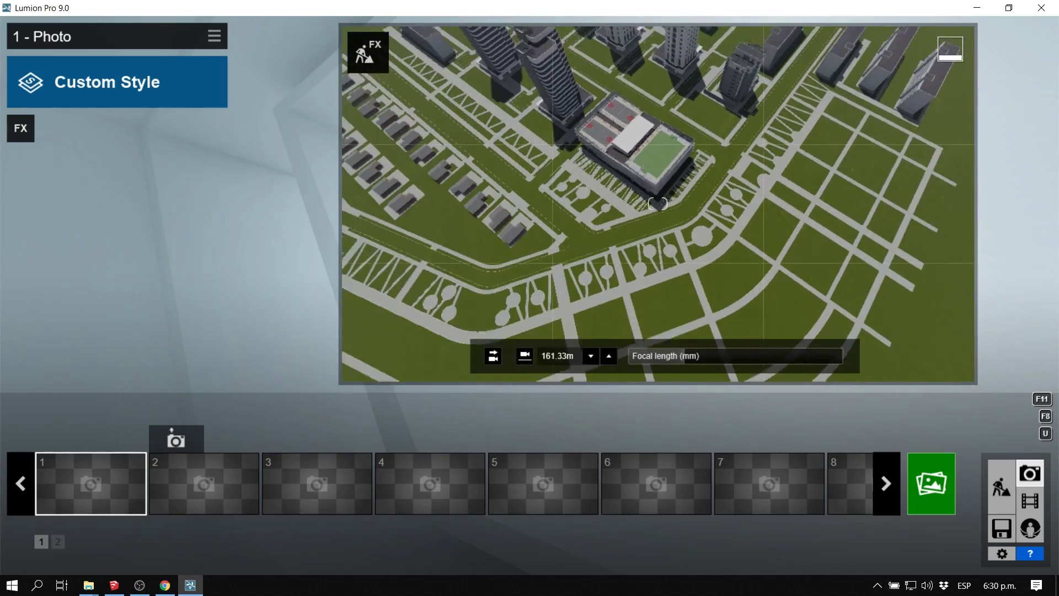
{"action": "key", "text": "e"}
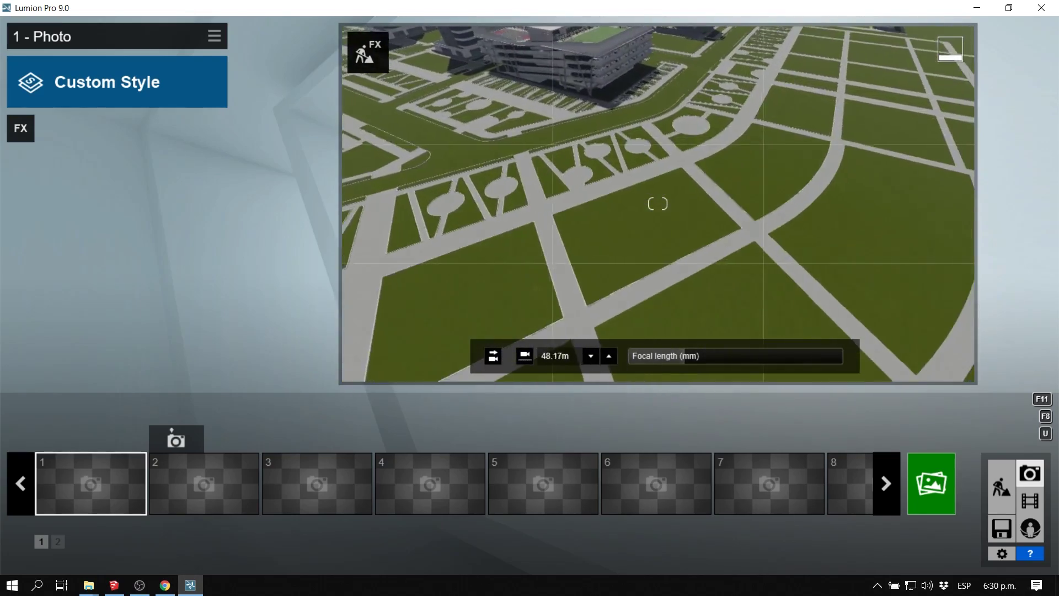
{"action": "key", "text": "q"}
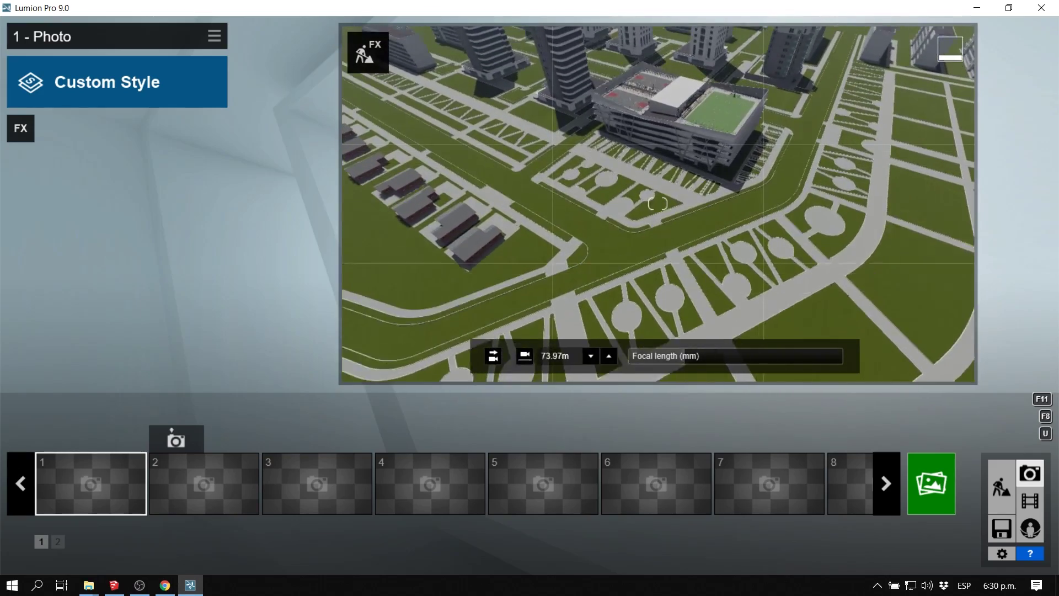
{"action": "key", "text": "d"}
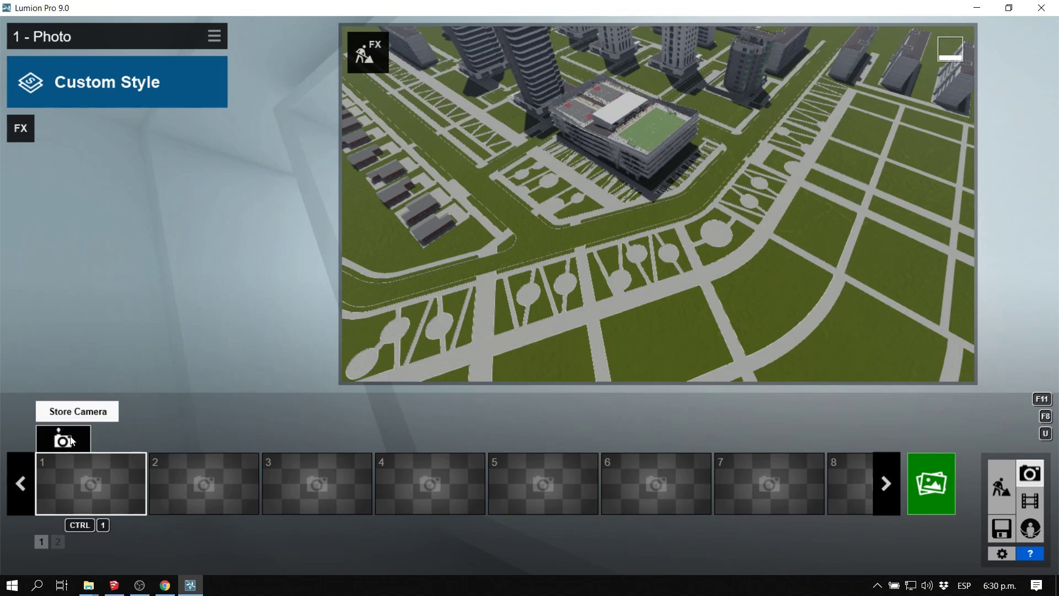
{"action": "left_click", "coordinate": [63, 439]}
{"action": "left_click", "coordinate": [176, 439]}
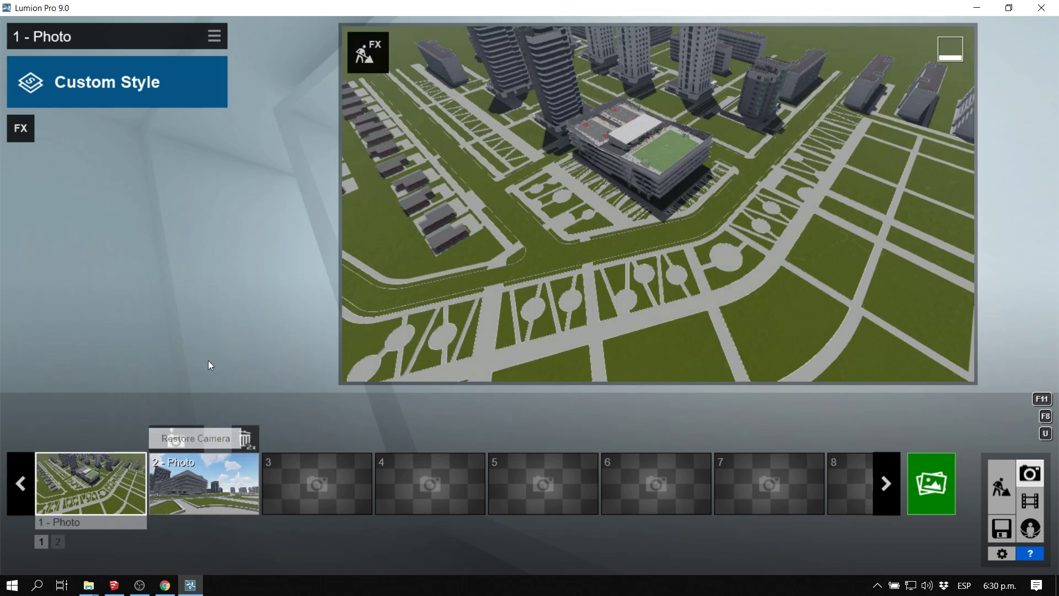
Try the Overcast and Dawn styles on photo 1
{"action": "left_click", "coordinate": [138, 88]}
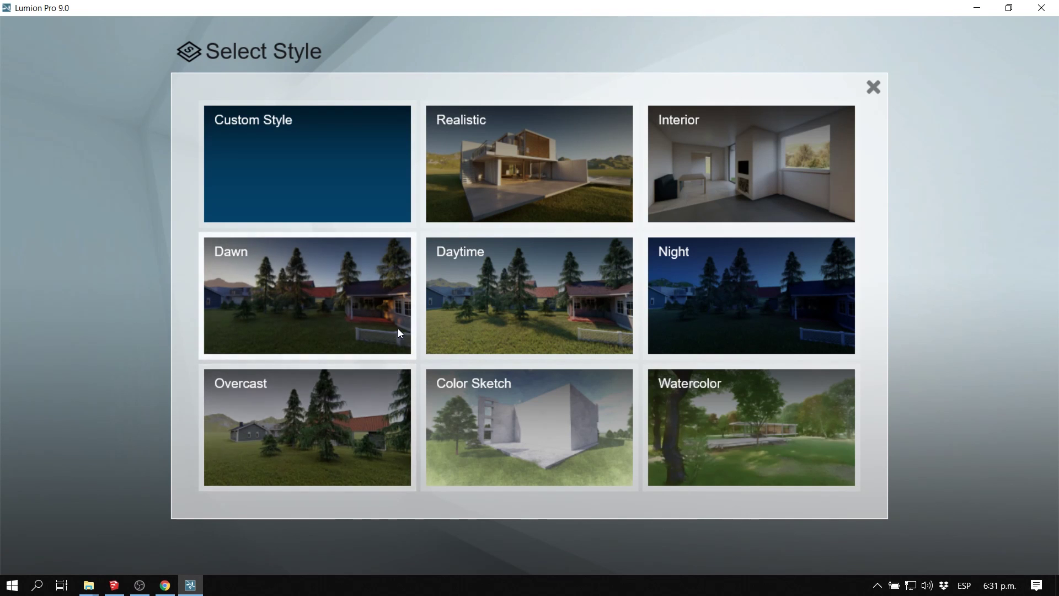
{"action": "left_click", "coordinate": [322, 402]}
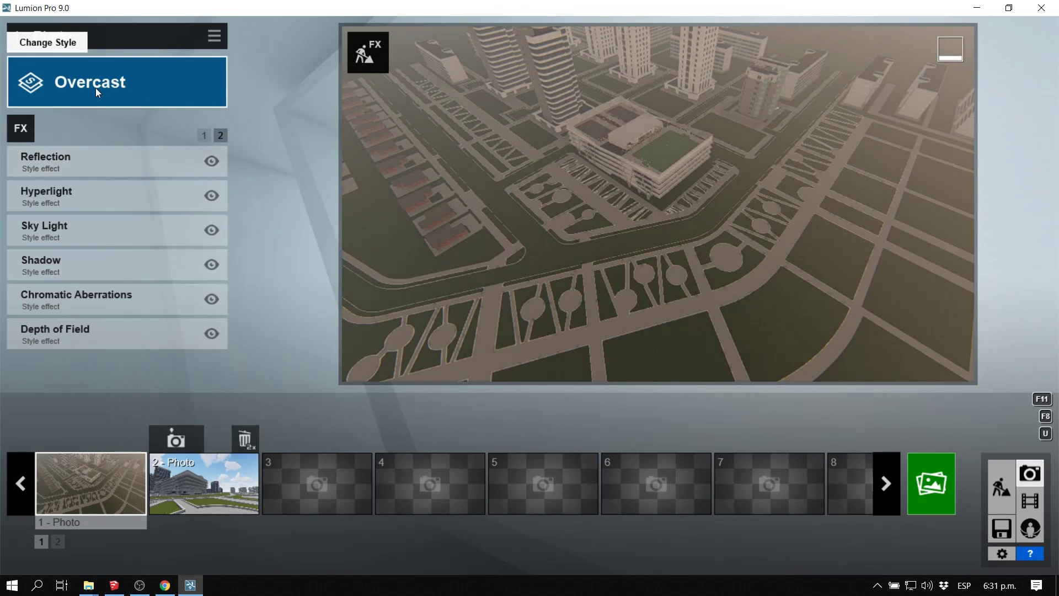
{"action": "left_click", "coordinate": [92, 87]}
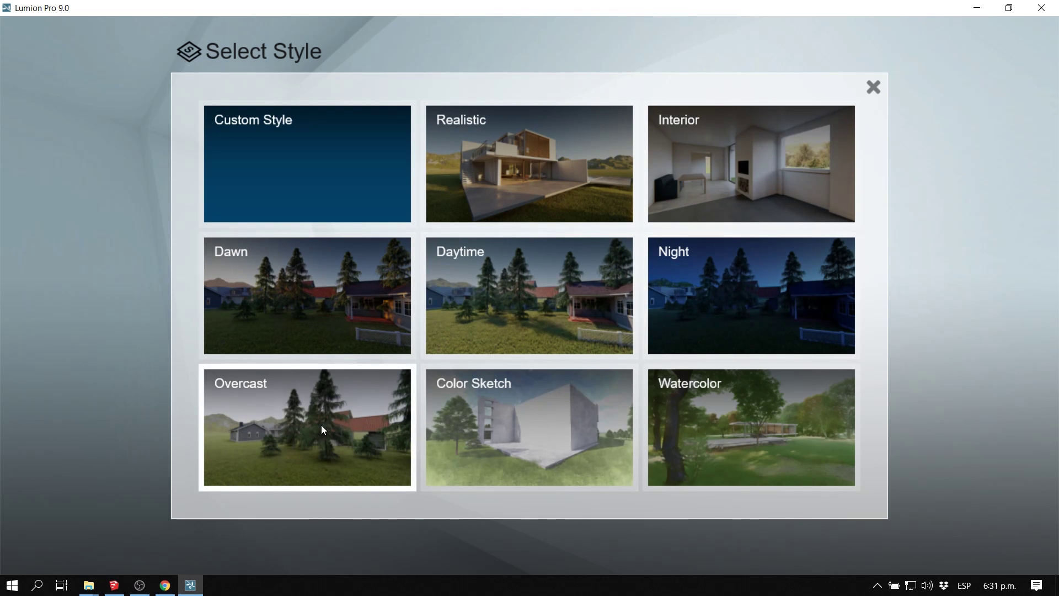
{"action": "left_click", "coordinate": [338, 278]}
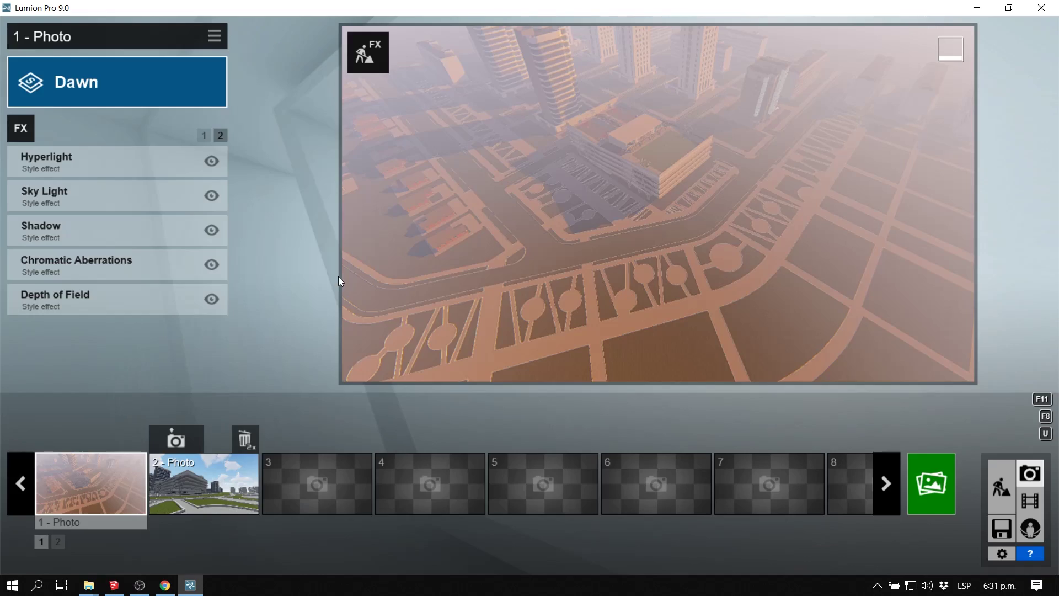
Set the style of photo 1 to Realistic and return to Build mode
{"action": "left_click", "coordinate": [96, 80]}
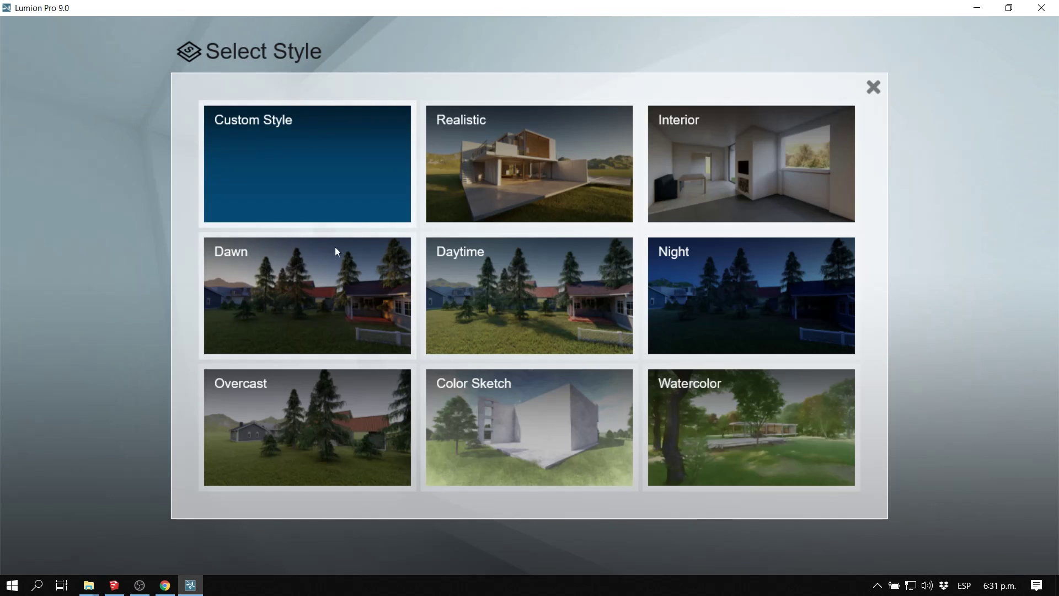
{"action": "left_click", "coordinate": [479, 176]}
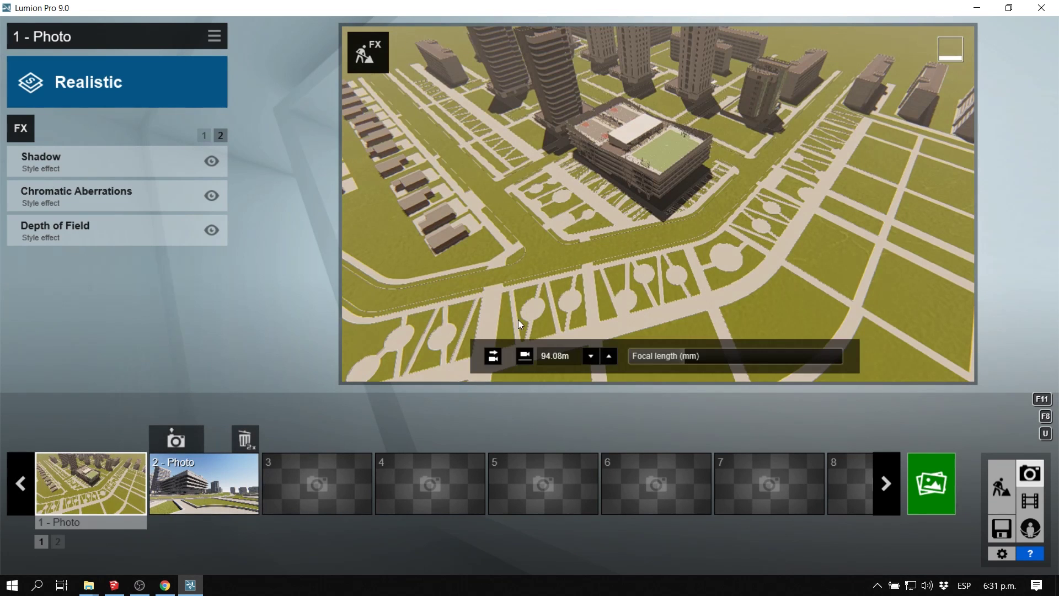
{"action": "left_click", "coordinate": [1001, 482]}
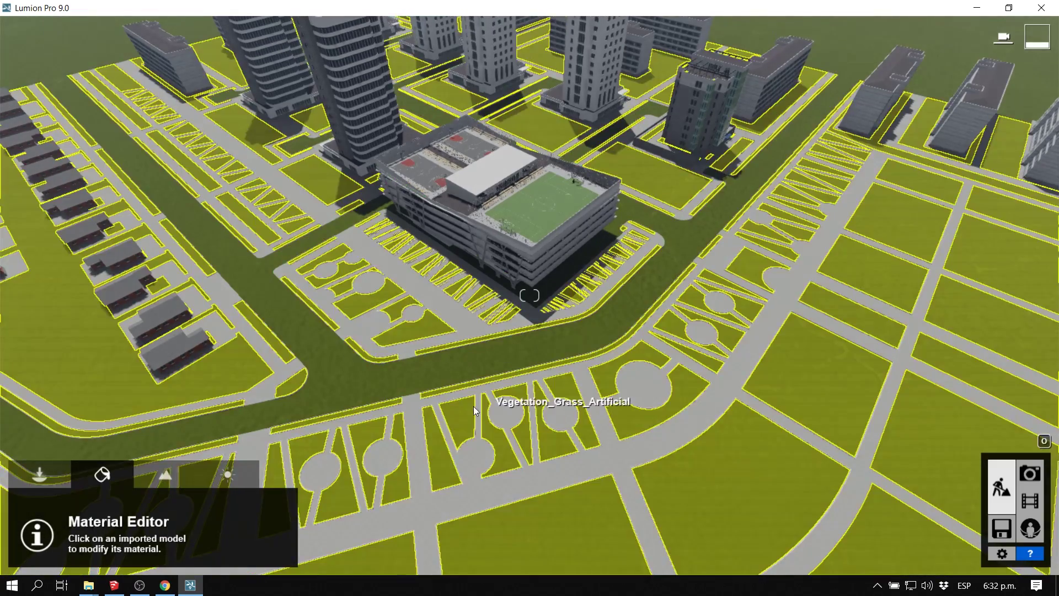
Fly around the city model to examine the lawns, streets and houses from closer and farther away
{"action": "right_click_drag", "start_coordinate": [473, 406], "coordinate": [209, 448]}
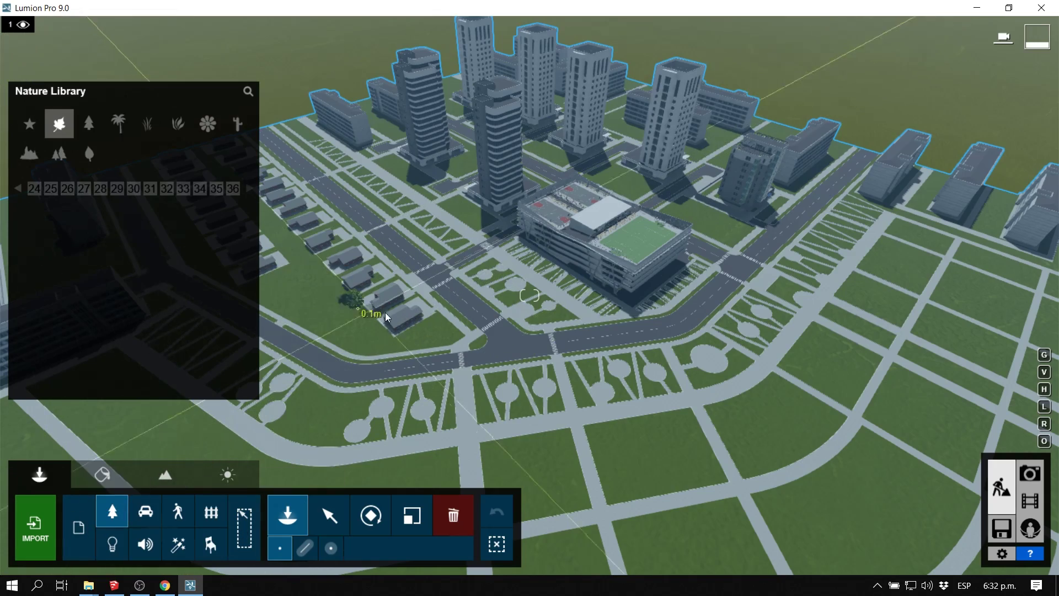
{"action": "right_click_drag", "start_coordinate": [387, 317], "coordinate": [504, 224]}
{"action": "key", "text": "w"}
{"action": "key", "text": "s"}
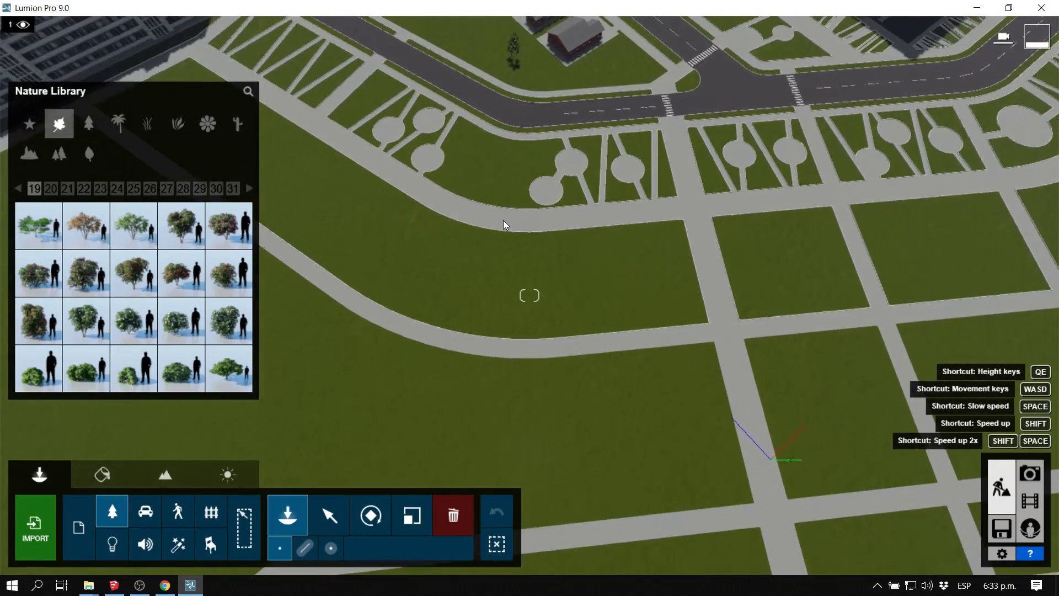
{"action": "key", "text": "Caps_Lock"}
{"action": "key", "text": "s"}
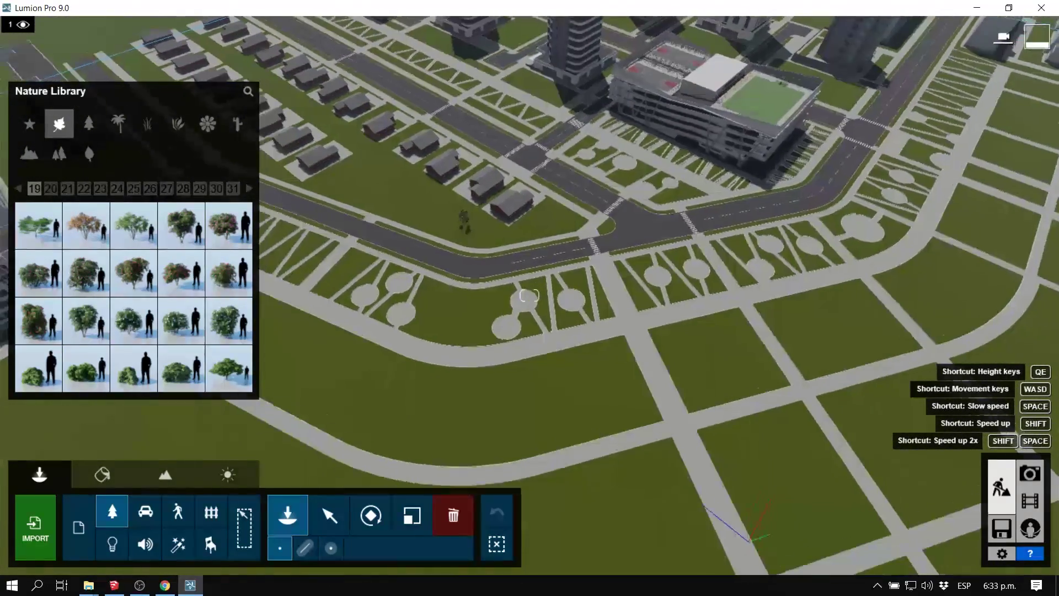
{"action": "key", "text": "s"}
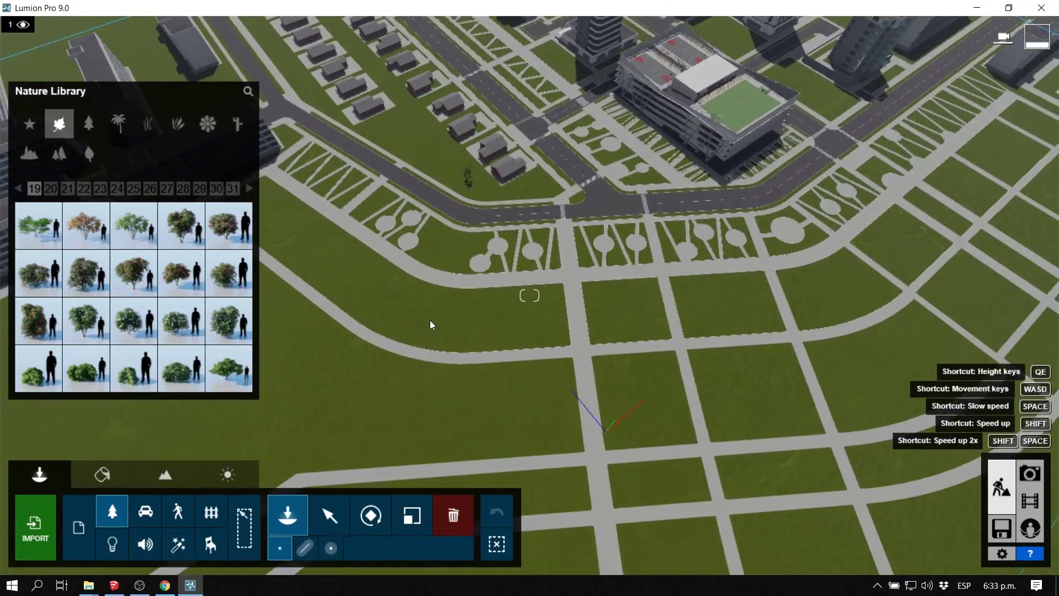
{"action": "key", "text": "w"}
{"action": "key", "text": "s"}
{"action": "key", "text": "w"}
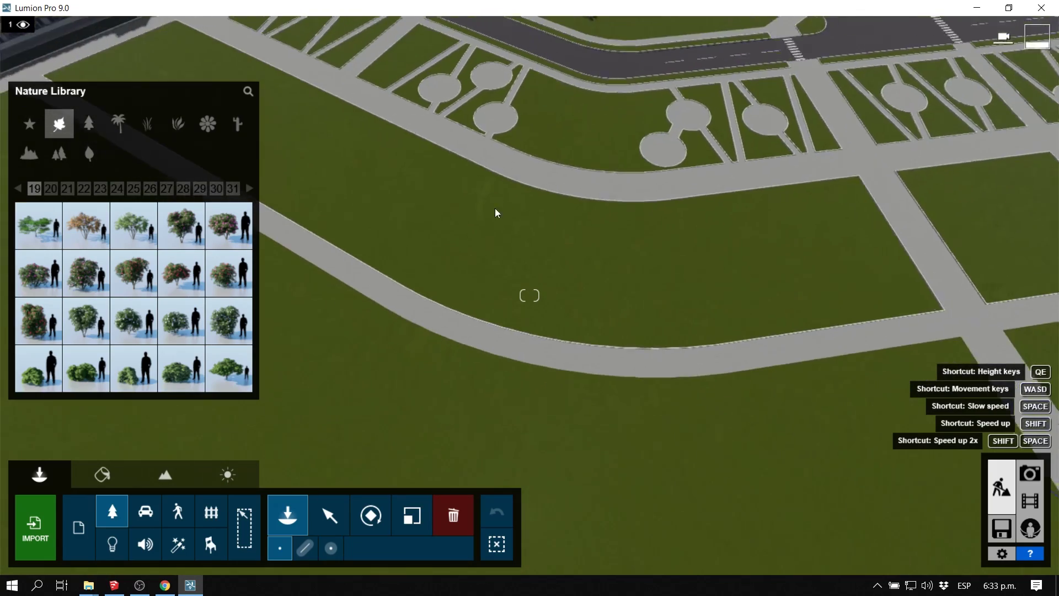
Mass-place the current tree along a straight line across the open lawn in front of the apartment blocks
{"action": "left_click", "coordinate": [306, 548]}
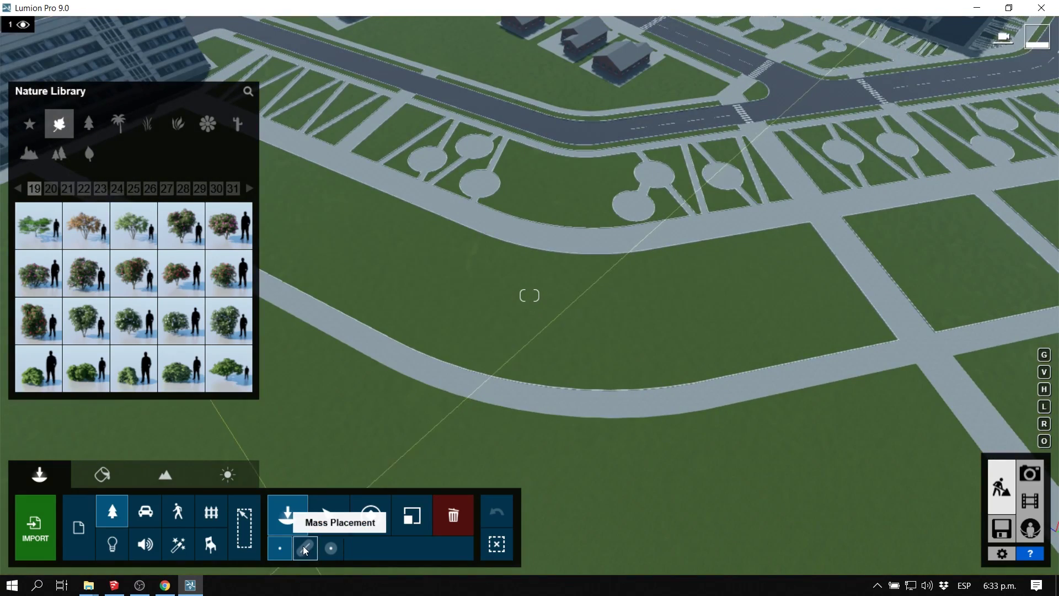
{"action": "right_click_drag", "start_coordinate": [417, 446], "coordinate": [567, 189]}
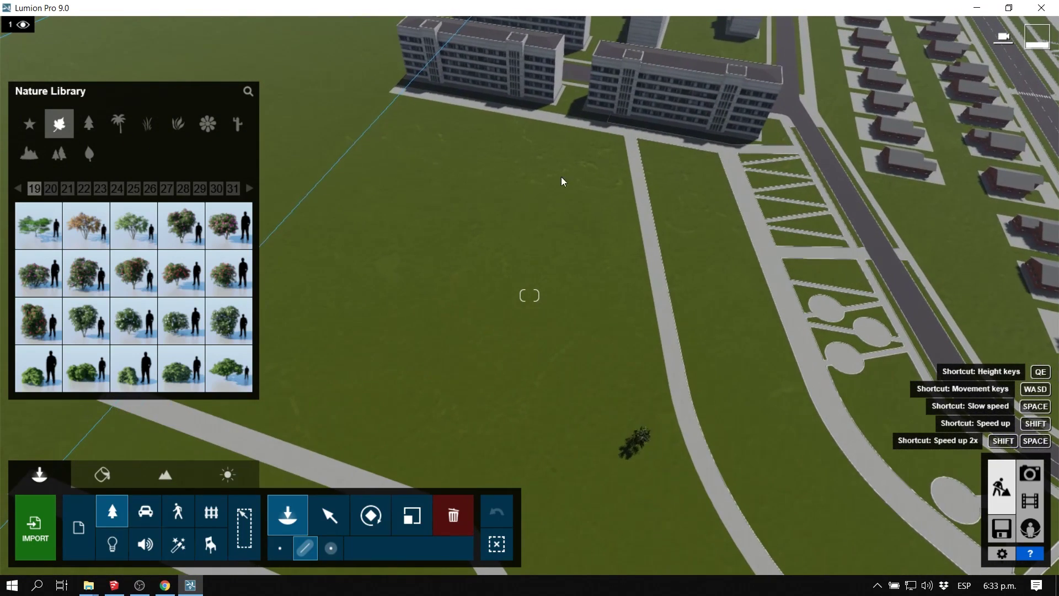
{"action": "left_click", "coordinate": [538, 154]}
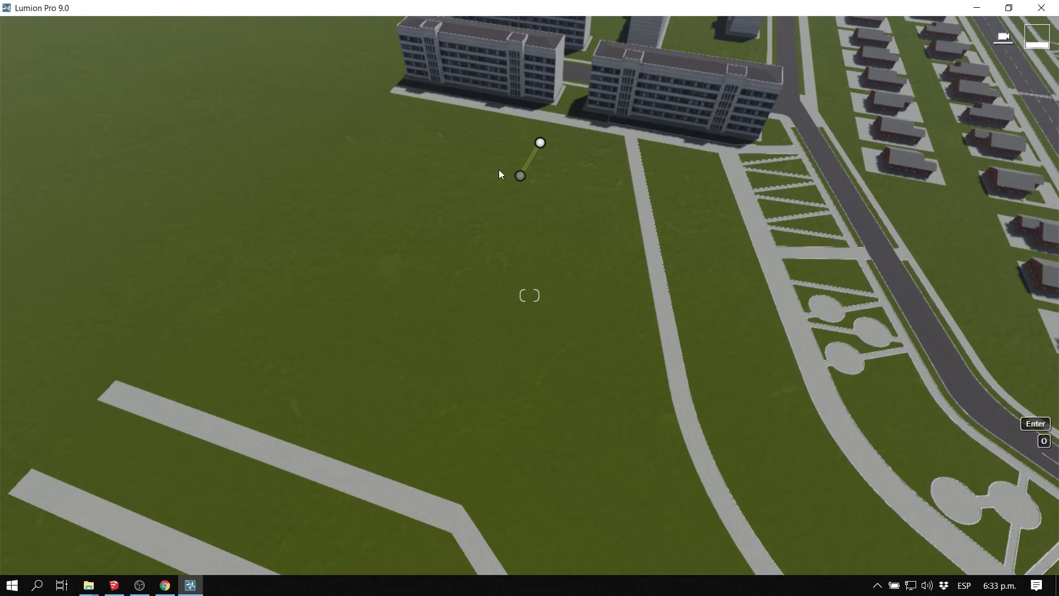
{"action": "left_click", "coordinate": [374, 429]}
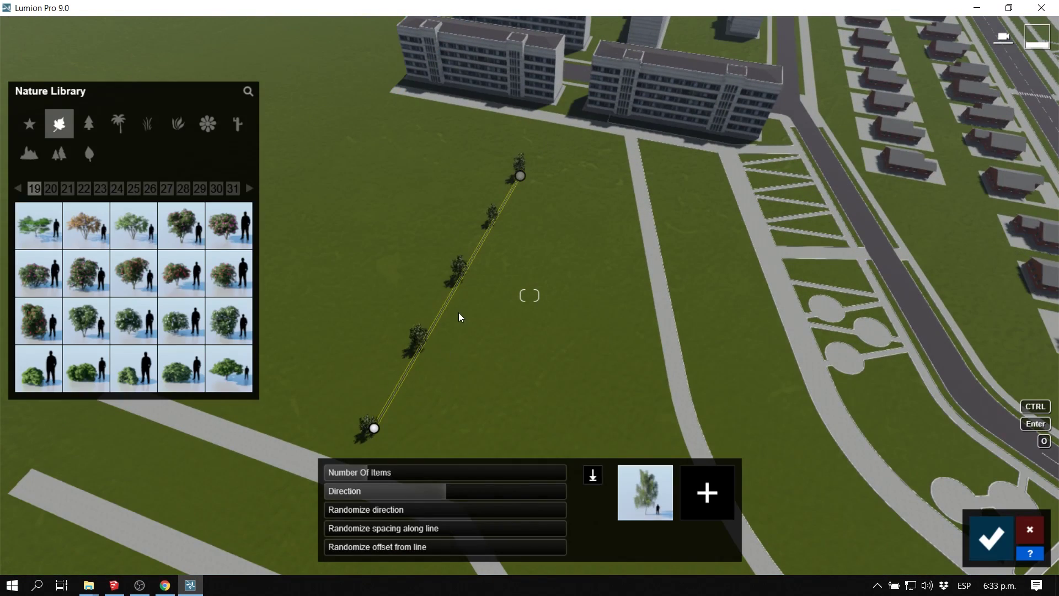
Set the tree line's random offset to about 1.8, raise its number of items to nearly the maximum, and shift its end toward the apartment blocks
{"action": "left_click_drag", "start_coordinate": [452, 552], "coordinate": [529, 549]}
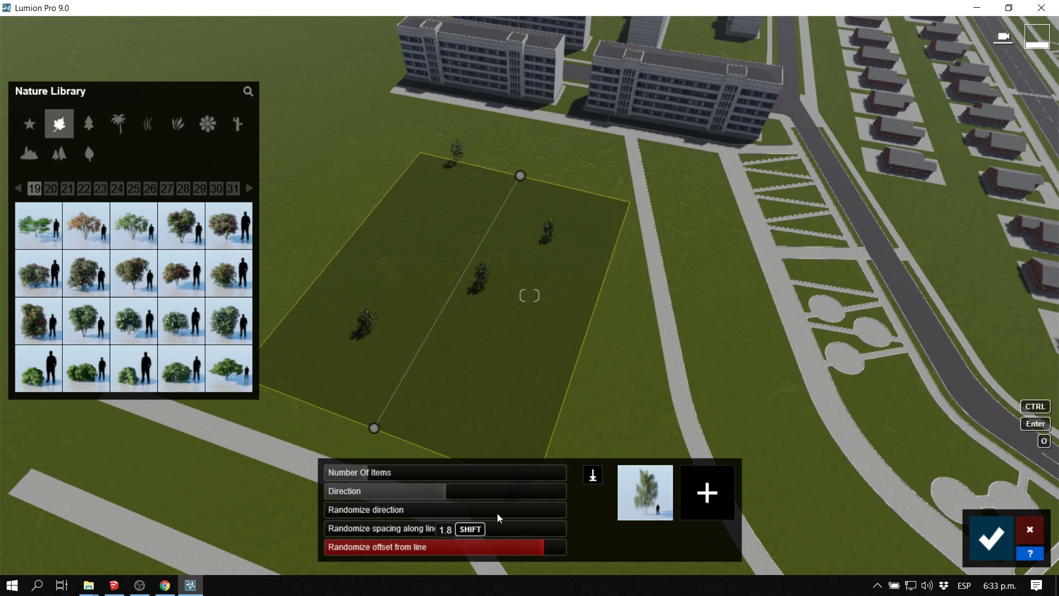
{"action": "left_click_drag", "start_coordinate": [513, 473], "coordinate": [554, 472]}
{"action": "left_click_drag", "start_coordinate": [522, 176], "coordinate": [478, 126]}
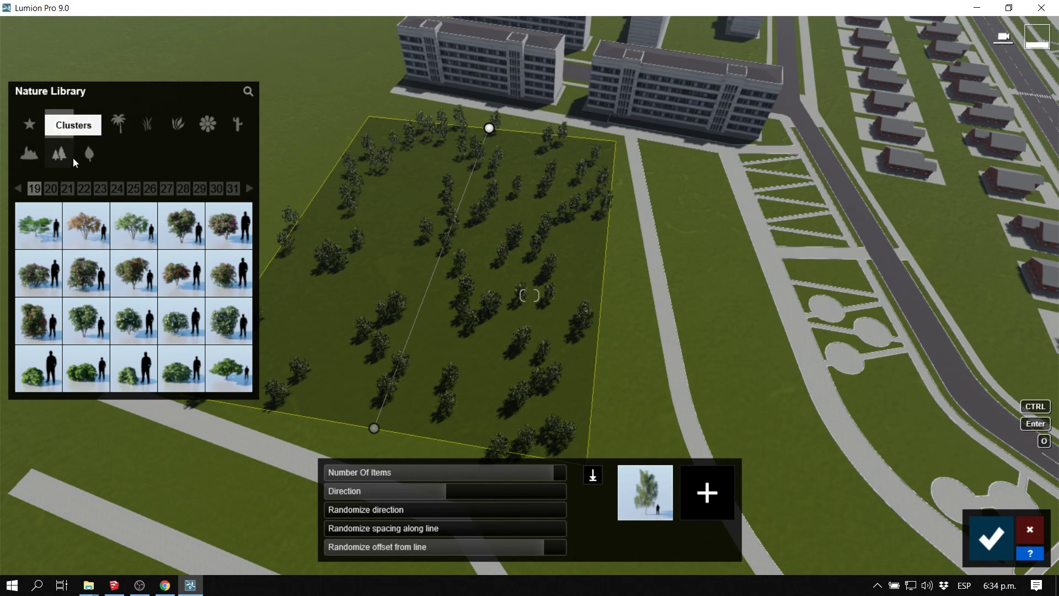
Replace the mass-placed tree with a broad green broadleaf from the earlier library pages and add a second tree species
{"action": "left_click", "coordinate": [20, 189]}
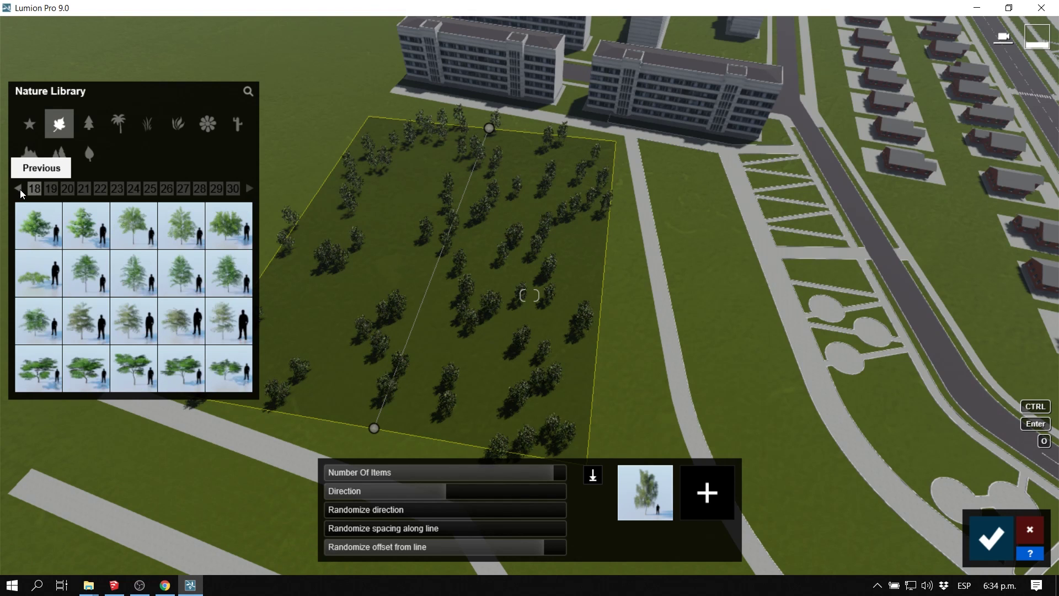
{"action": "left_click", "coordinate": [19, 188]}
{"action": "left_click", "coordinate": [20, 189]}
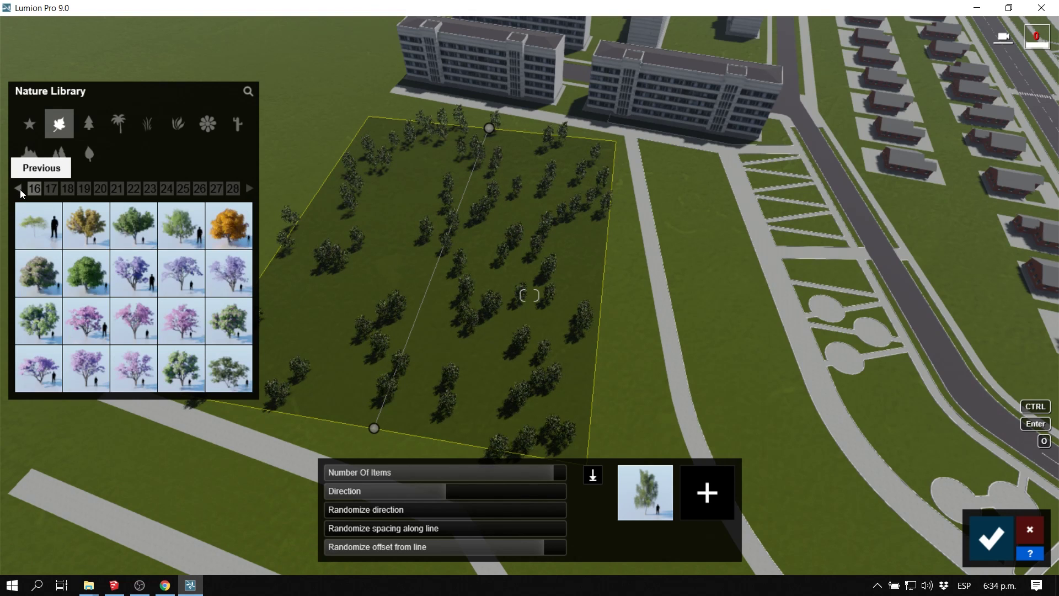
{"action": "left_click", "coordinate": [20, 189]}
{"action": "left_click", "coordinate": [20, 190]}
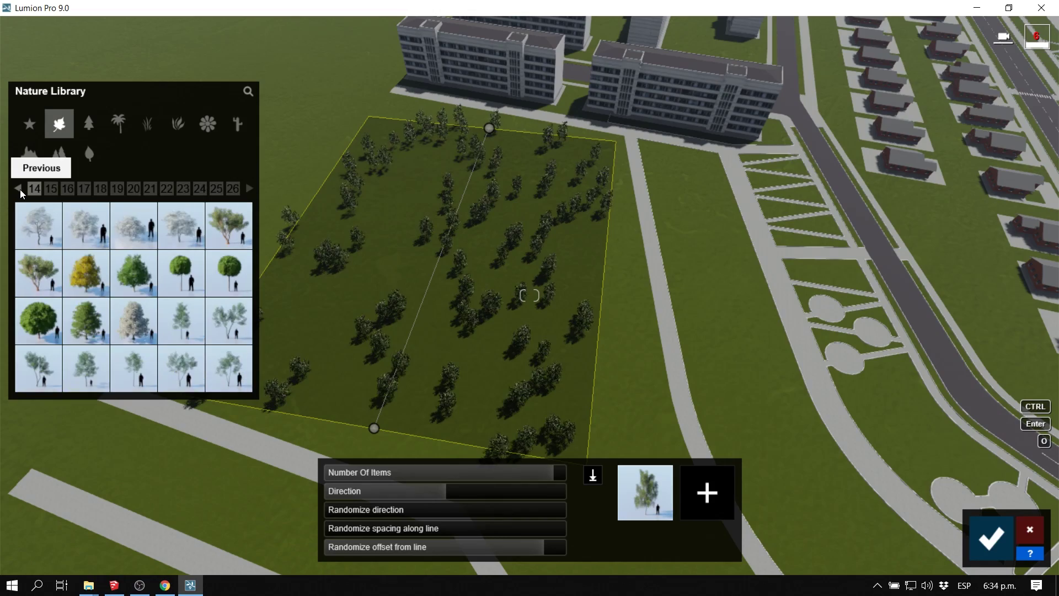
{"action": "left_click", "coordinate": [20, 189]}
{"action": "left_click", "coordinate": [229, 226]}
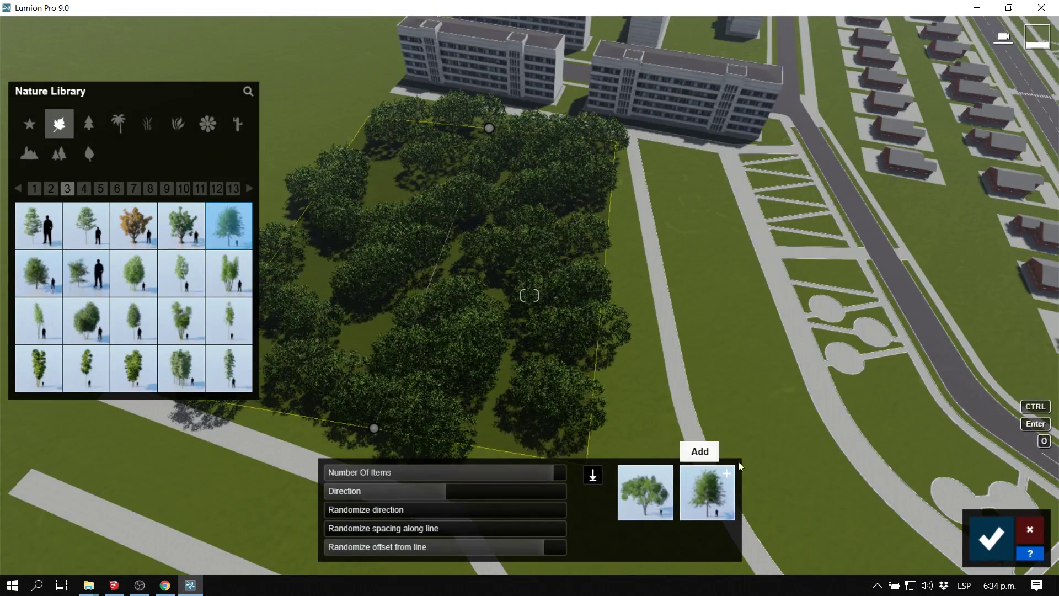
{"action": "left_click", "coordinate": [733, 476]}
Pick BlackGum Fall RT from page 4 of the broadleaf trees for the mass placement
{"action": "left_click", "coordinate": [84, 190]}
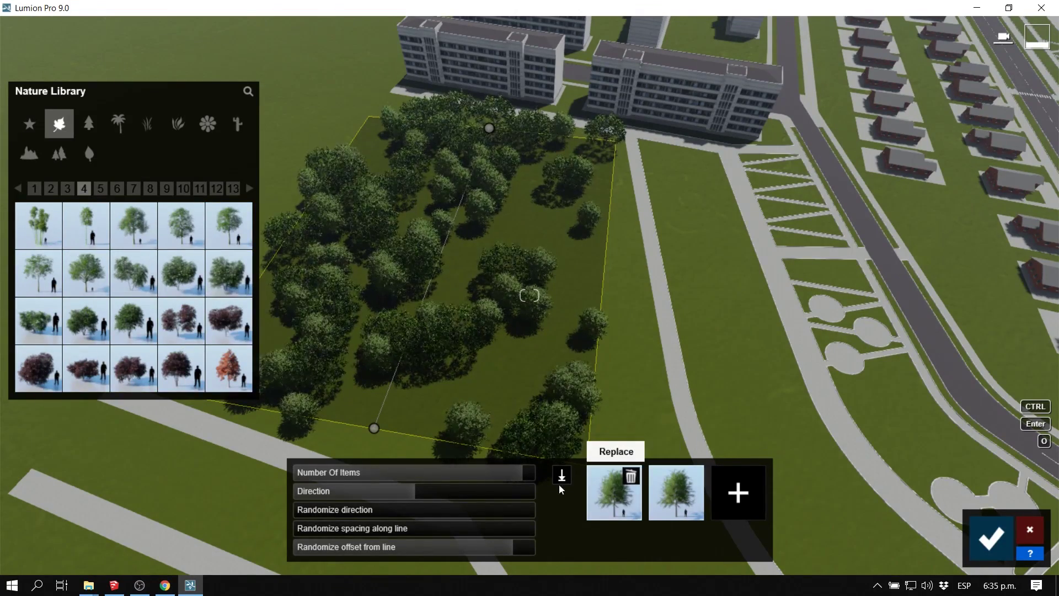
{"action": "mouse_move", "coordinate": [231, 378]}
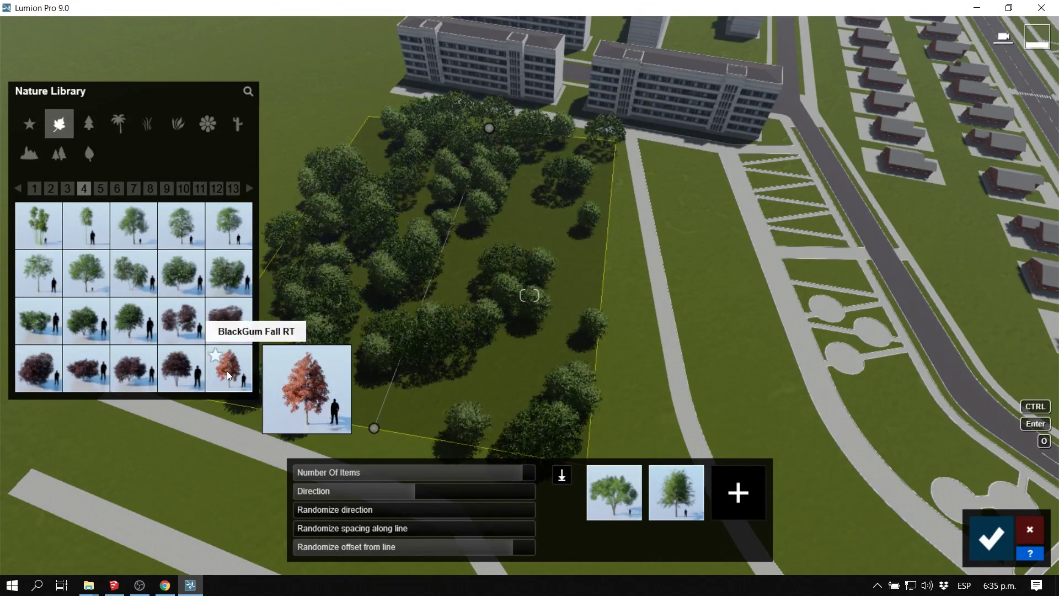
{"action": "left_click", "coordinate": [230, 375]}
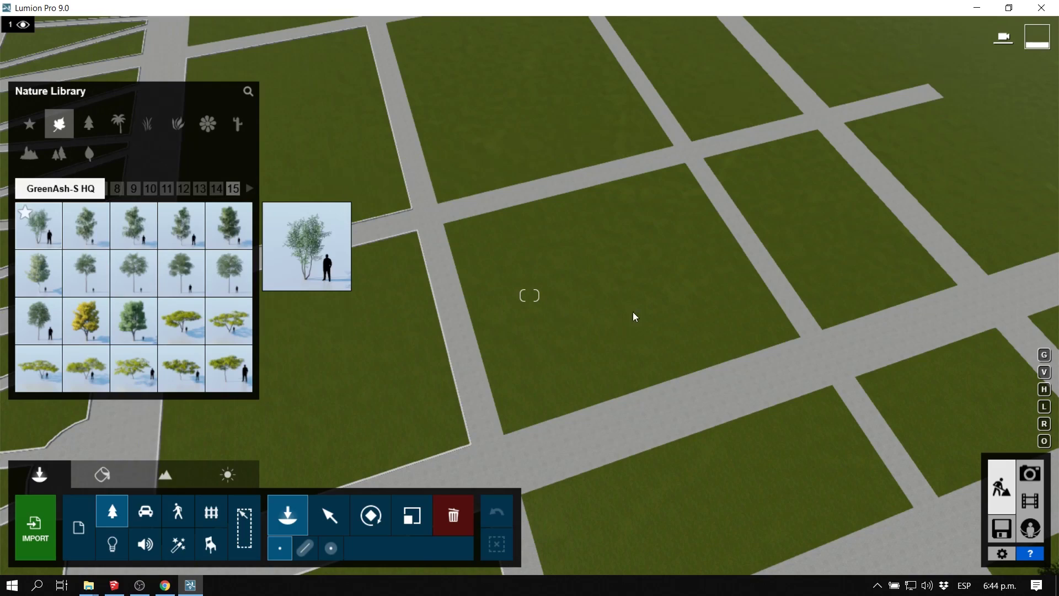
Scatter groups of 10 GreenAsh-S HQ trees over neighbouring lawn plots between the paths
{"action": "key", "text": "ctrl"}
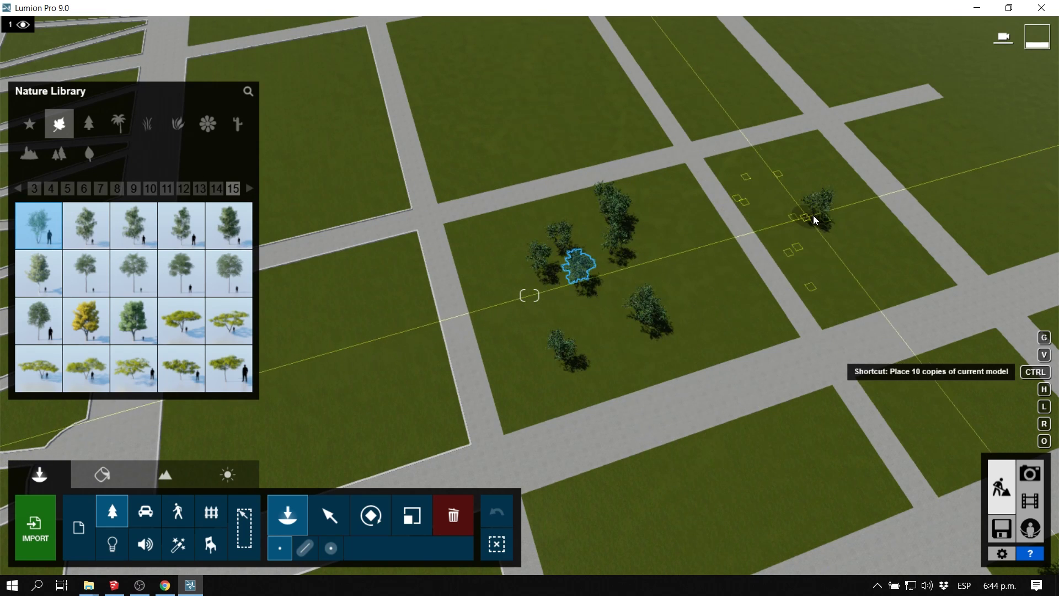
{"action": "left_click", "coordinate": [819, 215], "text": "ctrl"}
{"action": "right_click_drag", "start_coordinate": [704, 244], "coordinate": [679, 207]}
{"action": "key", "text": "ctrl"}
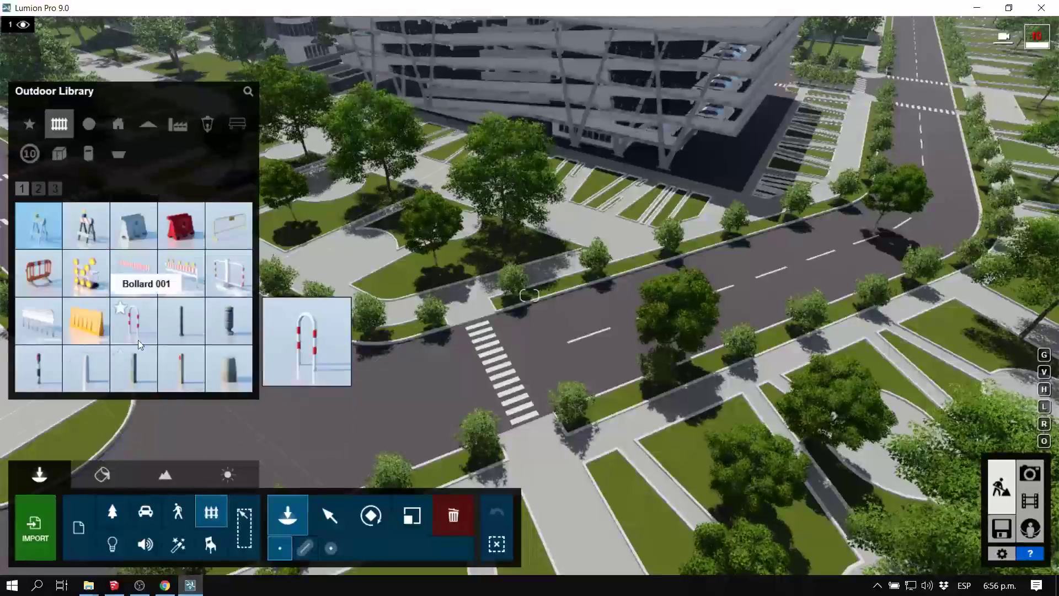
Mass-place the single-arm curved street light along the park-side edge of the street beside the sports building
{"action": "left_click", "coordinate": [207, 124]}
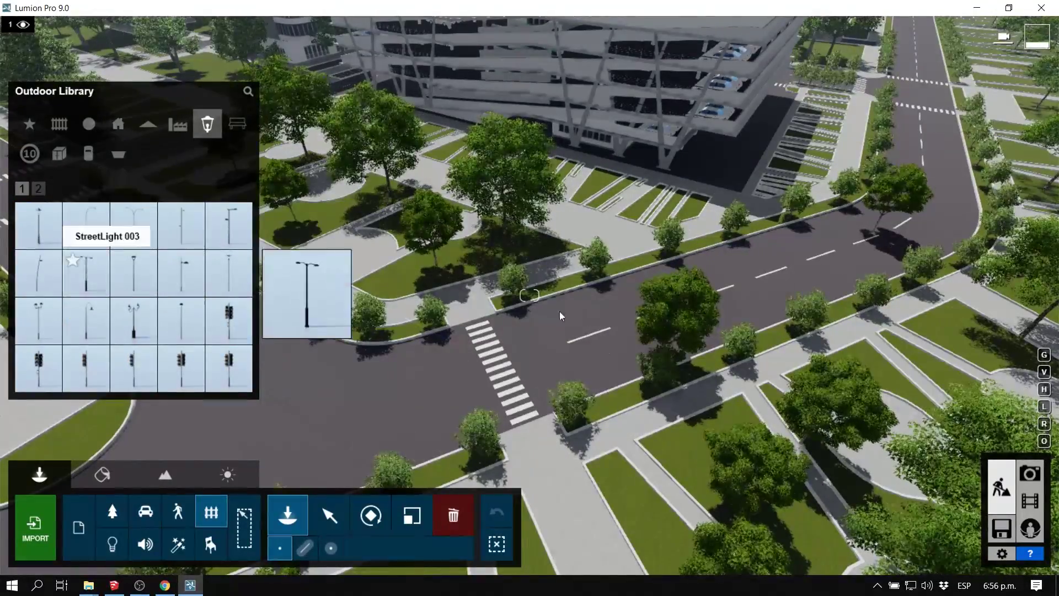
{"action": "left_click", "coordinate": [86, 225]}
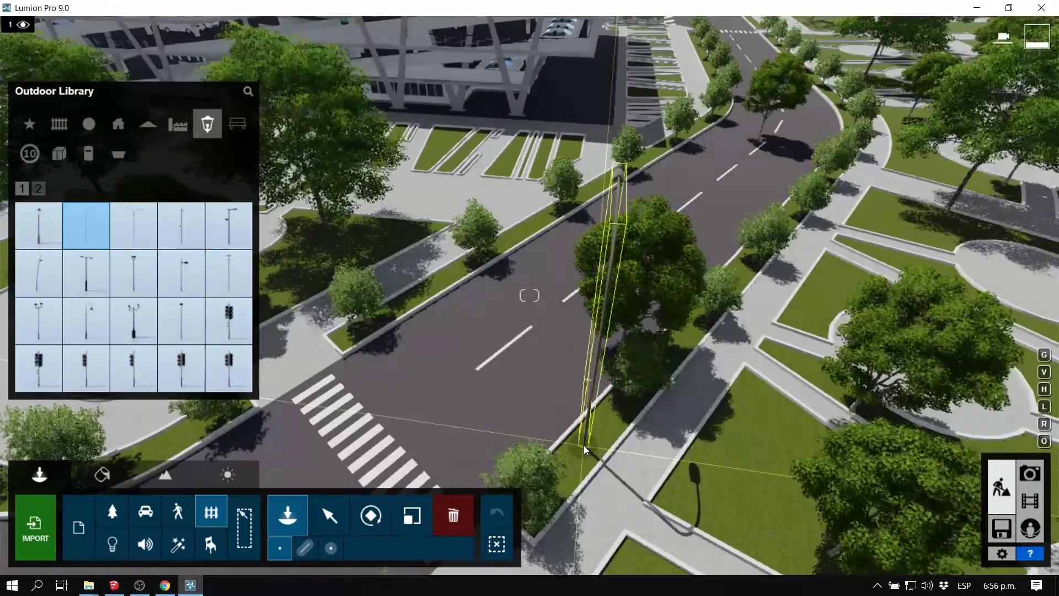
{"action": "left_click", "coordinate": [304, 548]}
{"action": "scroll", "coordinate": [617, 352], "scroll_direction": "down", "scroll_amount": 5}
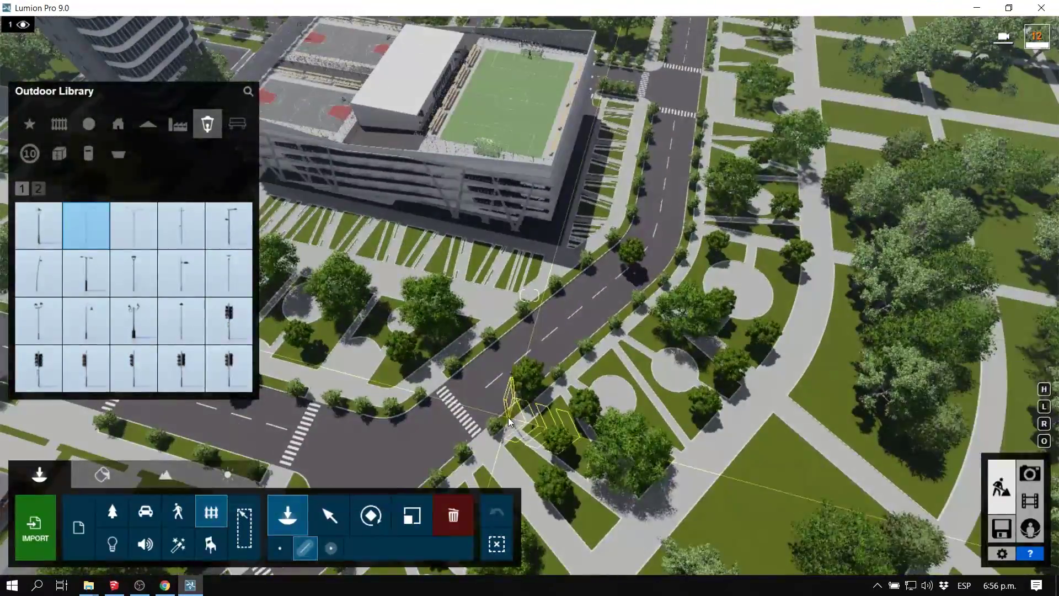
{"action": "left_click", "coordinate": [508, 417]}
{"action": "left_click", "coordinate": [667, 277]}
{"action": "left_click", "coordinate": [686, 236]}
{"action": "left_click", "coordinate": [702, 78]}
Raise the number of street lights along the street, set their direction to the minimum, and confirm the placement
{"action": "key", "text": "w"}
{"action": "scroll", "coordinate": [697, 65], "scroll_direction": "down", "scroll_amount": 3}
{"action": "scroll", "coordinate": [647, 285], "scroll_direction": "up", "scroll_amount": 8}
{"action": "scroll", "coordinate": [596, 59], "scroll_direction": "down", "scroll_amount": 5}
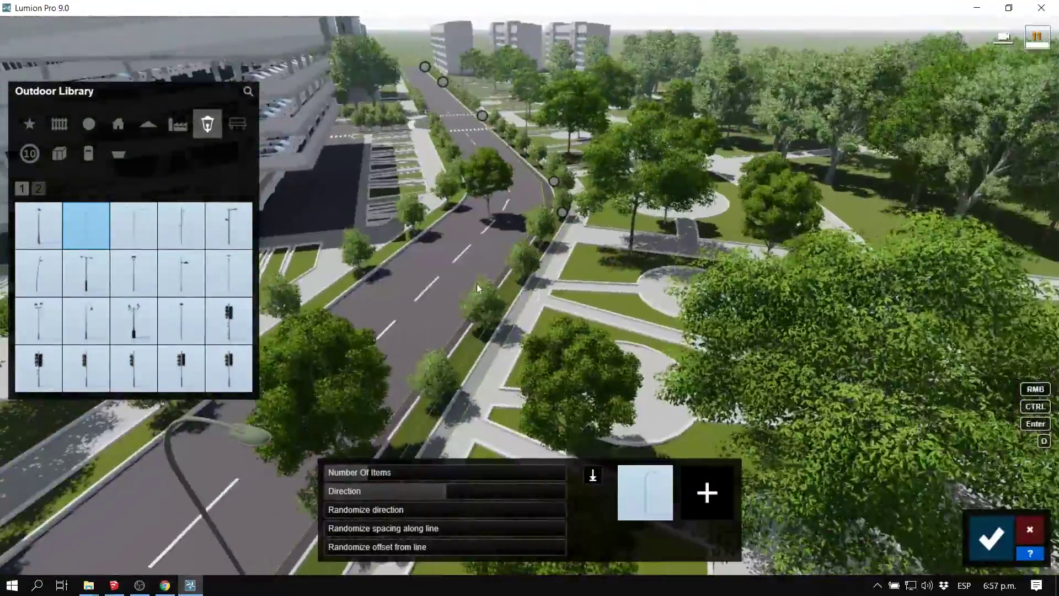
{"action": "left_click_drag", "start_coordinate": [434, 473], "coordinate": [411, 480]}
{"action": "left_click_drag", "start_coordinate": [439, 493], "coordinate": [320, 491]}
{"action": "key", "text": "s"}
{"action": "right_click_drag", "start_coordinate": [320, 491], "coordinate": [260, 485]}
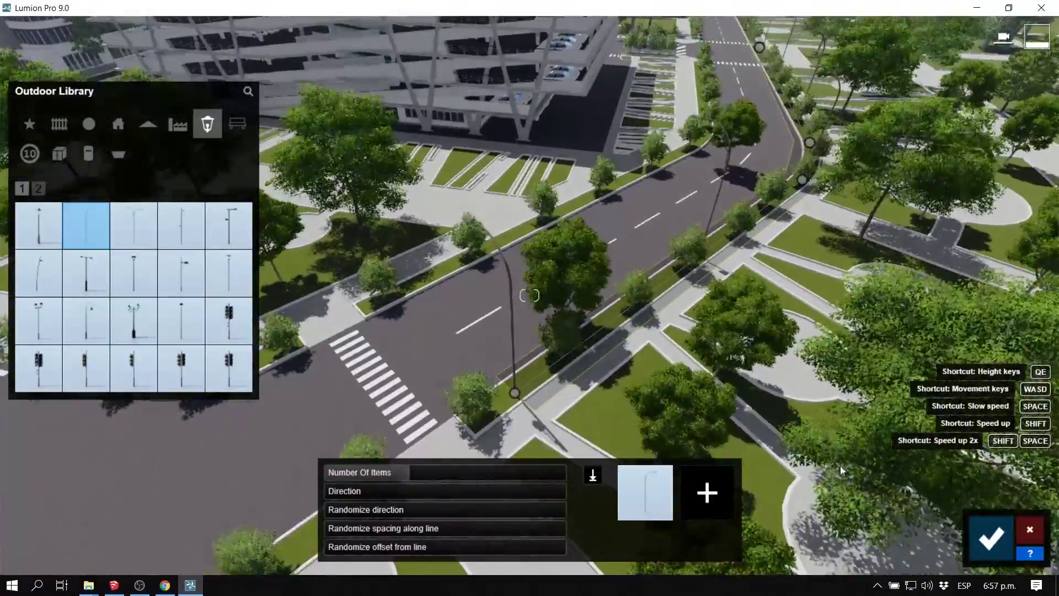
{"action": "key", "text": "Return"}
Delete the large tree standing on the road edge near the first street light and check the street at eye level
{"action": "key", "text": "w"}
{"action": "left_click", "coordinate": [112, 512]}
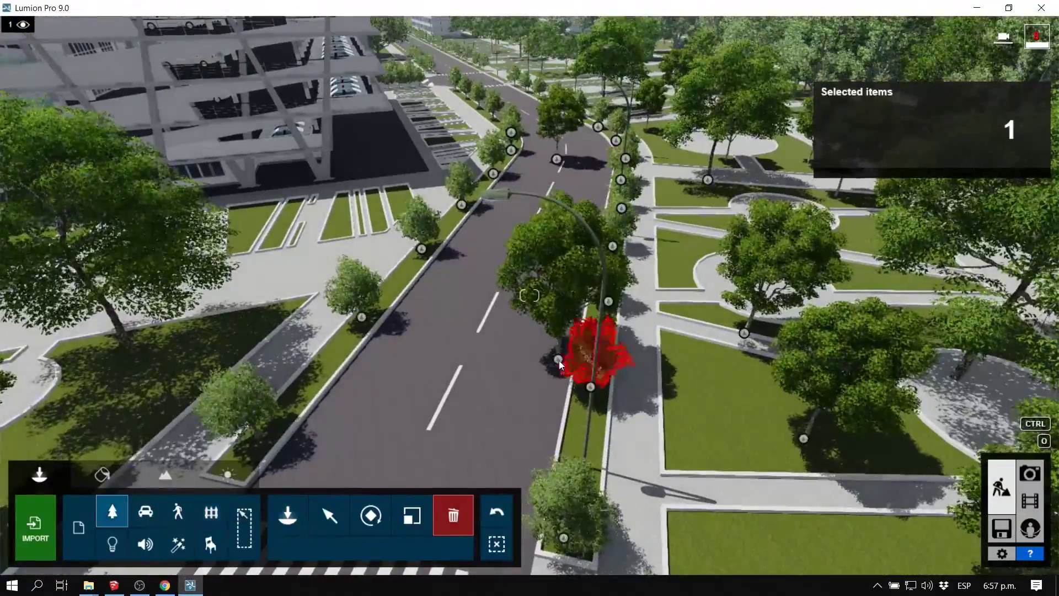
{"action": "right_click_drag", "start_coordinate": [529, 298], "coordinate": [529, 231]}
{"action": "key", "text": "w"}
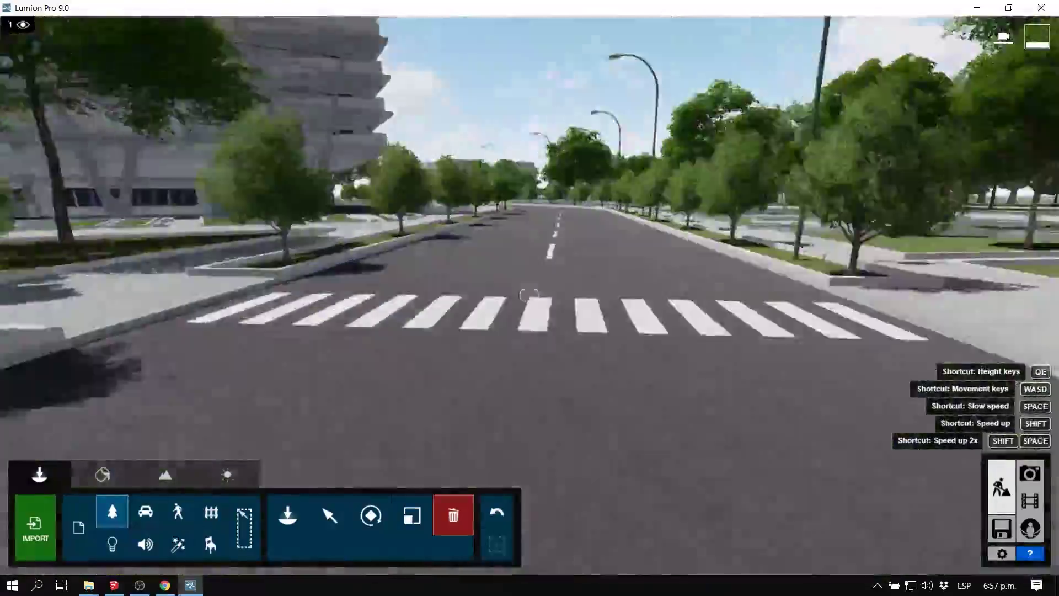
{"action": "key", "text": "s"}
{"action": "right_click_drag", "start_coordinate": [529, 297], "coordinate": [463, 320]}
{"action": "key", "text": "s"}
Mass-place the same street light along the curved park walkway parallel to the street, adding points to follow the bend
{"action": "left_click", "coordinate": [212, 513]}
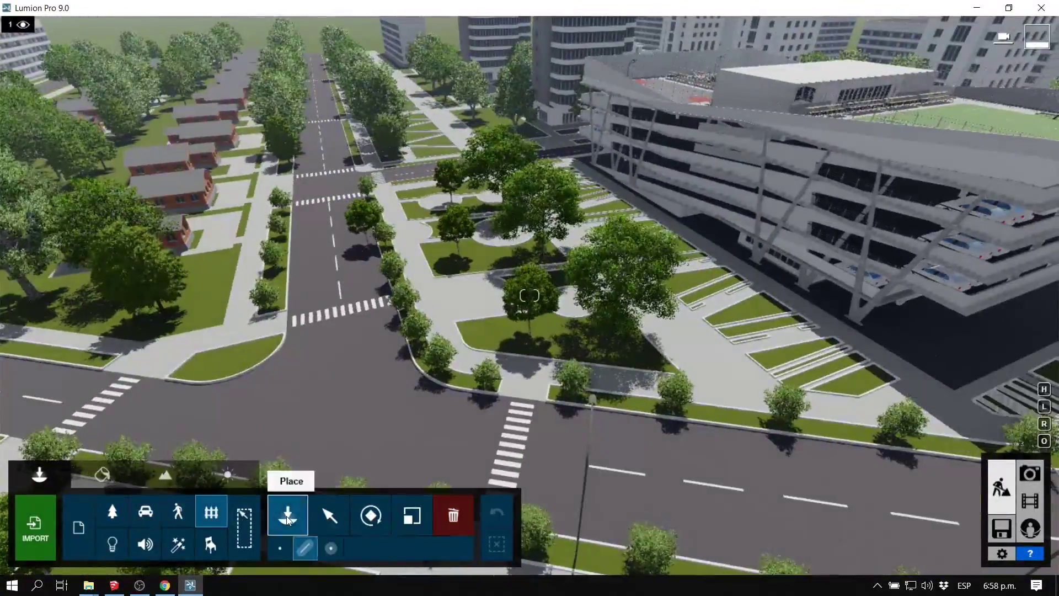
{"action": "left_click", "coordinate": [288, 516]}
{"action": "scroll", "coordinate": [629, 419], "scroll_direction": "up", "scroll_amount": 5}
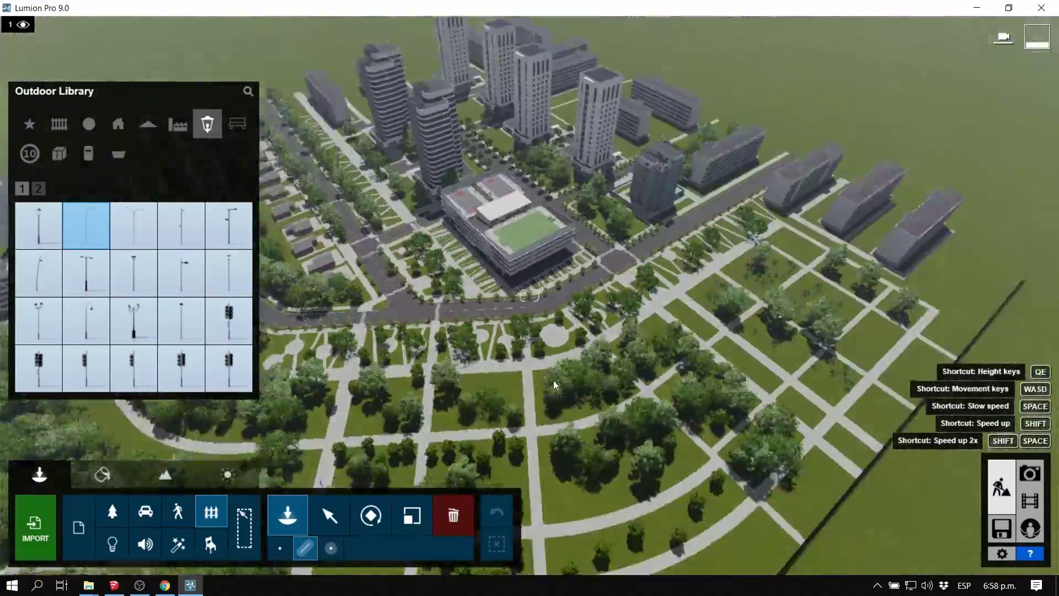
{"action": "scroll", "coordinate": [629, 420], "scroll_direction": "down", "scroll_amount": 4}
{"action": "scroll", "coordinate": [425, 244], "scroll_direction": "down", "scroll_amount": 3}
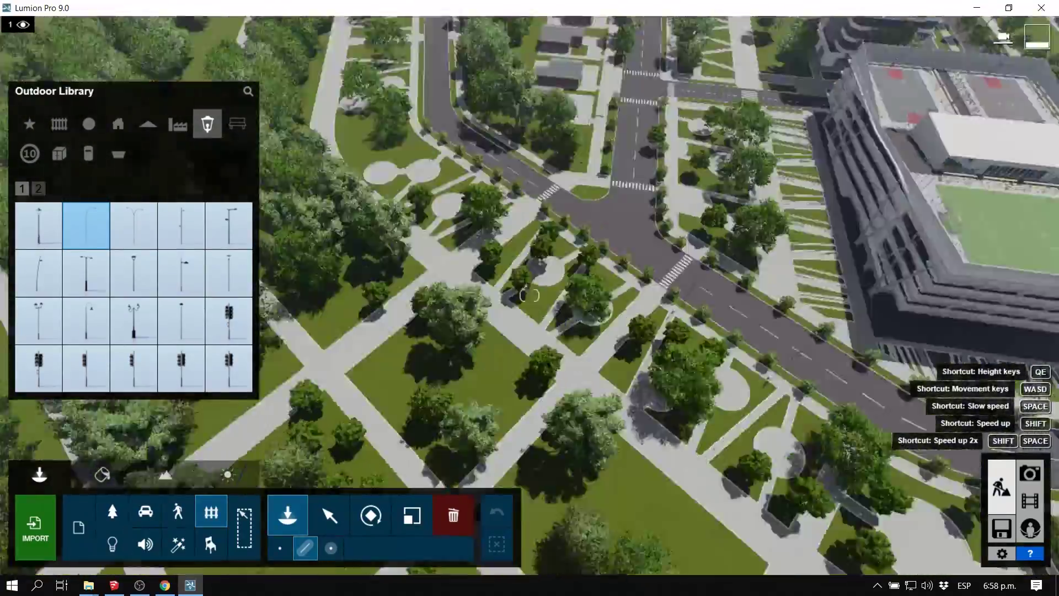
{"action": "left_click_drag", "start_coordinate": [428, 243], "coordinate": [637, 202]}
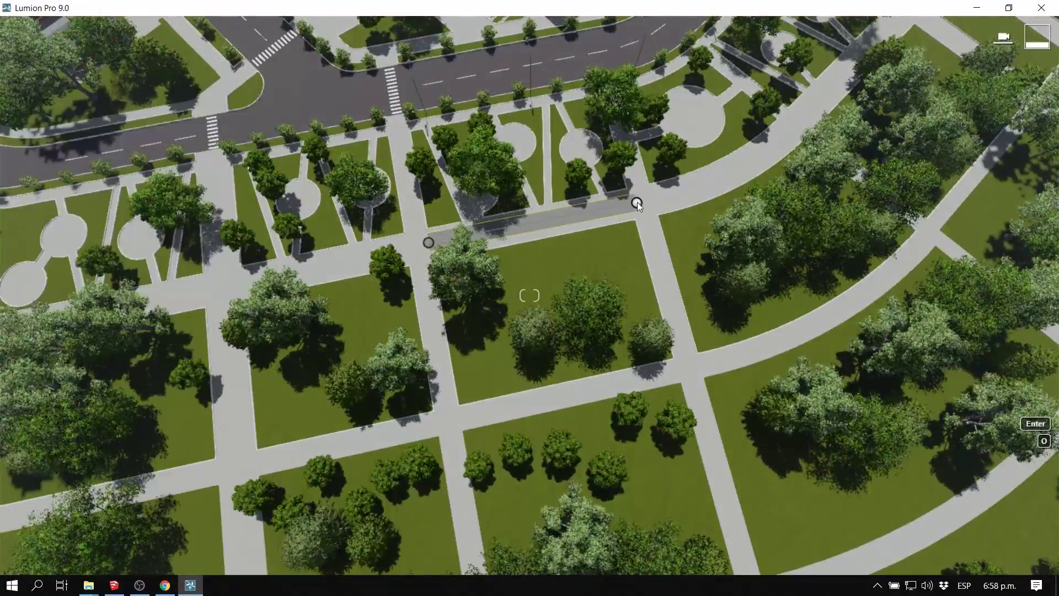
{"action": "left_click", "coordinate": [685, 190], "text": "ctrl"}
{"action": "left_click", "coordinate": [755, 156], "text": "ctrl"}
{"action": "left_click", "coordinate": [785, 137], "text": "ctrl"}
{"action": "right_click_drag", "start_coordinate": [807, 119], "coordinate": [807, 75]}
{"action": "right_click_drag", "start_coordinate": [760, 220], "coordinate": [692, 395]}
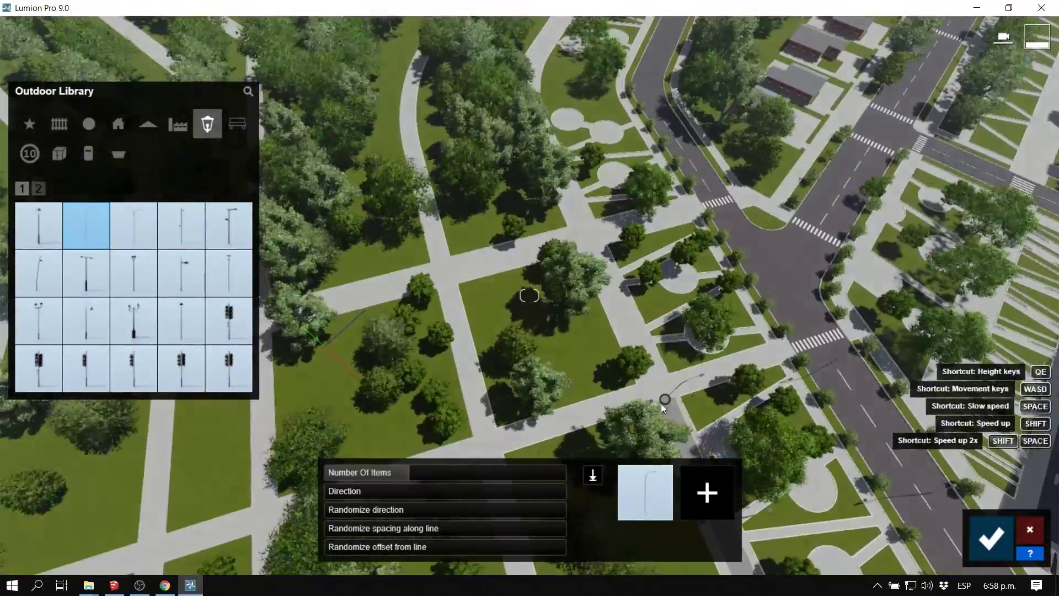
Extend the vehicle mass-placement path to the far end of the street beside the sports building, raising the item count and random line offset
{"action": "right_click_drag", "start_coordinate": [564, 166], "coordinate": [565, 111]}
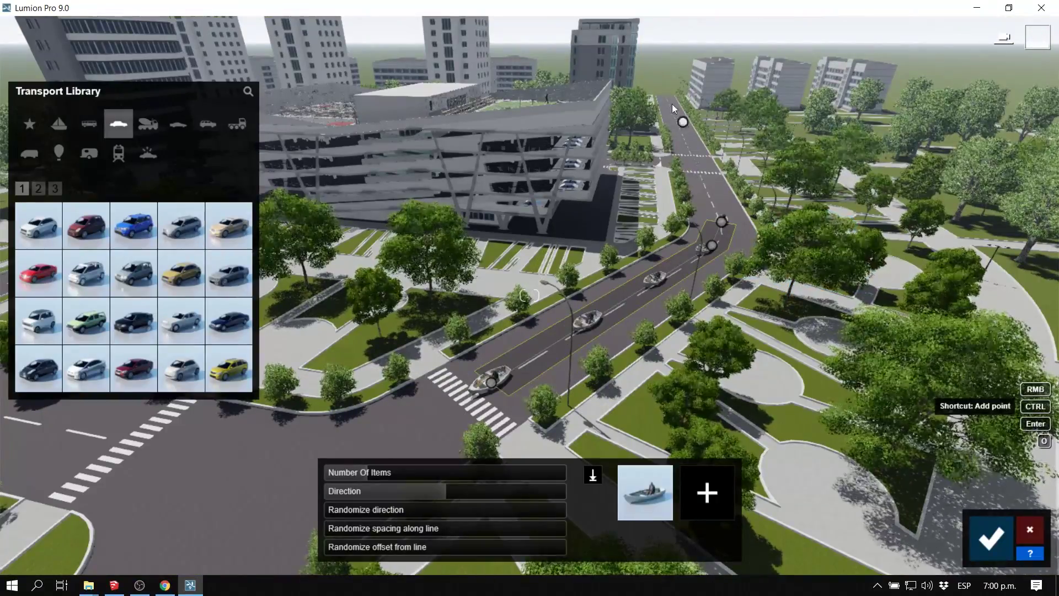
{"action": "left_click", "coordinate": [672, 103]}
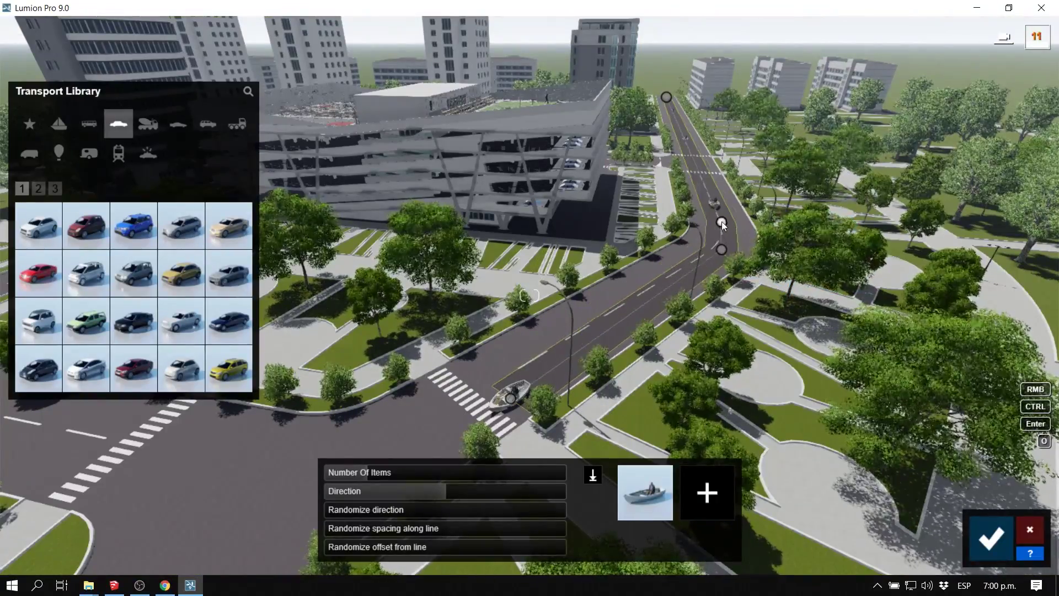
{"action": "left_click_drag", "start_coordinate": [368, 472], "coordinate": [536, 472]}
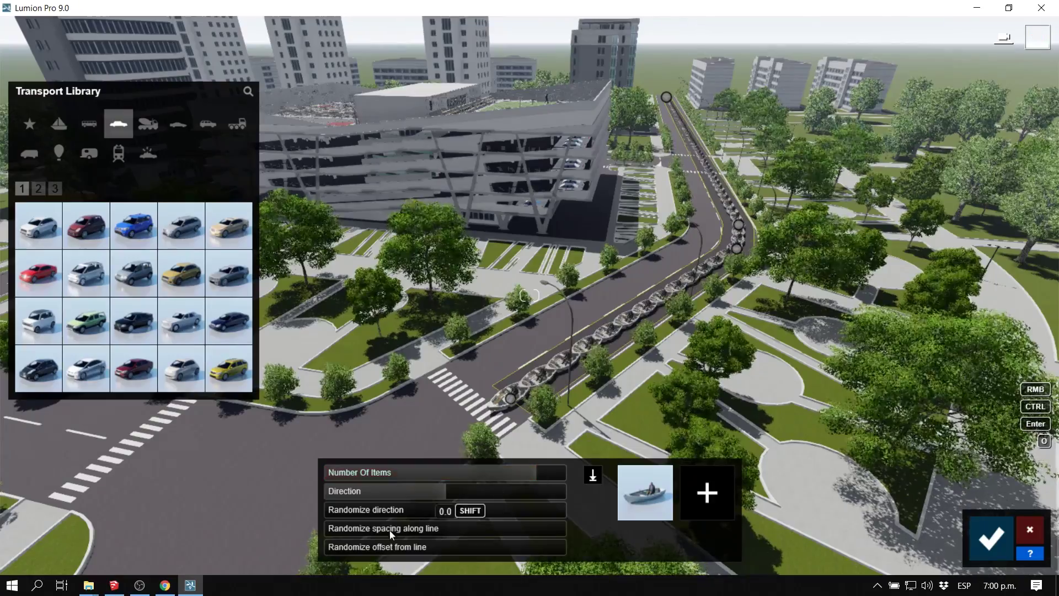
{"action": "left_click_drag", "start_coordinate": [325, 547], "coordinate": [441, 546]}
Replace the boat with the silver hatchback and add the dark red hatchback and the dark minivan to the vehicle mix
{"action": "left_click", "coordinate": [39, 226]}
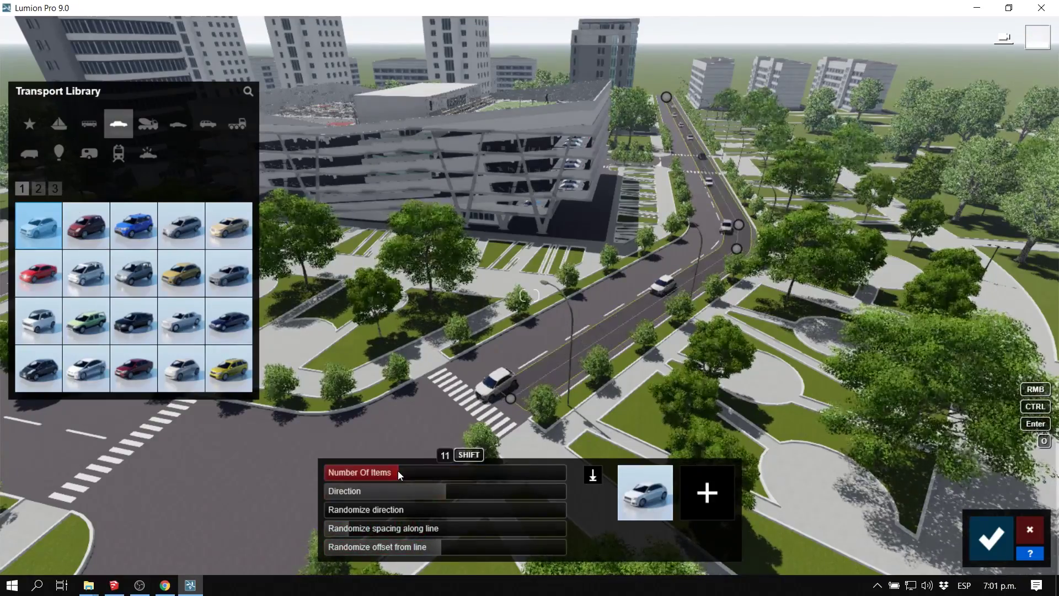
{"action": "left_click", "coordinate": [86, 226], "text": "ctrl"}
{"action": "left_click", "coordinate": [178, 124]}
{"action": "left_click", "coordinate": [39, 226], "text": "ctrl"}
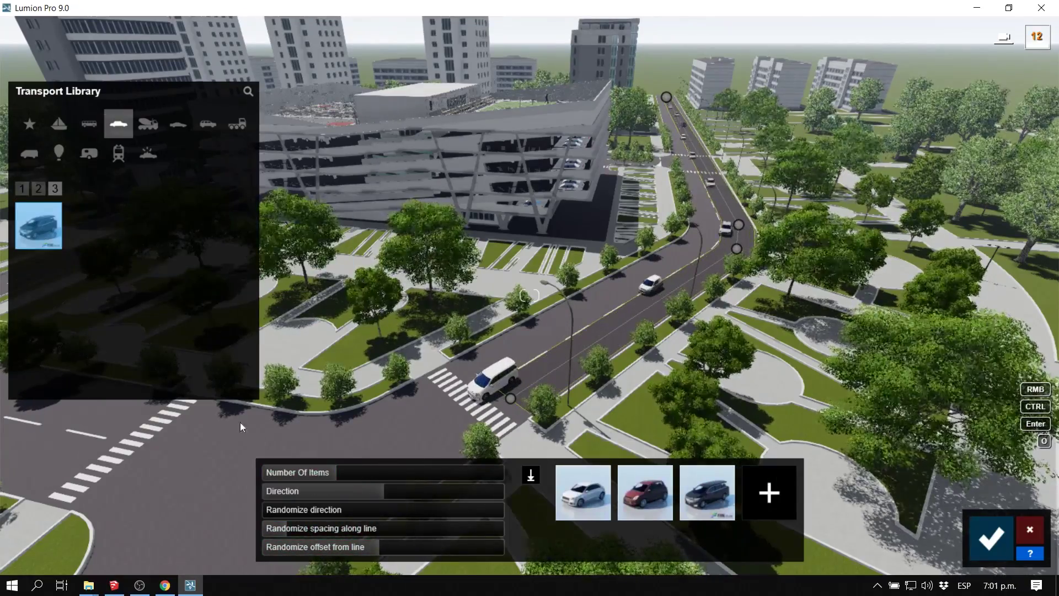
Add the blue off-road vehicle and two red SUVs to the vehicle mix
{"action": "left_click", "coordinate": [207, 123]}
{"action": "left_click", "coordinate": [86, 226], "text": "ctrl"}
{"action": "right_click_drag", "start_coordinate": [496, 276], "coordinate": [441, 264]}
{"action": "left_click", "coordinate": [134, 273], "text": "ctrl"}
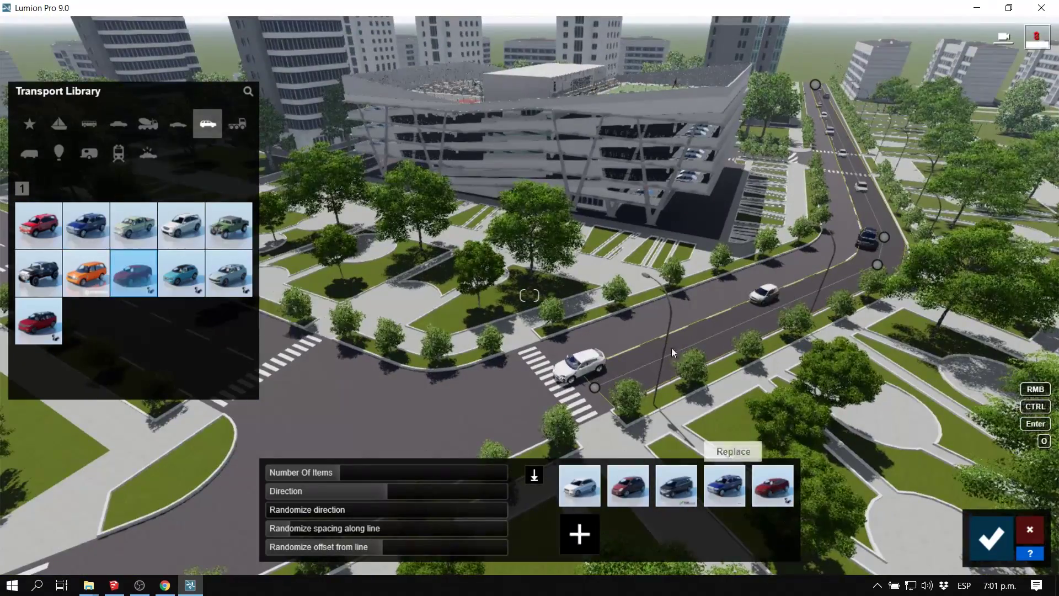
{"action": "left_click", "coordinate": [38, 320], "text": "ctrl"}
Add the third bus model to the mix and adjust the vehicle count to about 17, with random spacing and a 0.7 random offset
{"action": "left_click", "coordinate": [89, 123]}
{"action": "left_click", "coordinate": [616, 533]}
{"action": "left_click_drag", "start_coordinate": [362, 472], "coordinate": [375, 473]}
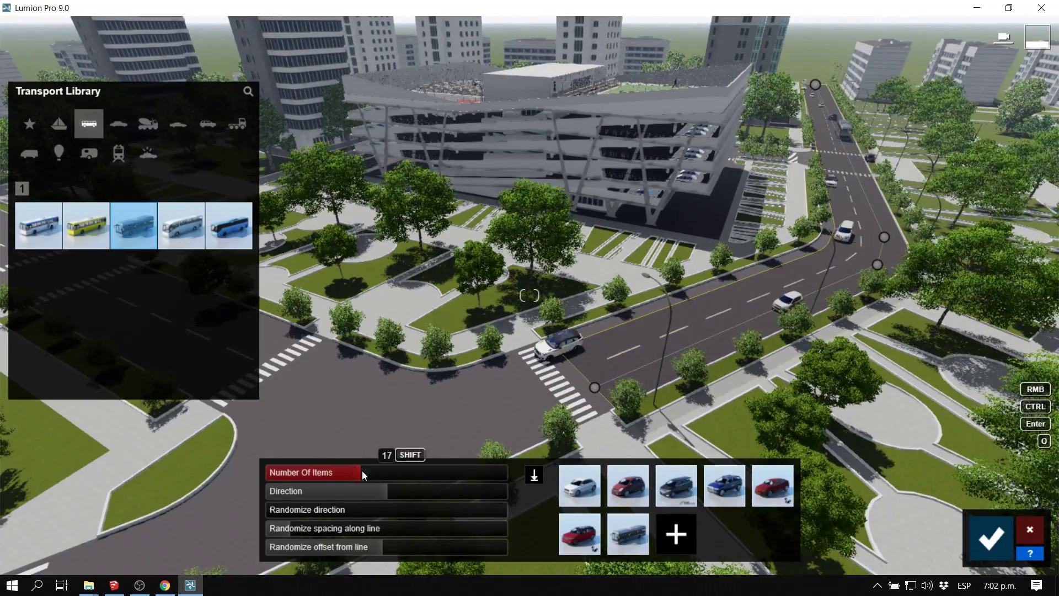
{"action": "mouse_move", "coordinate": [348, 528]}
{"action": "left_mouse_down"}
{"action": "mouse_move", "coordinate": [416, 528]}
{"action": "mouse_move", "coordinate": [347, 548]}
{"action": "left_mouse_up"}
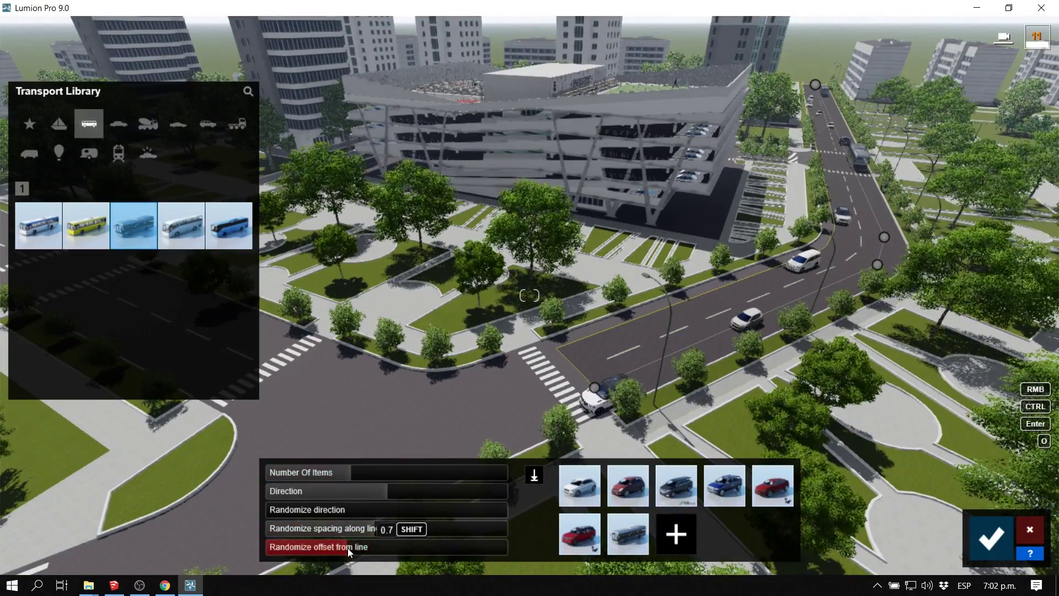
{"action": "right_click_drag", "start_coordinate": [501, 378], "coordinate": [469, 361]}
Add a red sedan, a white sports car and a yellow sports car to the vehicle mix
{"action": "left_click", "coordinate": [676, 533]}
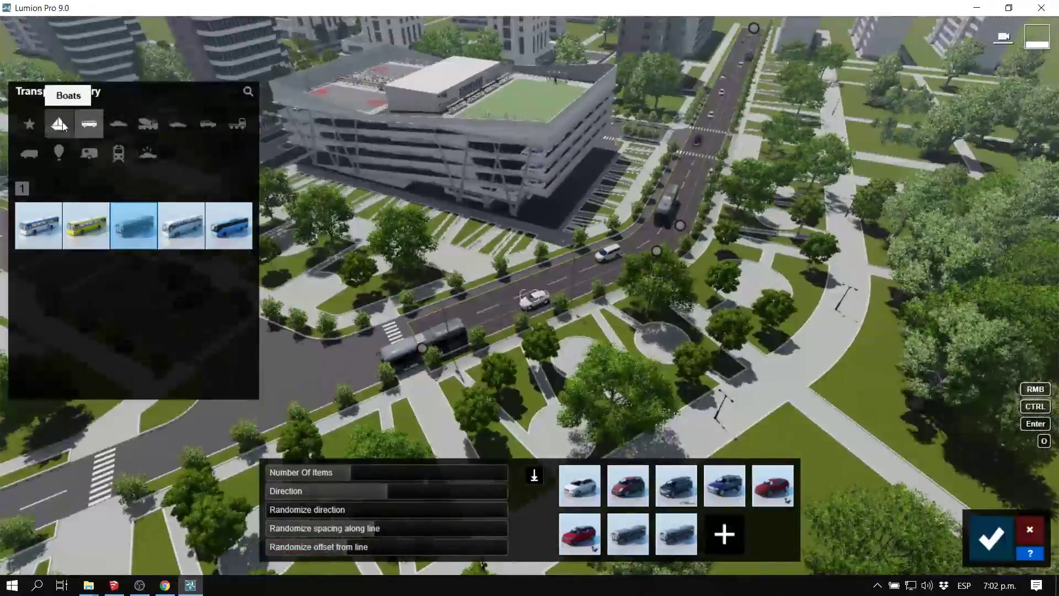
{"action": "left_click", "coordinate": [119, 124]}
{"action": "left_click", "coordinate": [675, 533]}
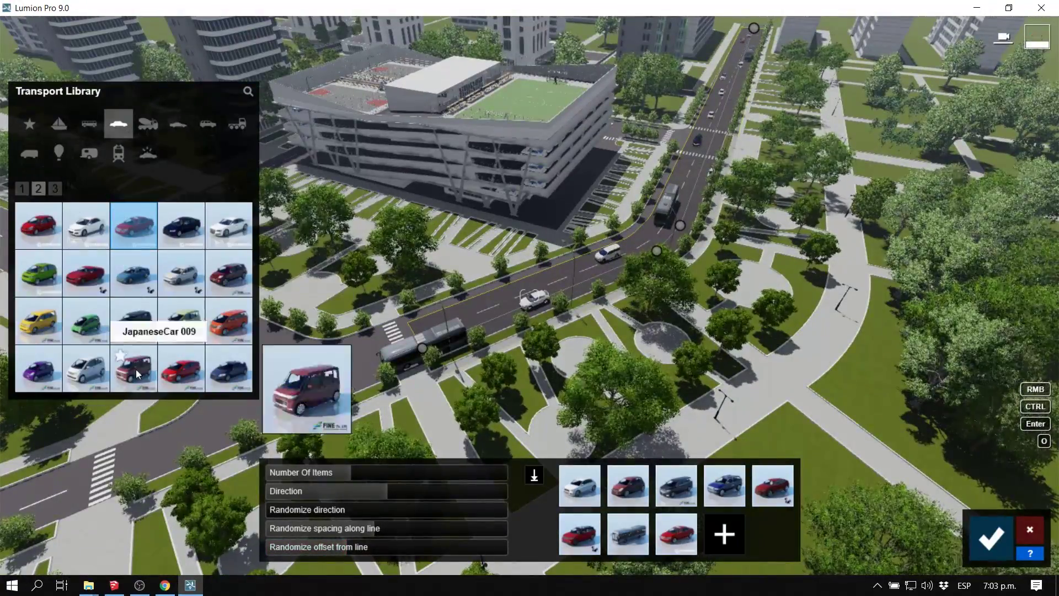
{"action": "left_click", "coordinate": [85, 273]}
{"action": "left_click", "coordinate": [175, 124]}
{"action": "left_click", "coordinate": [724, 533]}
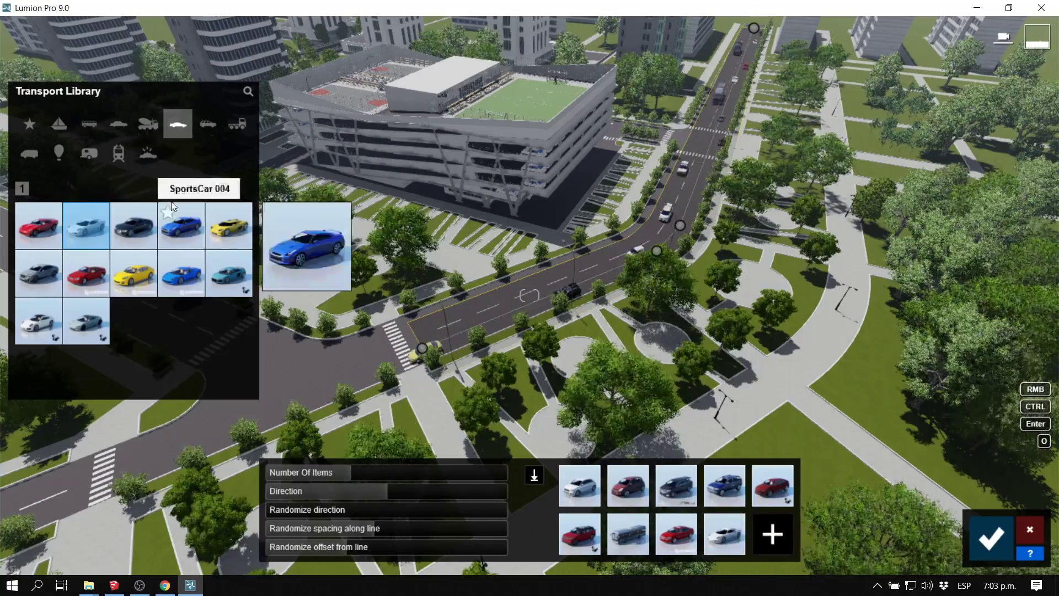
{"action": "left_click", "coordinate": [771, 533]}
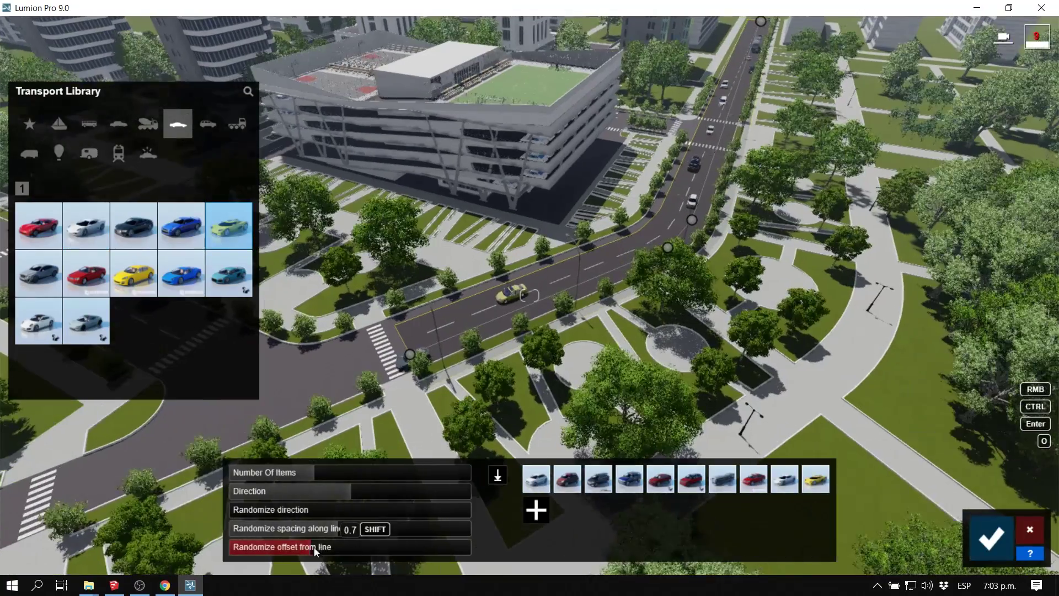
Set the number of vehicles along the street to 38 and adjust their random offset and spacing along the line
{"action": "right_click_drag", "start_coordinate": [329, 548], "coordinate": [331, 544]}
{"action": "left_click_drag", "start_coordinate": [315, 472], "coordinate": [383, 473]}
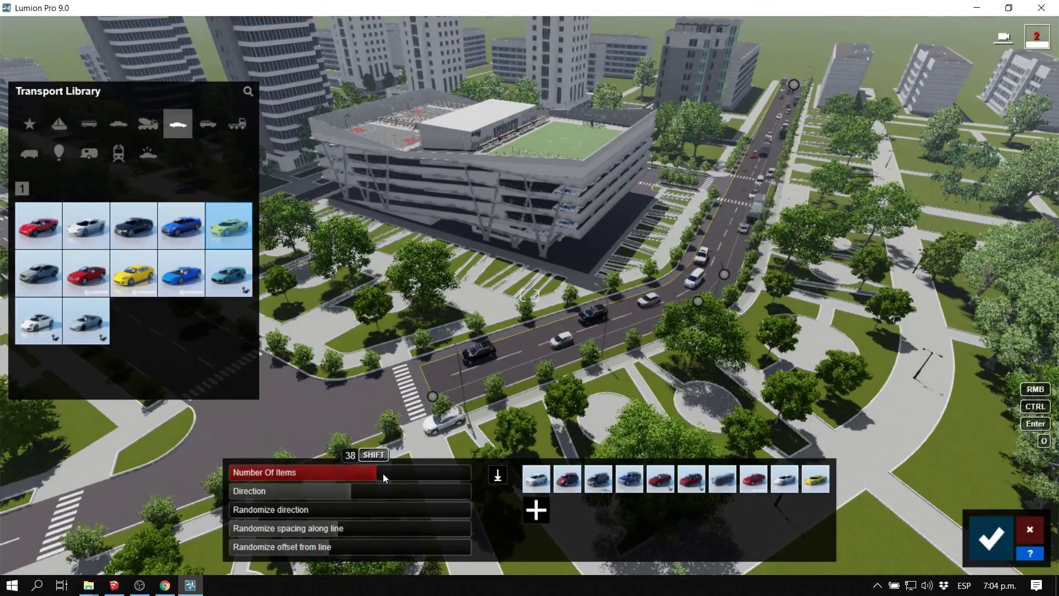
{"action": "left_click_drag", "start_coordinate": [238, 528], "coordinate": [299, 531]}
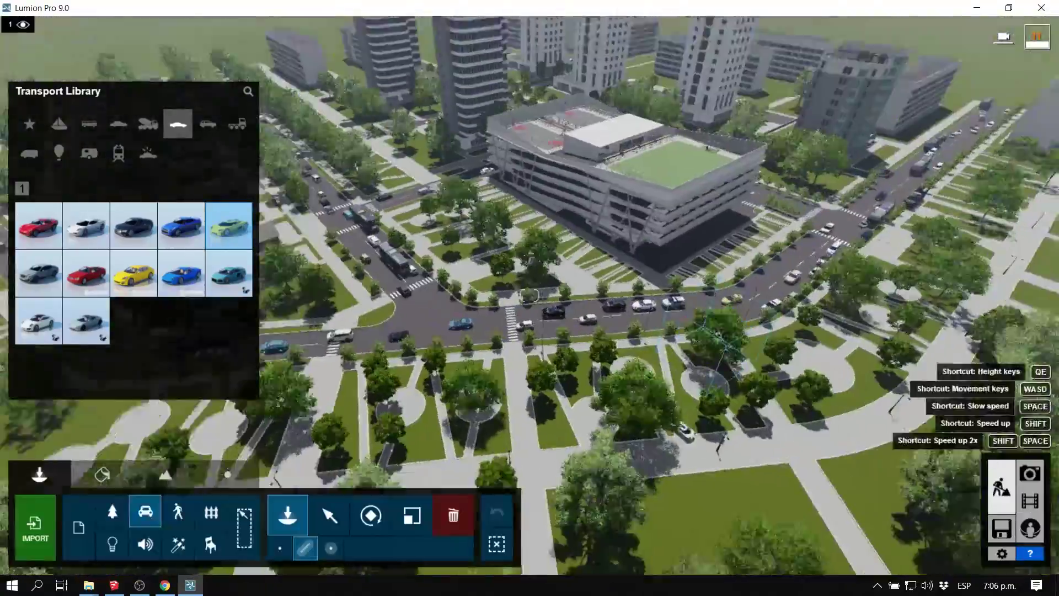
Populate the park walkways with people and save the scene as Urban Scene
{"action": "left_click", "coordinate": [177, 512]}
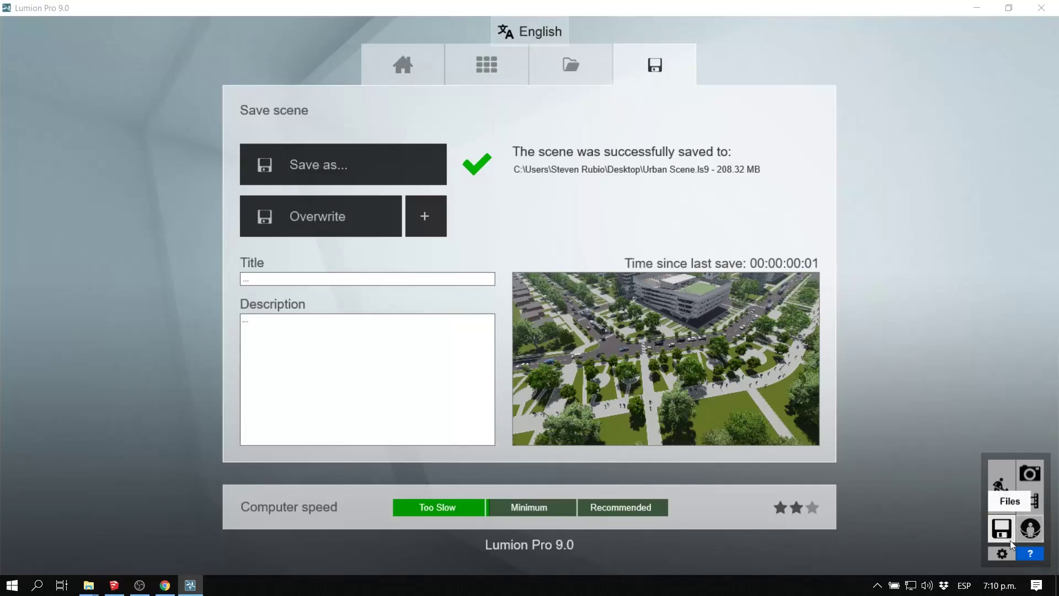
{"action": "left_click", "coordinate": [1002, 554]}
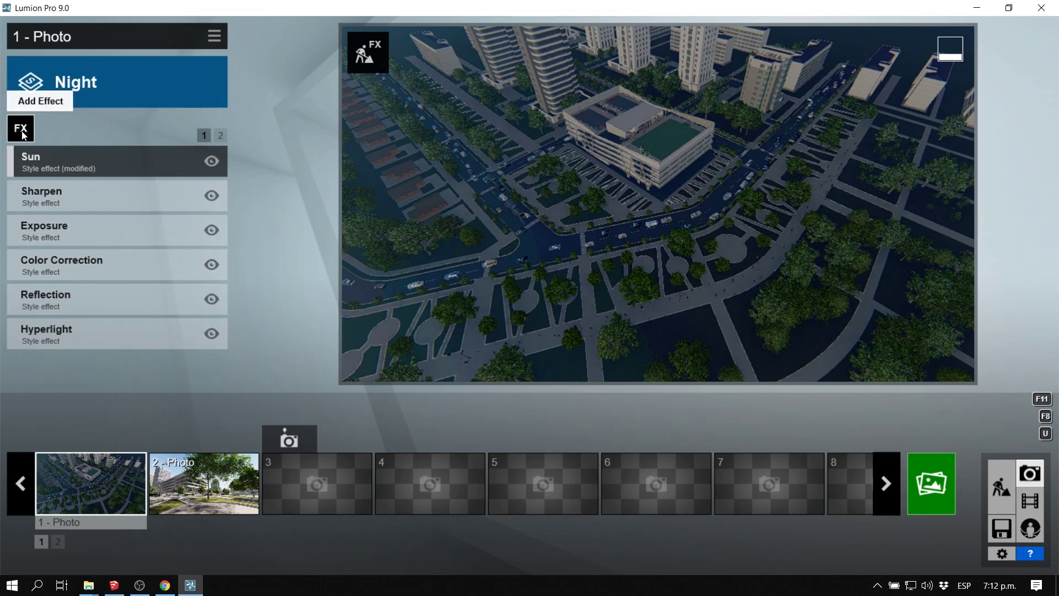
Add the Real Skies effect to the first photo with the Night style and open its sky selection
{"action": "left_click", "coordinate": [18, 128]}
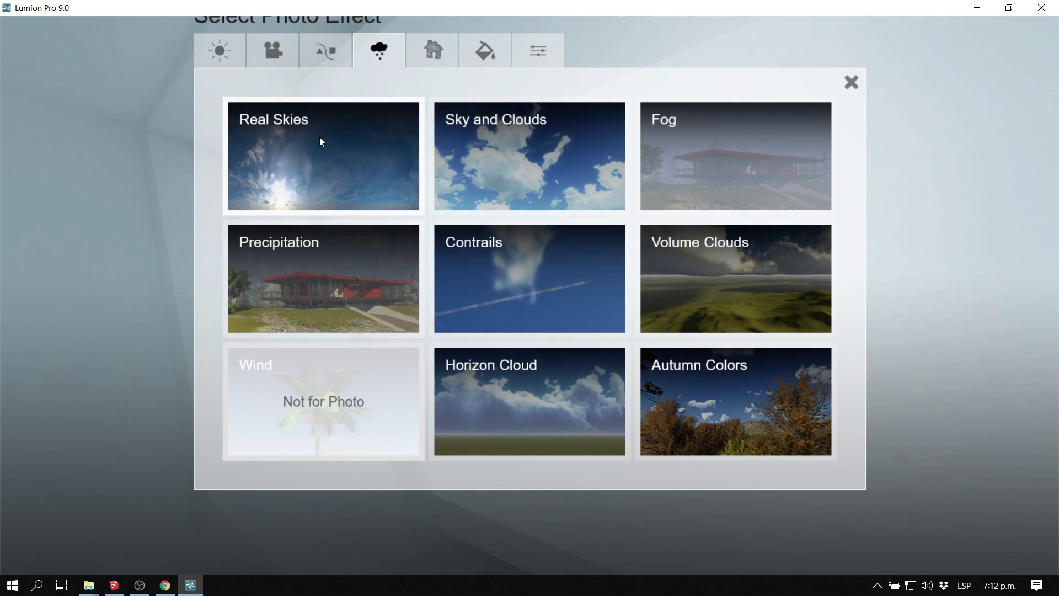
{"action": "left_click", "coordinate": [333, 169]}
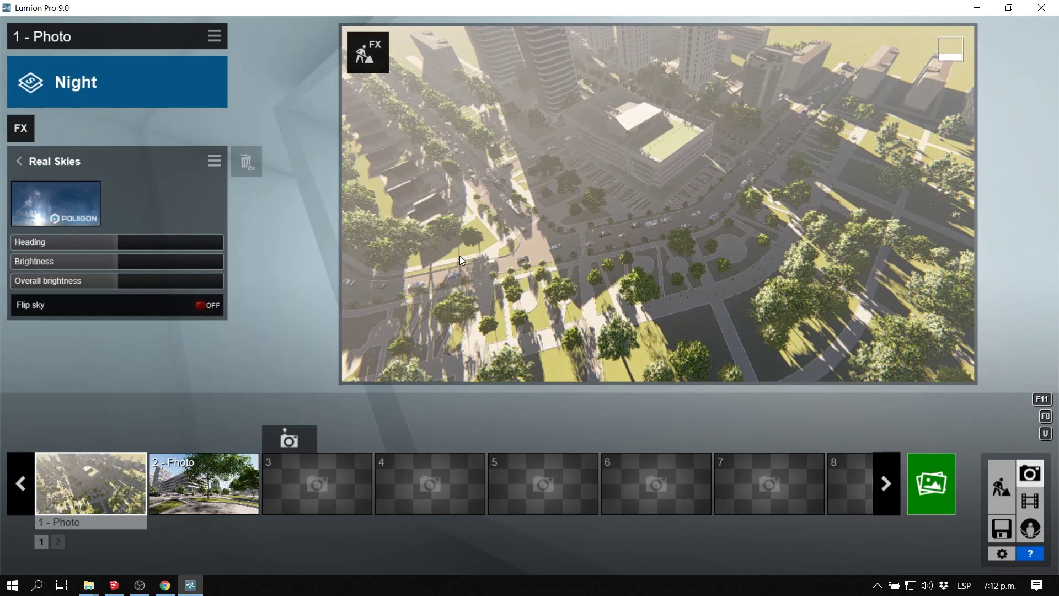
{"action": "left_click", "coordinate": [78, 200]}
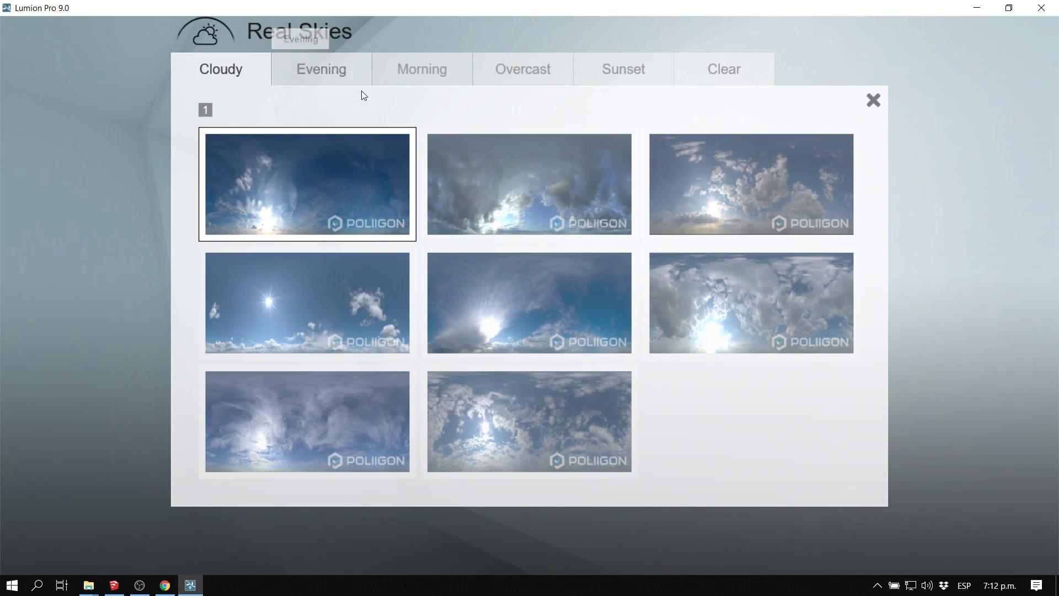
Compare the sky presets in the Evening, Morning, Overcast, Sunset and Clear categories
{"action": "left_click", "coordinate": [321, 74]}
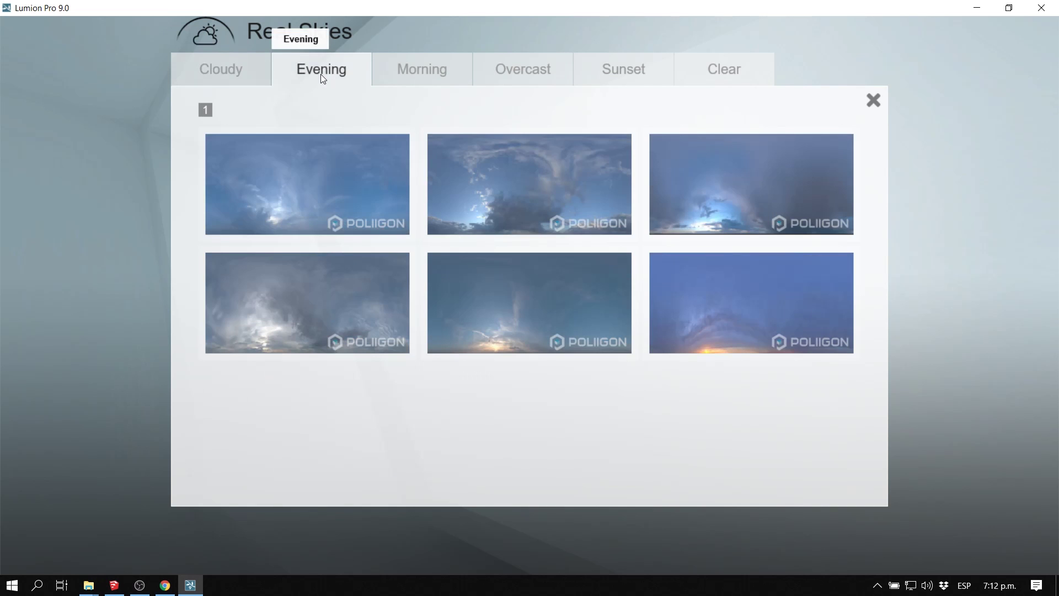
{"action": "left_click", "coordinate": [449, 80]}
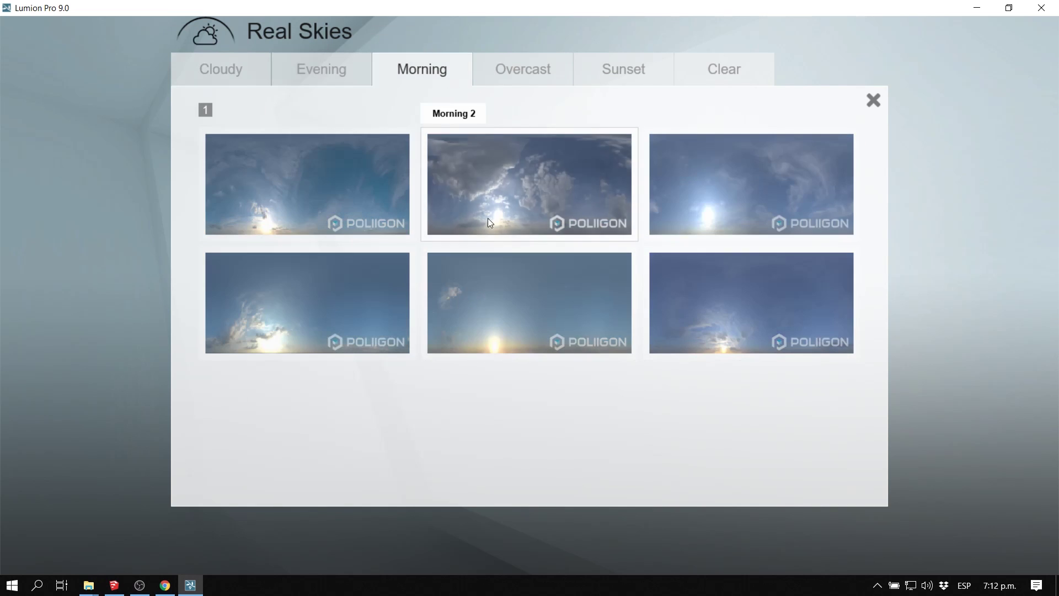
{"action": "left_click", "coordinate": [538, 61]}
{"action": "left_click", "coordinate": [596, 72]}
{"action": "left_click", "coordinate": [713, 67]}
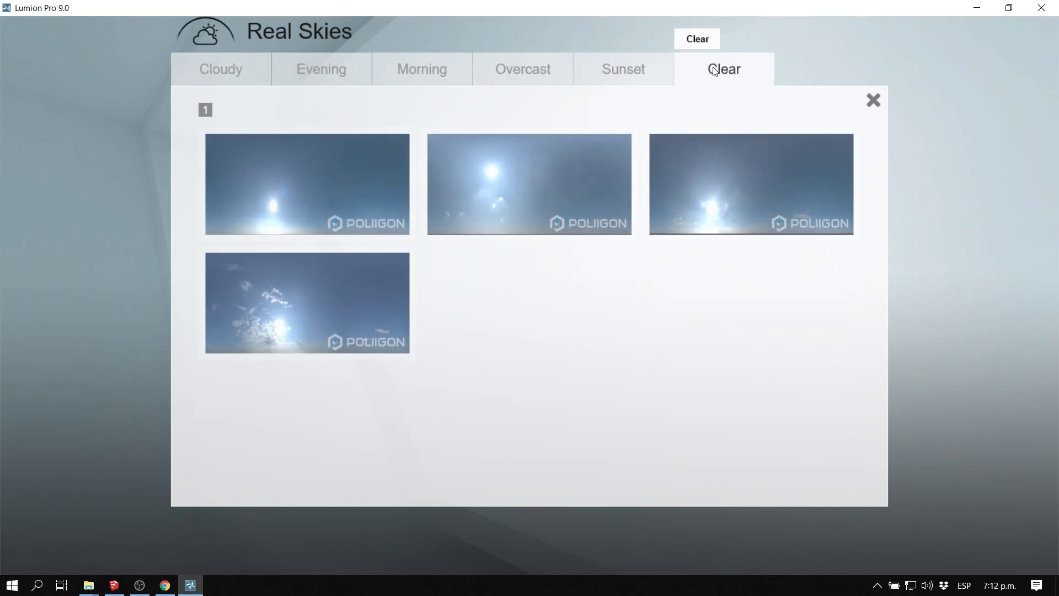
{"action": "left_click", "coordinate": [402, 73]}
{"action": "left_click", "coordinate": [313, 74]}
{"action": "left_click", "coordinate": [428, 74]}
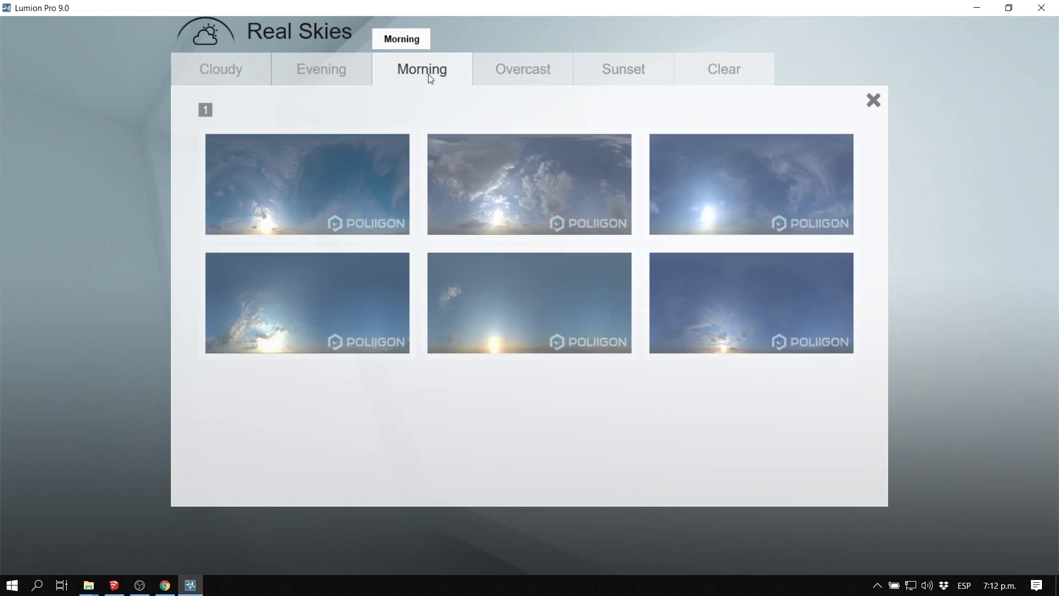
{"action": "left_click", "coordinate": [323, 74]}
{"action": "left_click", "coordinate": [667, 74]}
{"action": "left_click", "coordinate": [340, 69]}
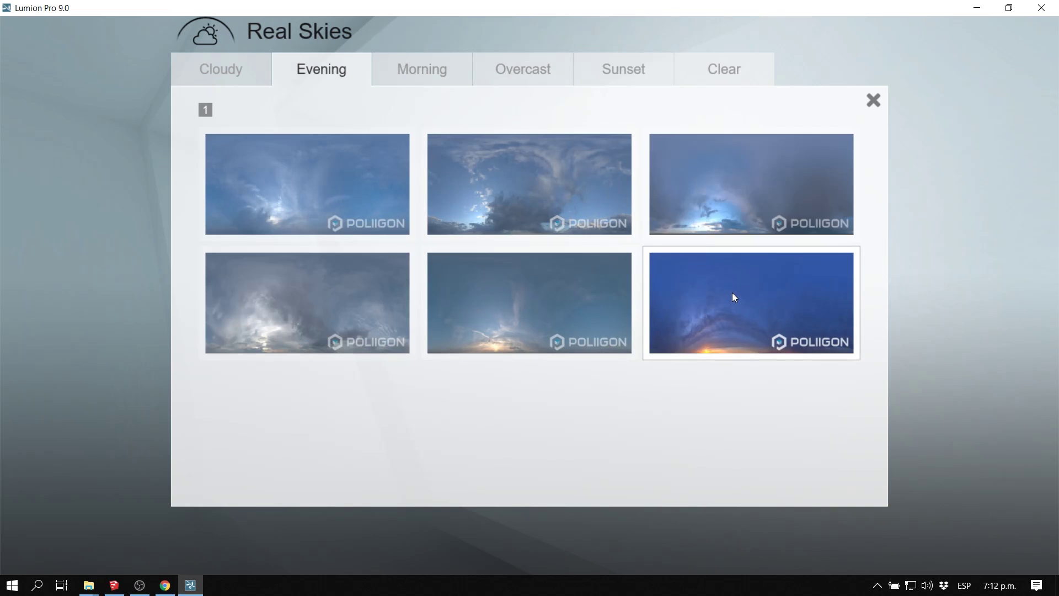
Try the Evening sky with the orange horizon and then the third Evening sky on the first photo
{"action": "left_click", "coordinate": [734, 297]}
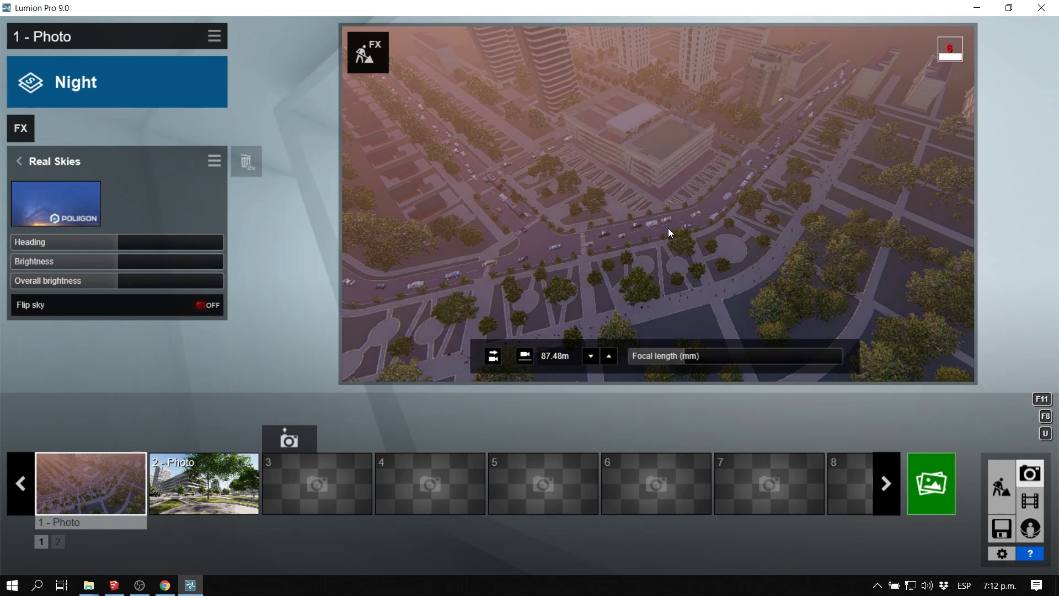
{"action": "right_click_drag", "start_coordinate": [757, 222], "coordinate": [764, 124]}
{"action": "right_click_drag", "start_coordinate": [336, 177], "coordinate": [335, 219]}
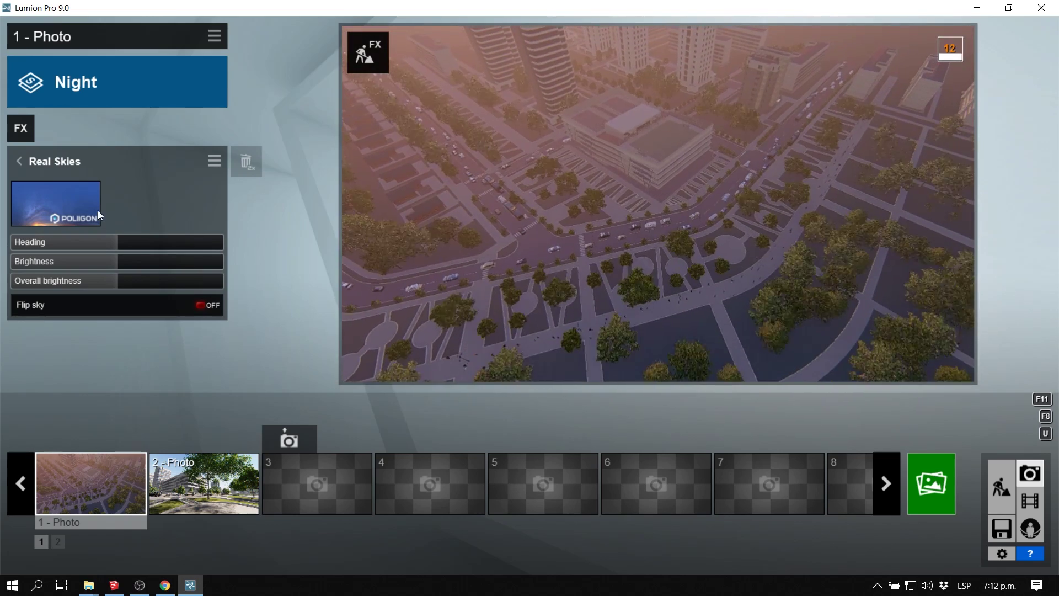
{"action": "left_click", "coordinate": [55, 203]}
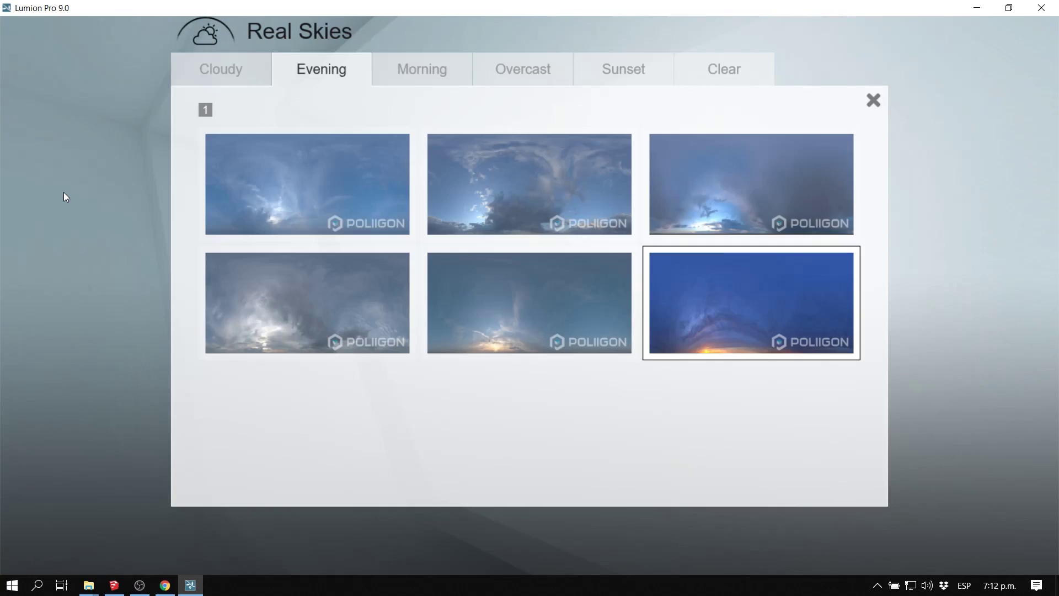
{"action": "left_click", "coordinate": [742, 200]}
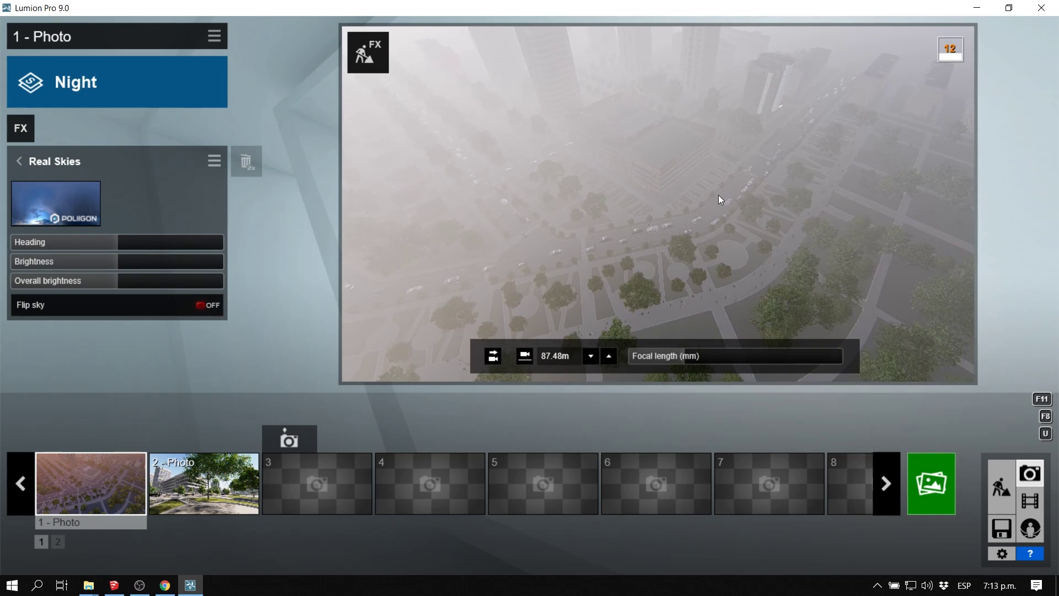
Change the first photo's sky to the first preset in the Evening category
{"action": "left_click", "coordinate": [97, 203]}
{"action": "left_click", "coordinate": [339, 185]}
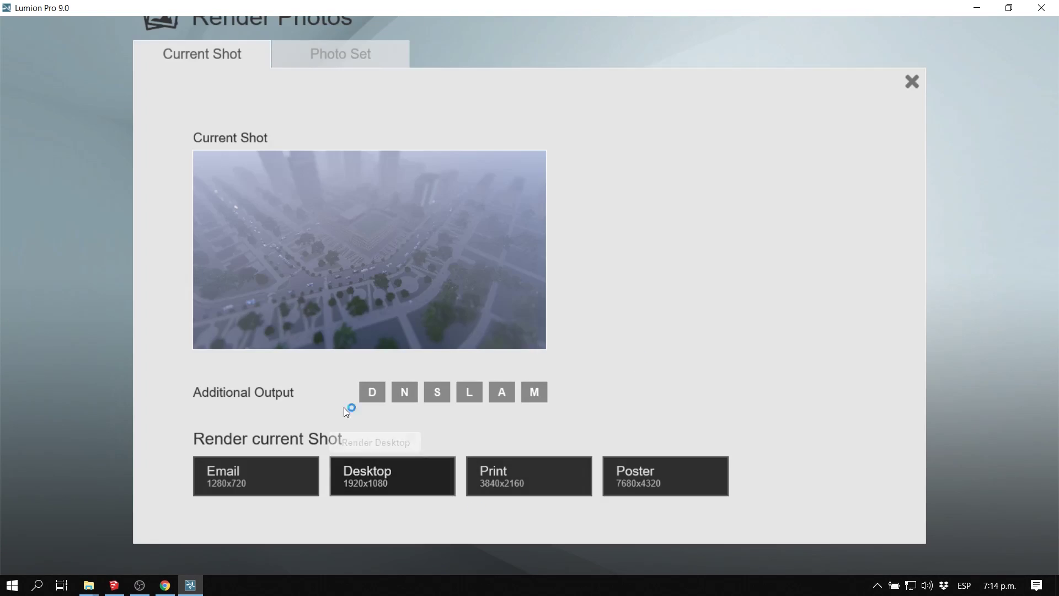
Render the current shot at Desktop resolution, 1920x1080, and view the rendered image urban1.jpg
{"action": "key", "text": "Return"}
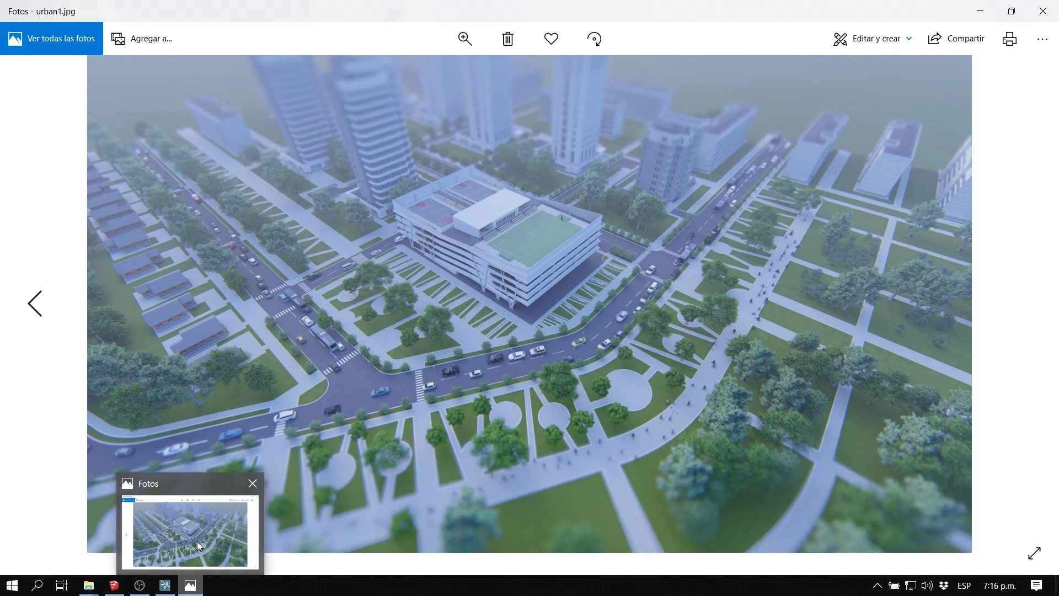
{"action": "left_click", "coordinate": [197, 541]}
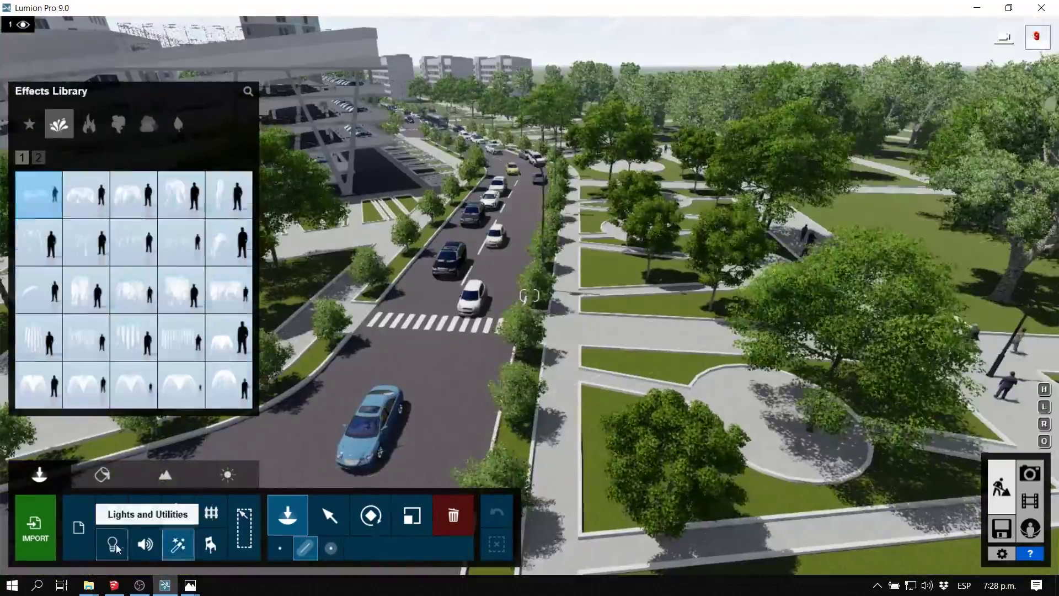
Place a row of amber Lamp02 spotlights under the sports building's overhang and select them together
{"action": "left_click", "coordinate": [112, 543]}
{"action": "right_click_drag", "start_coordinate": [531, 361], "coordinate": [414, 271]}
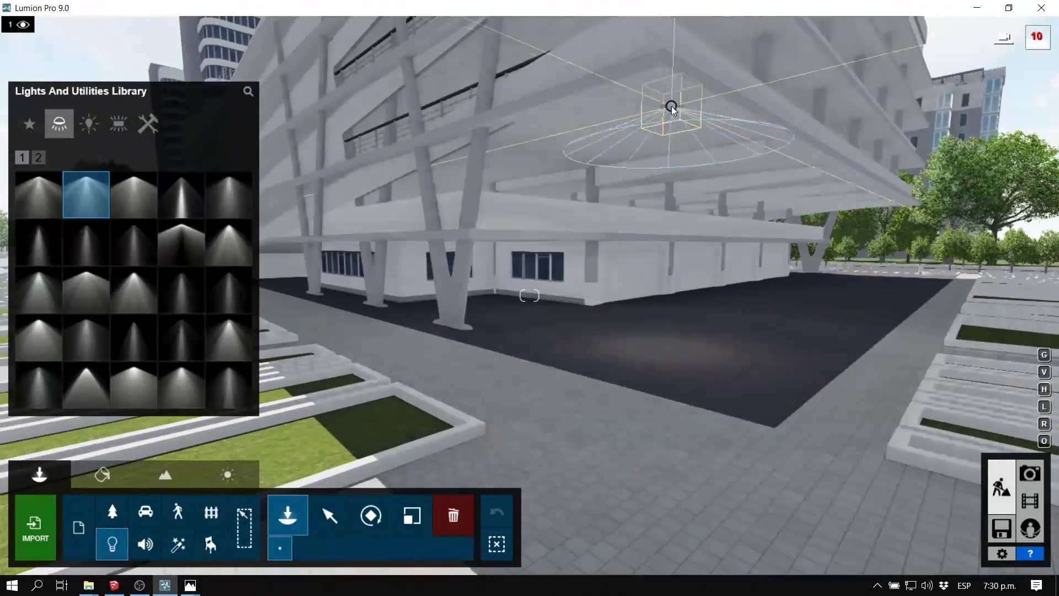
{"action": "left_click", "coordinate": [669, 101]}
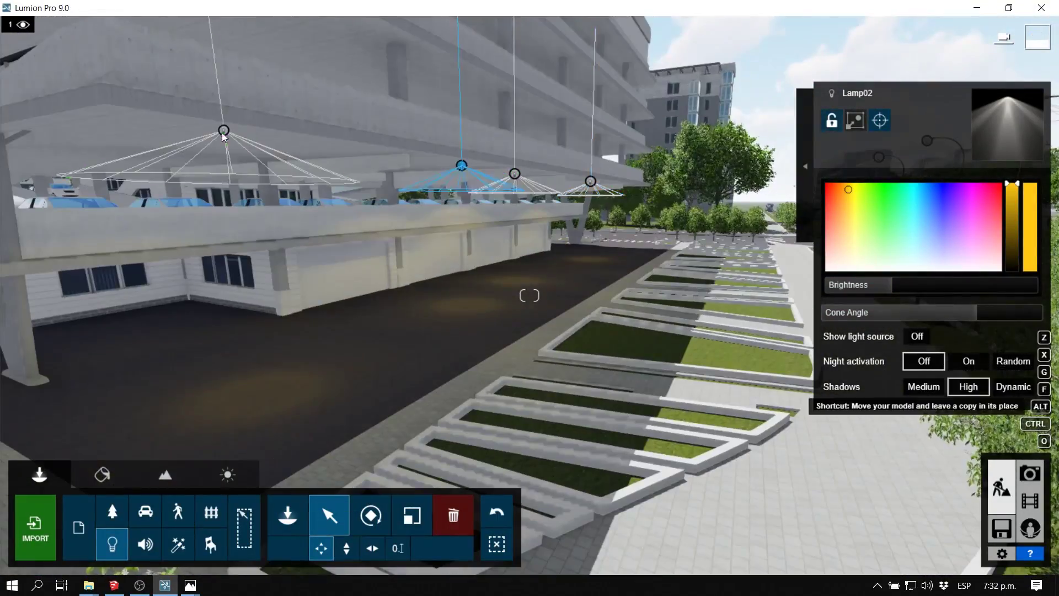
{"action": "left_click", "coordinate": [223, 131], "text": "ctrl"}
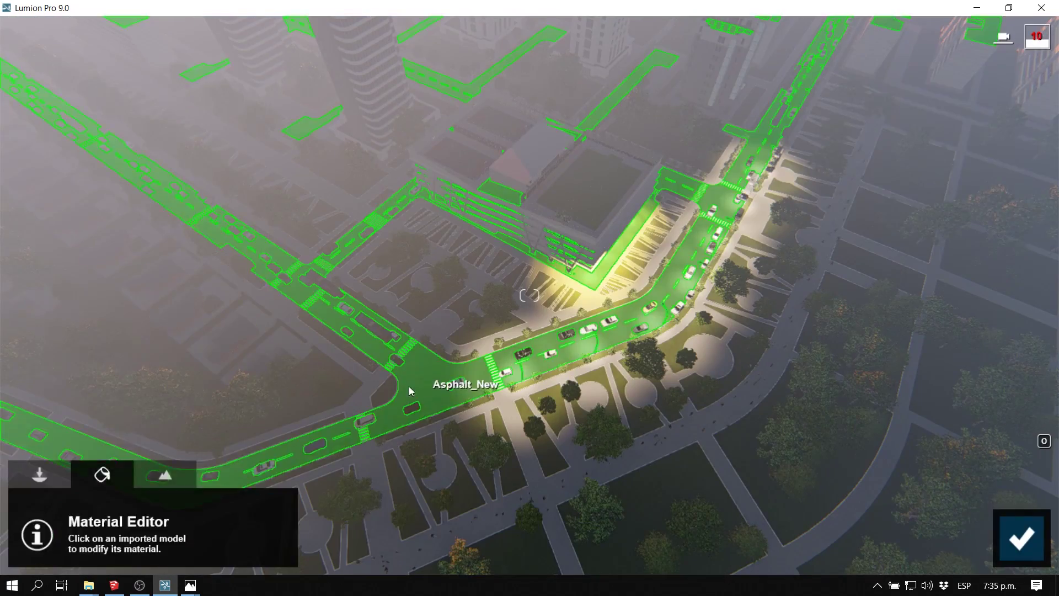
Open the material properties of the Asphalt_New road surface and bring up its extended adjustment settings
{"action": "left_click", "coordinate": [409, 386]}
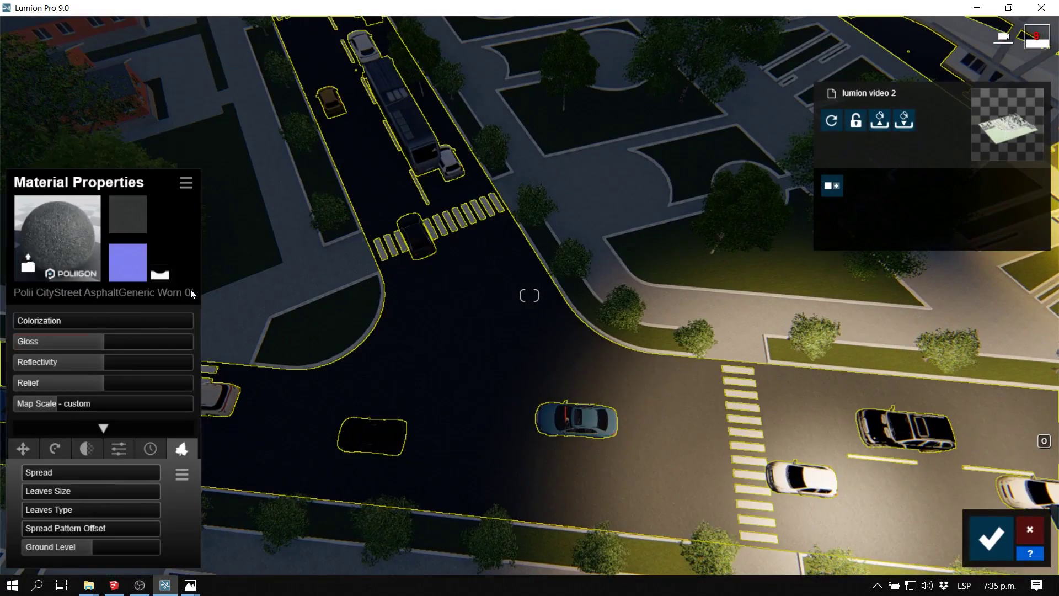
{"action": "left_click", "coordinate": [118, 448]}
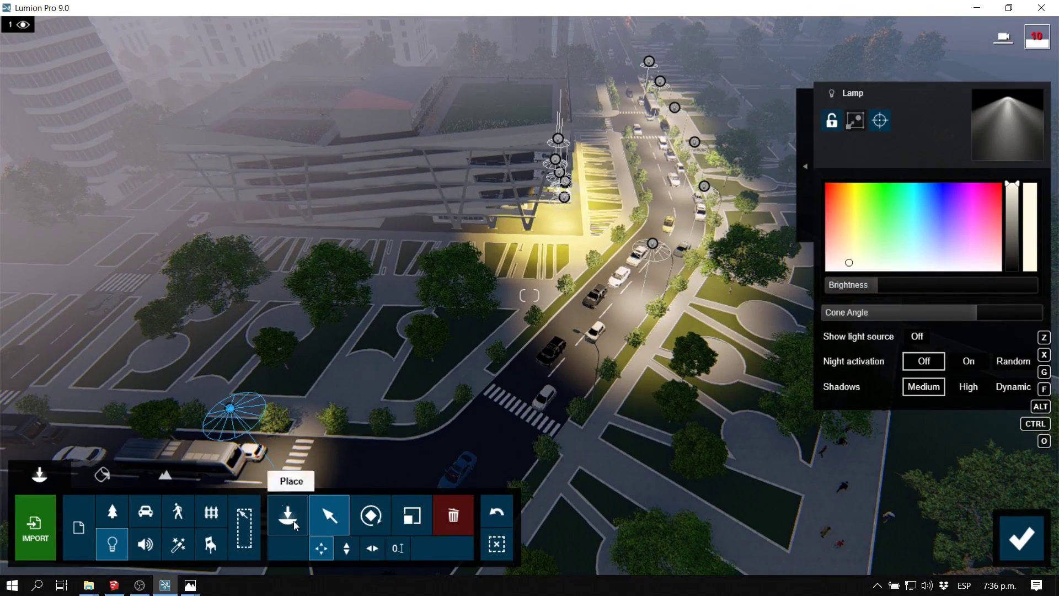
Light the streets, plazas and rooftop sports courts with spotlights and area lights, and open the people objects
{"action": "left_click", "coordinate": [762, 138]}
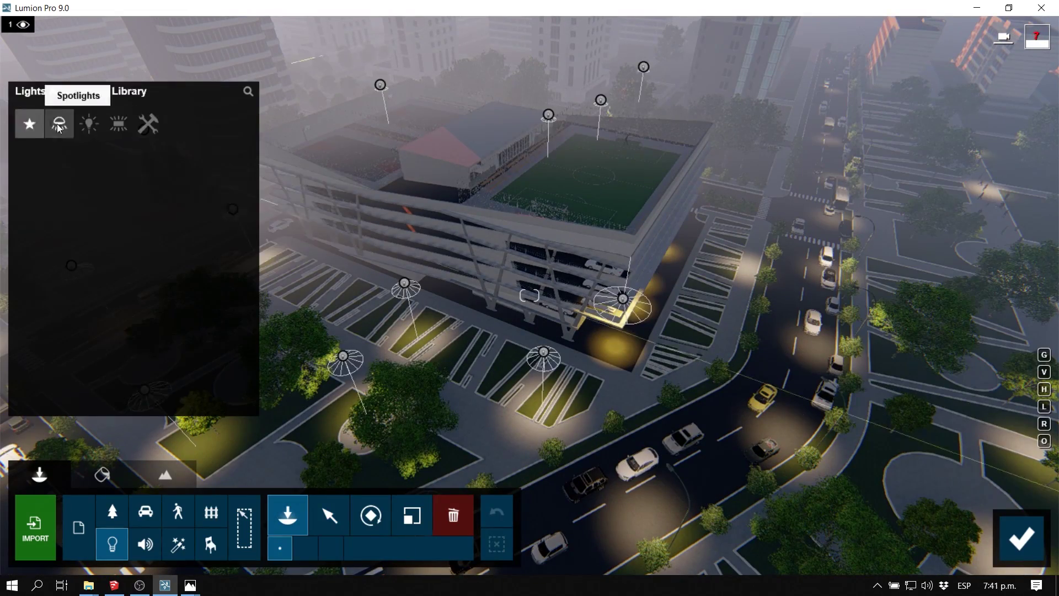
{"action": "left_click", "coordinate": [89, 123]}
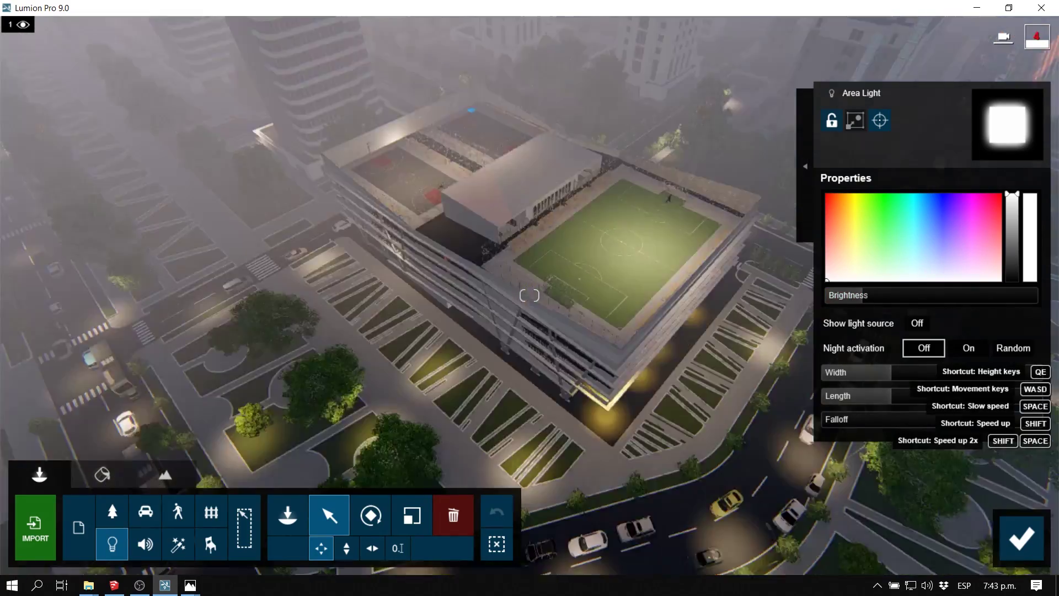
{"action": "left_click", "coordinate": [177, 512]}
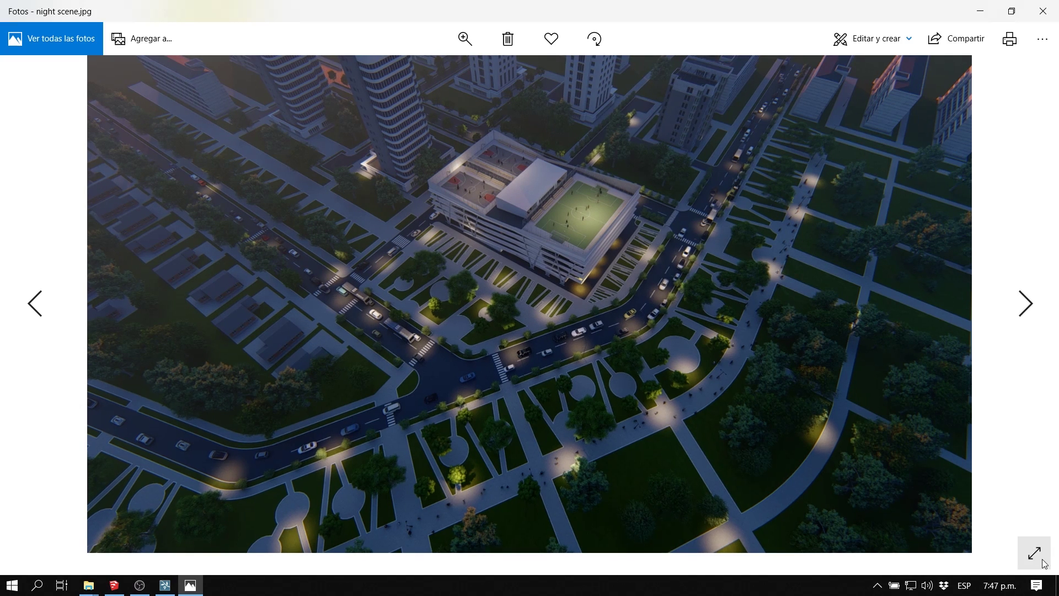
View night scene.jpg full screen and examine the street lighting, the plazas and the lit sports courts up close
{"action": "left_click", "coordinate": [1043, 561]}
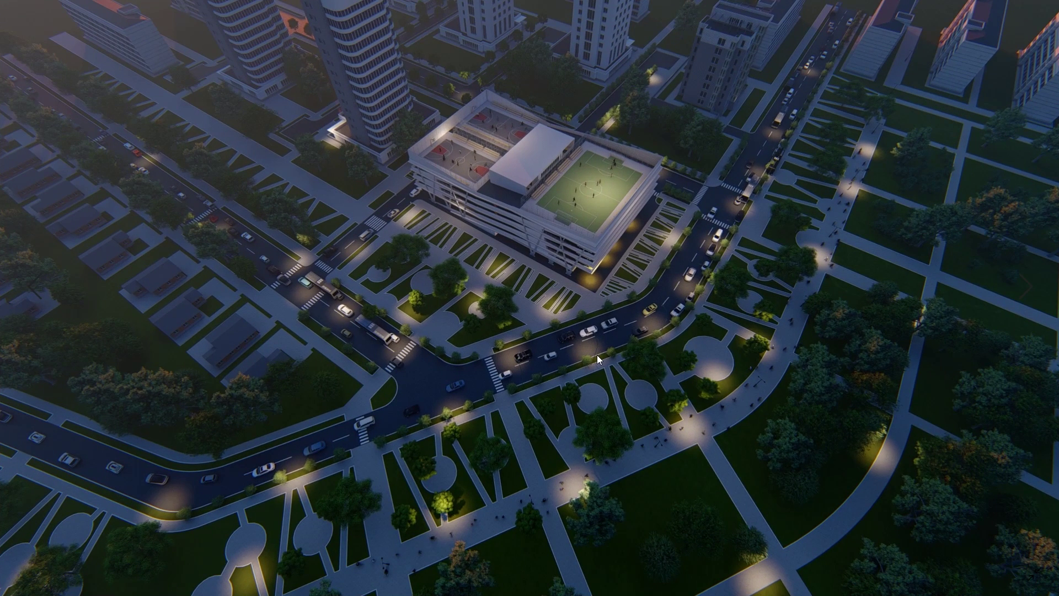
{"action": "scroll", "coordinate": [598, 352], "scroll_direction": "up", "scroll_amount": 3}
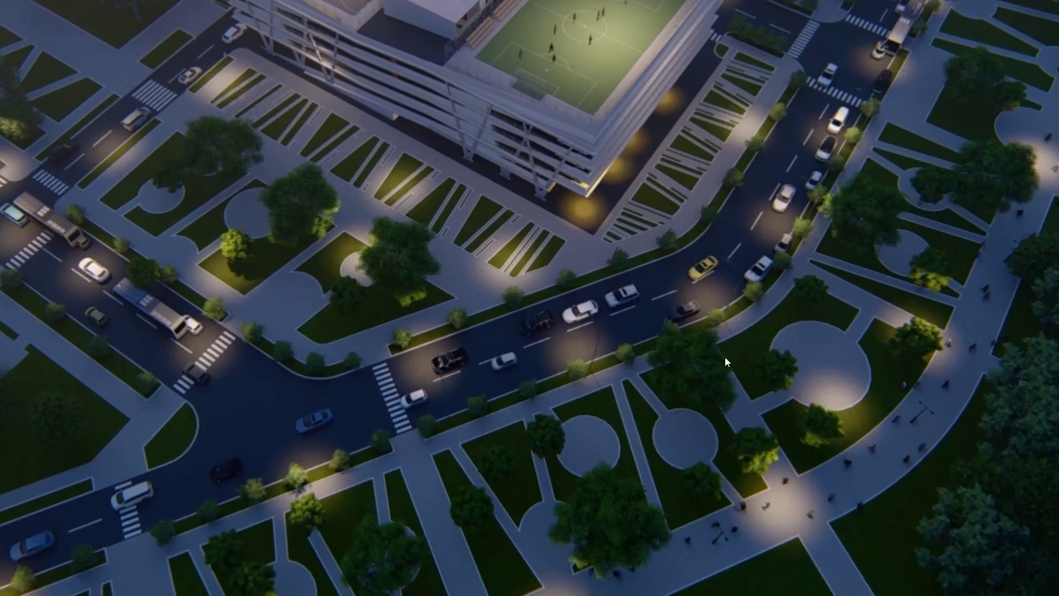
{"action": "left_click_drag", "start_coordinate": [715, 360], "coordinate": [727, 483]}
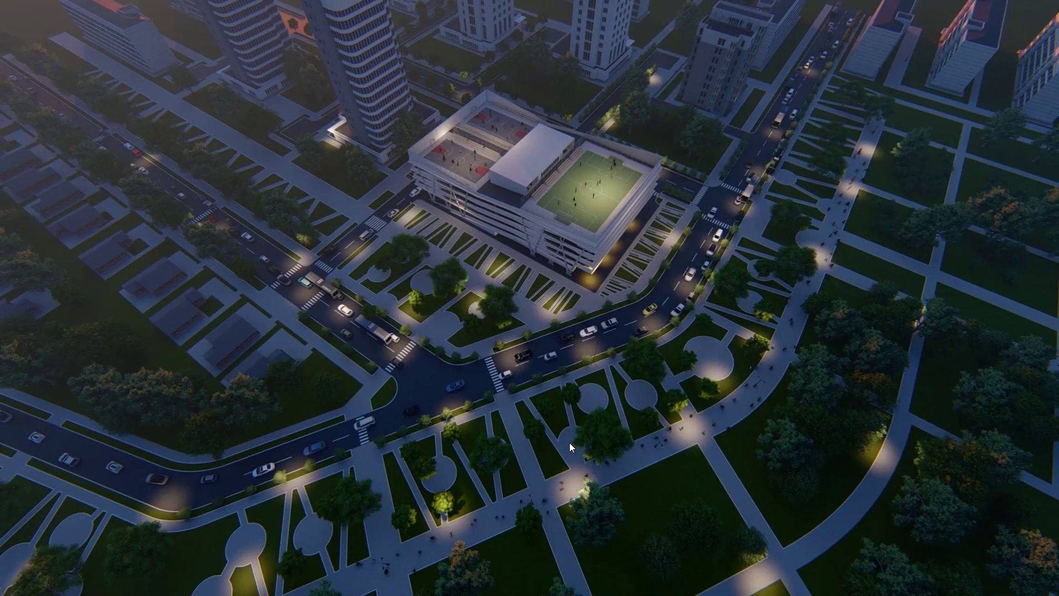
{"action": "scroll", "coordinate": [561, 378], "scroll_direction": "up", "scroll_amount": 2}
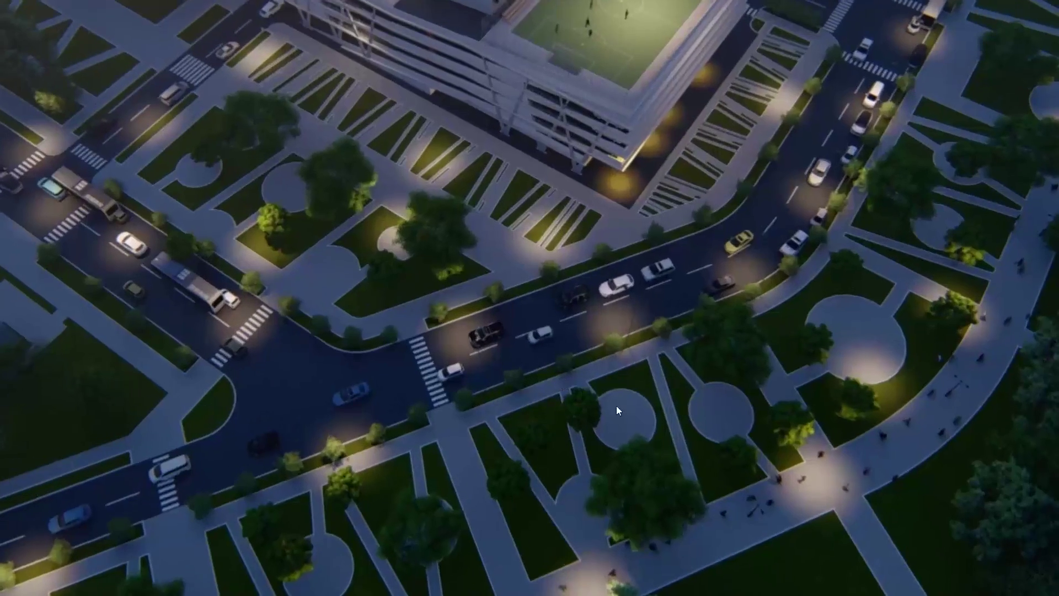
{"action": "left_click_drag", "start_coordinate": [656, 338], "coordinate": [591, 462]}
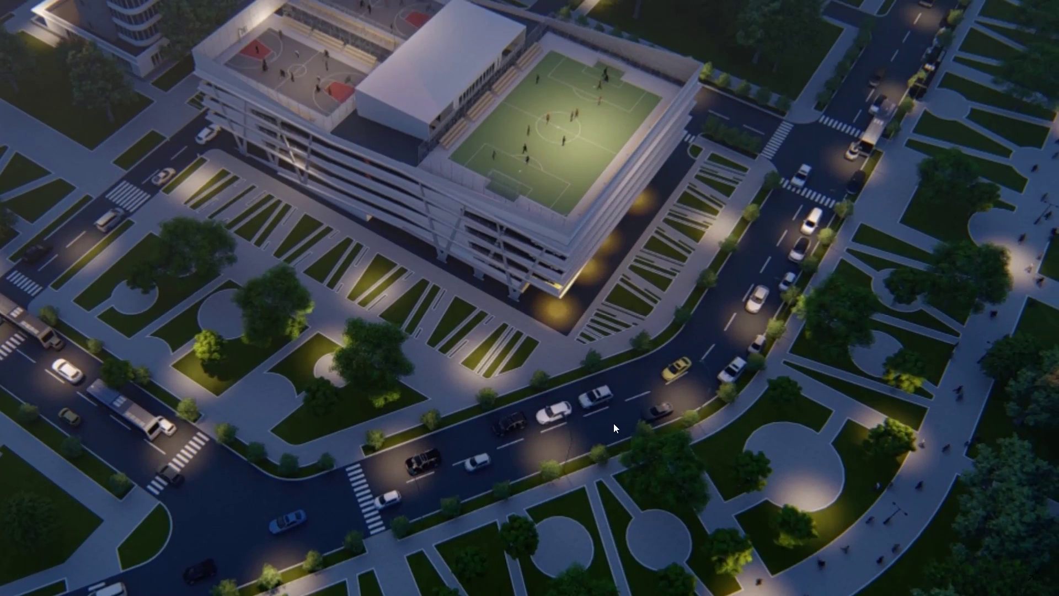
{"action": "scroll", "coordinate": [613, 423], "scroll_direction": "down", "scroll_amount": 2}
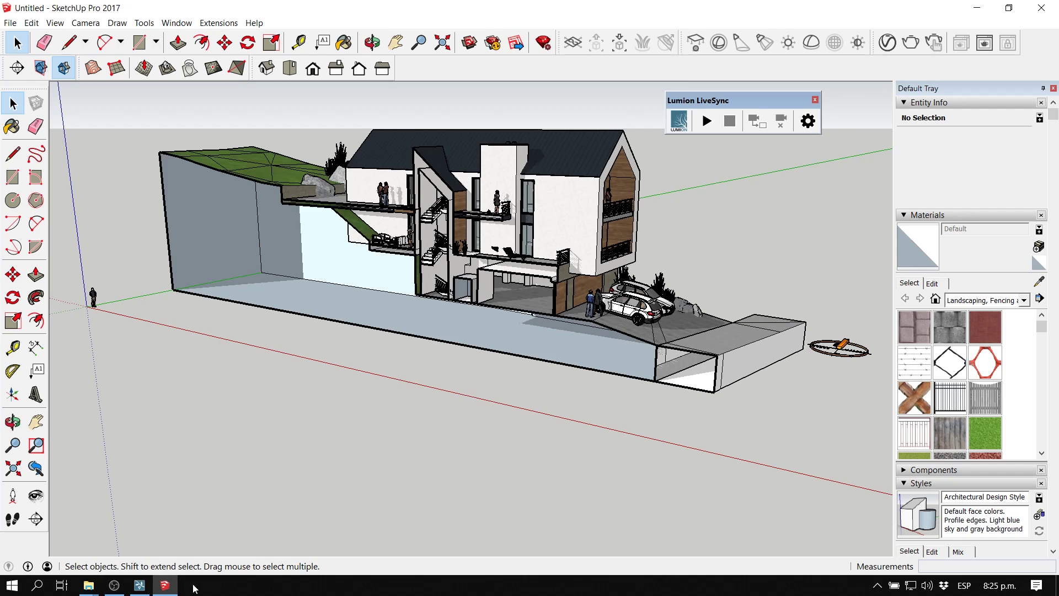
Locate the Stracia 3D - 02 final house in the 3D Warehouse and inspect the SketchUp model from its driveway side
{"action": "key", "text": "Page_Down"}
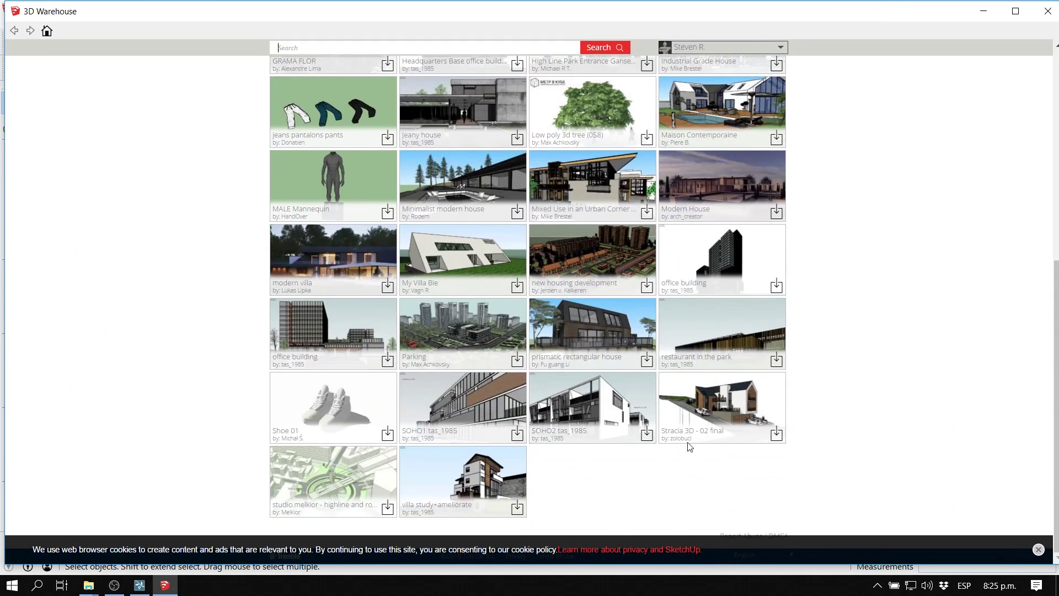
{"action": "left_click", "coordinate": [685, 442]}
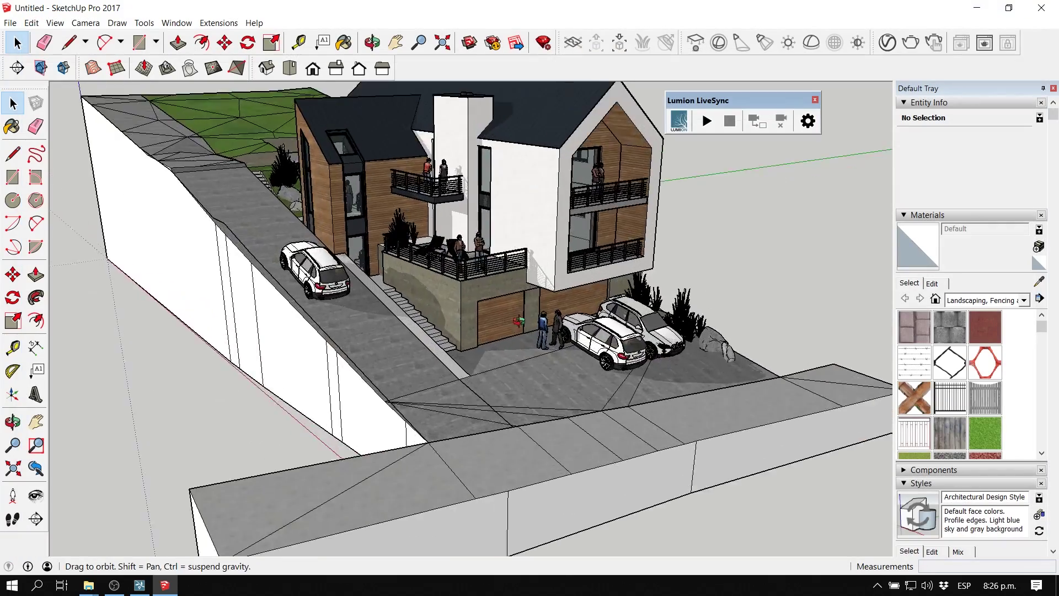
{"action": "scroll", "coordinate": [764, 421], "scroll_direction": "down", "scroll_amount": 3}
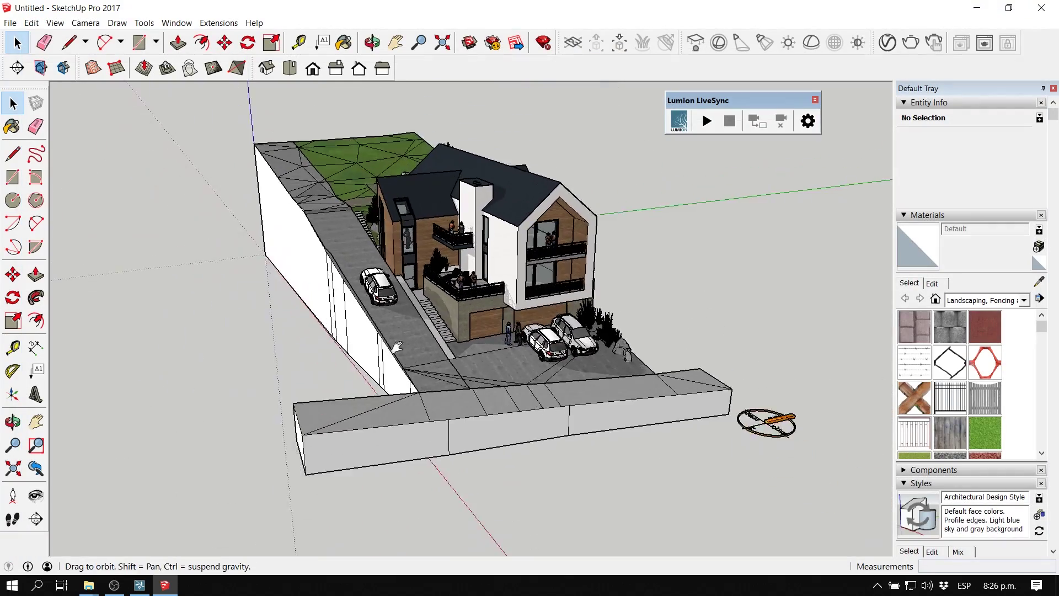
{"action": "middle_click_drag", "start_coordinate": [764, 421], "coordinate": [426, 359]}
{"action": "scroll", "coordinate": [468, 325], "scroll_direction": "up", "scroll_amount": 3}
{"action": "middle_click_drag", "start_coordinate": [467, 325], "coordinate": [386, 336]}
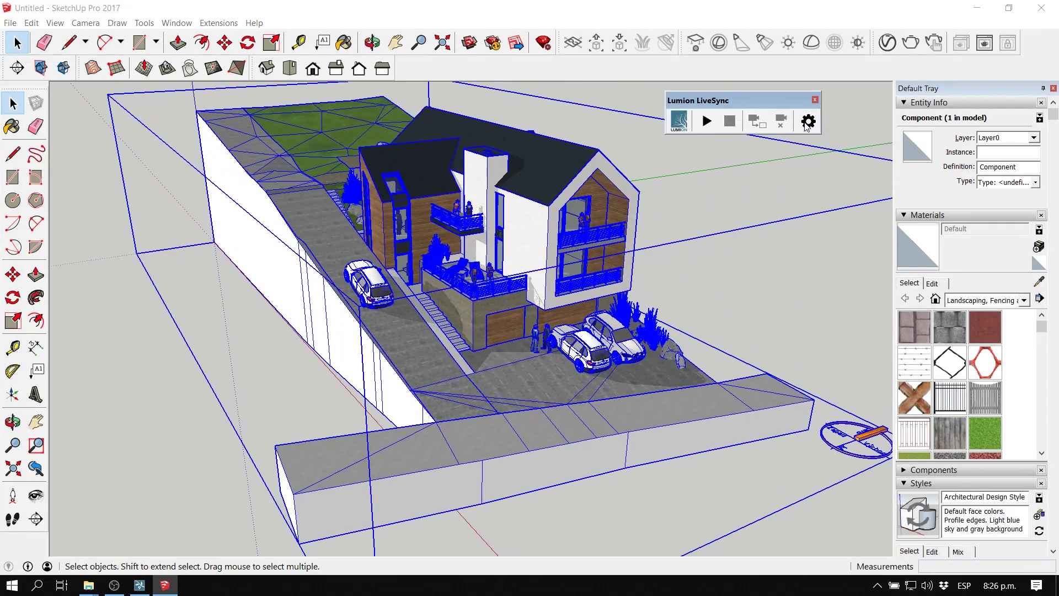
Start a new scene in Lumion, and save the SketchUp house model as house 1 in the Escritorio folder
{"action": "left_click", "coordinate": [139, 585]}
{"action": "left_click", "coordinate": [348, 177]}
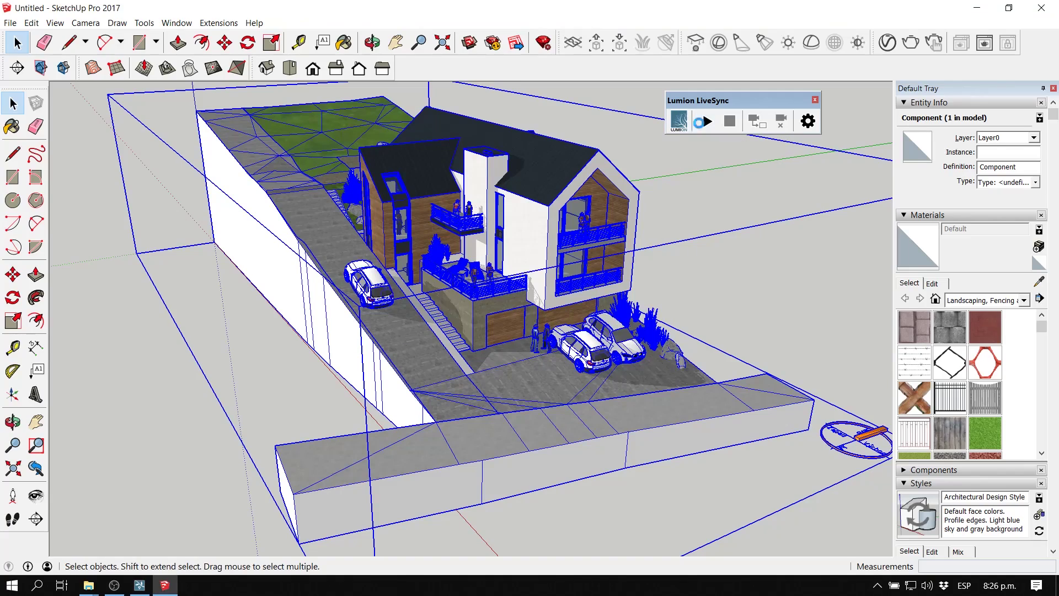
{"action": "left_click", "coordinate": [10, 23]}
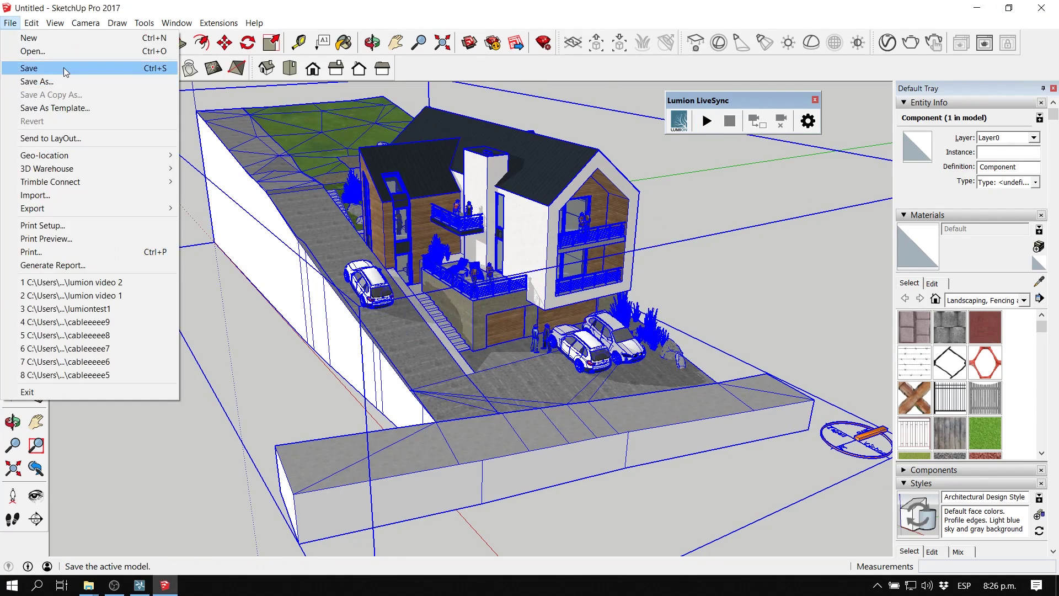
{"action": "left_click", "coordinate": [25, 66]}
{"action": "scroll", "coordinate": [55, 140], "scroll_direction": "up", "scroll_amount": 1}
{"action": "left_click", "coordinate": [55, 133]}
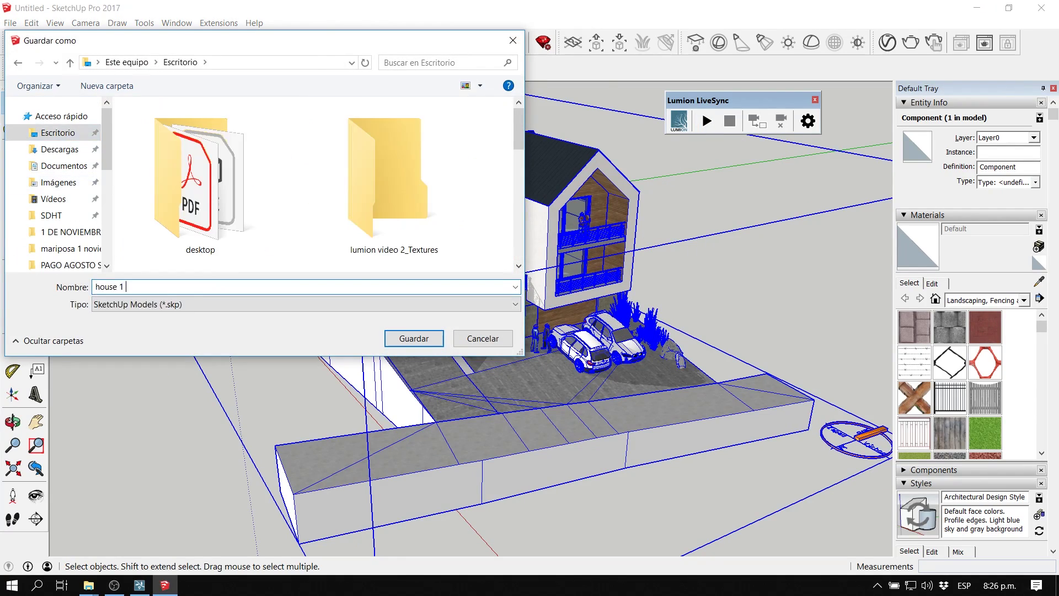
{"action": "key", "text": "Return"}
{"action": "left_click", "coordinate": [669, 362]}
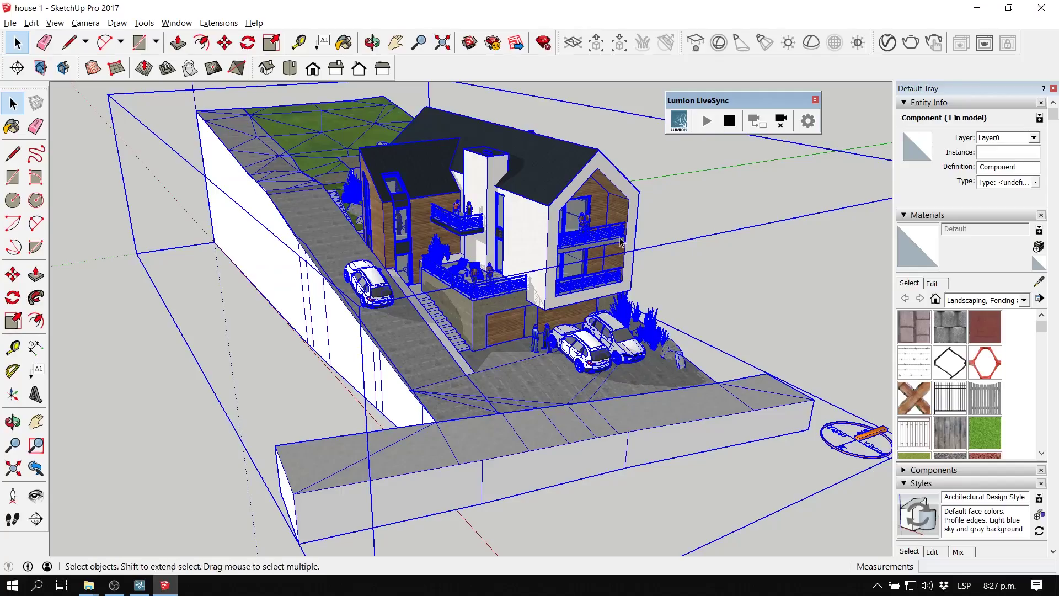
Switch between Lumion and SketchUp to check the live-synced house model from several viewpoints
{"action": "mouse_move", "coordinate": [168, 539]}
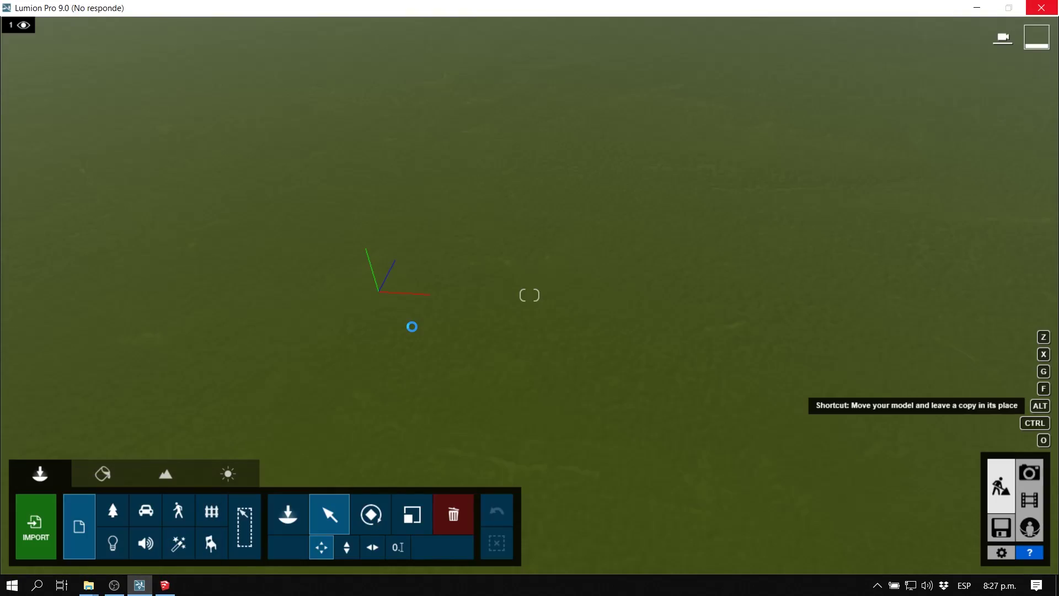
{"action": "key", "text": "alt+Tab"}
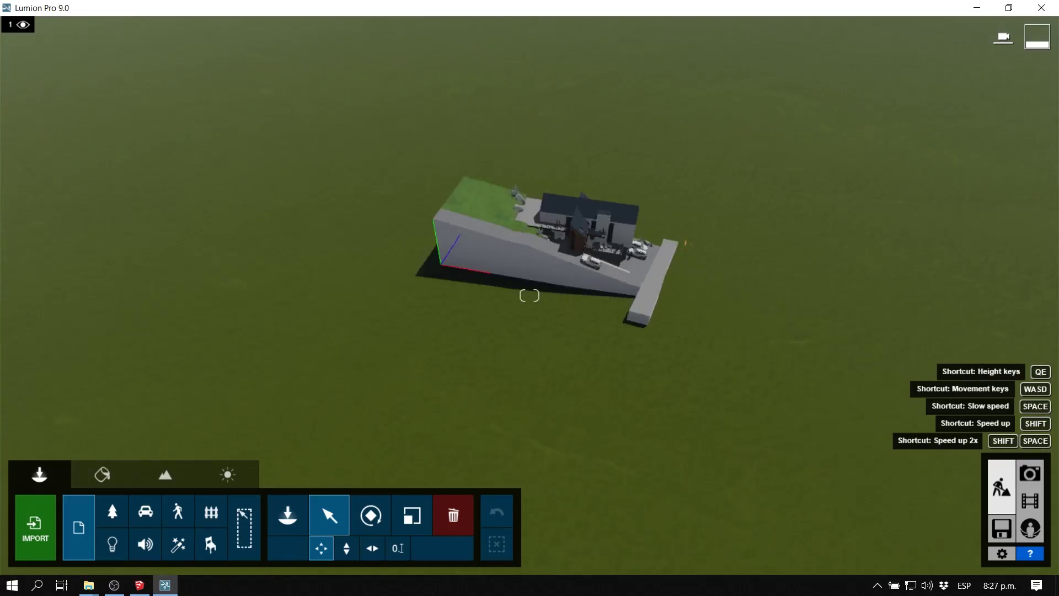
{"action": "scroll", "coordinate": [528, 295], "scroll_direction": "down", "scroll_amount": 10}
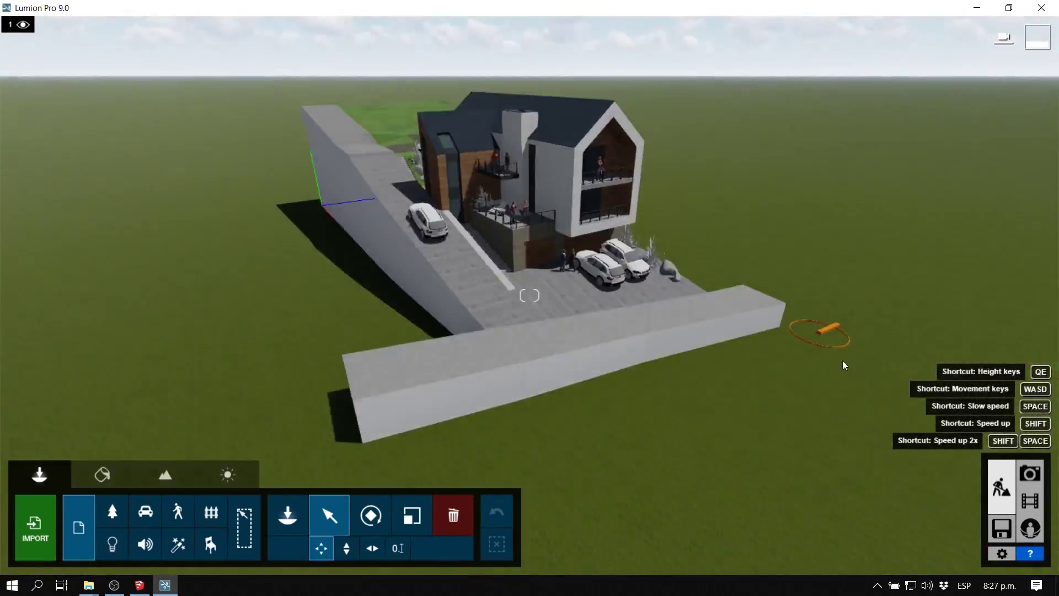
{"action": "key", "text": "alt+Tab"}
{"action": "scroll", "coordinate": [788, 407], "scroll_direction": "up", "scroll_amount": 5}
{"action": "key", "text": "alt+Tab"}
{"action": "scroll", "coordinate": [548, 253], "scroll_direction": "up", "scroll_amount": 10}
{"action": "scroll", "coordinate": [422, 224], "scroll_direction": "down", "scroll_amount": 10}
Return to SketchUp and extend the white terrain side faces outward beside the sloping driveway with Push/Pull
{"action": "key", "text": "alt+Tab"}
{"action": "middle_click_drag", "start_coordinate": [441, 276], "coordinate": [402, 243]}
{"action": "scroll", "coordinate": [403, 242], "scroll_direction": "up", "scroll_amount": 3}
{"action": "key", "text": "p"}
{"action": "left_click", "coordinate": [524, 303]}
{"action": "left_click_drag", "start_coordinate": [525, 302], "coordinate": [431, 270]}
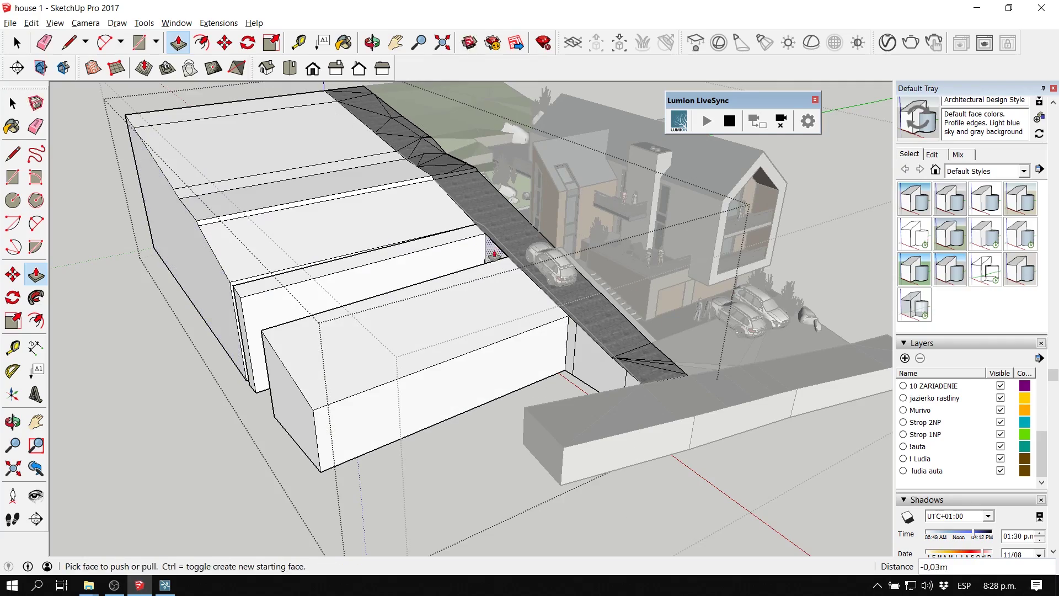
{"action": "left_click_drag", "start_coordinate": [604, 375], "coordinate": [685, 524]}
{"action": "key", "text": "space"}
Paint the top faces of the extended terrain beside the driveway with the zelen1 grass material
{"action": "middle_click_drag", "start_coordinate": [686, 524], "coordinate": [491, 463]}
{"action": "key", "text": "b"}
{"action": "left_click", "coordinate": [473, 413]}
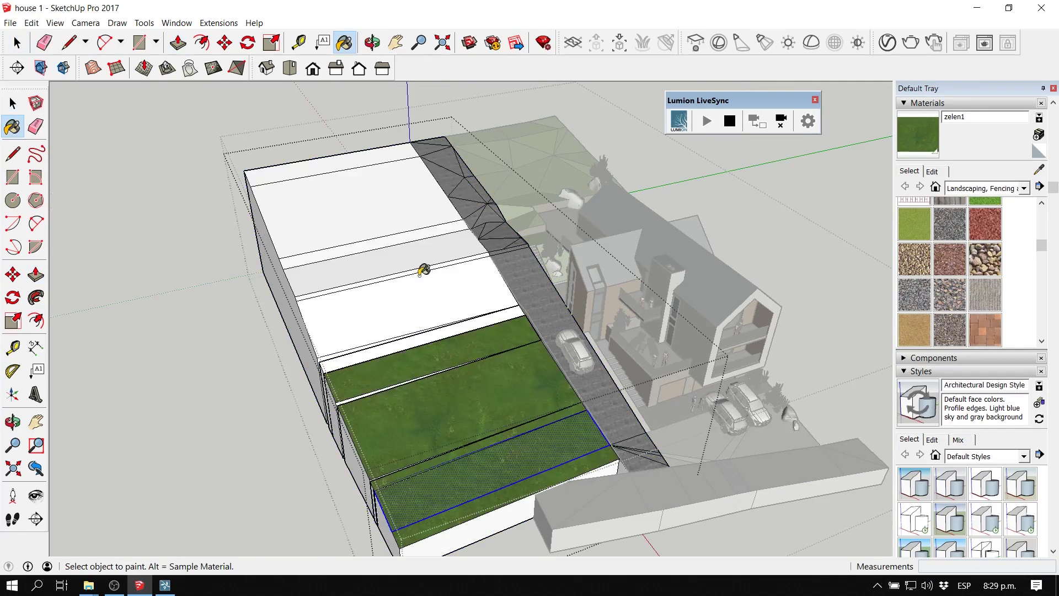
{"action": "left_click", "coordinate": [421, 267]}
{"action": "scroll", "coordinate": [420, 267], "scroll_direction": "up", "scroll_amount": 3}
{"action": "scroll", "coordinate": [401, 422], "scroll_direction": "down", "scroll_amount": 3}
Switch to Lumion and sculpt the landscape into raised hills around the house's sides and back
{"action": "key", "text": "alt+Tab"}
{"action": "scroll", "coordinate": [475, 349], "scroll_direction": "down", "scroll_amount": 5}
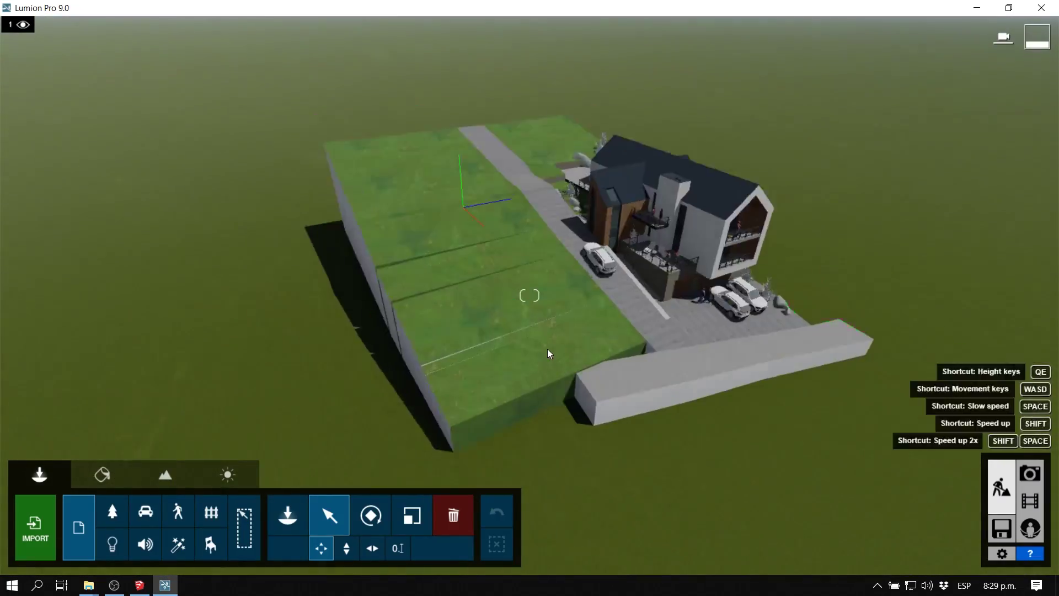
{"action": "left_click", "coordinate": [165, 475]}
{"action": "left_click", "coordinate": [33, 516]}
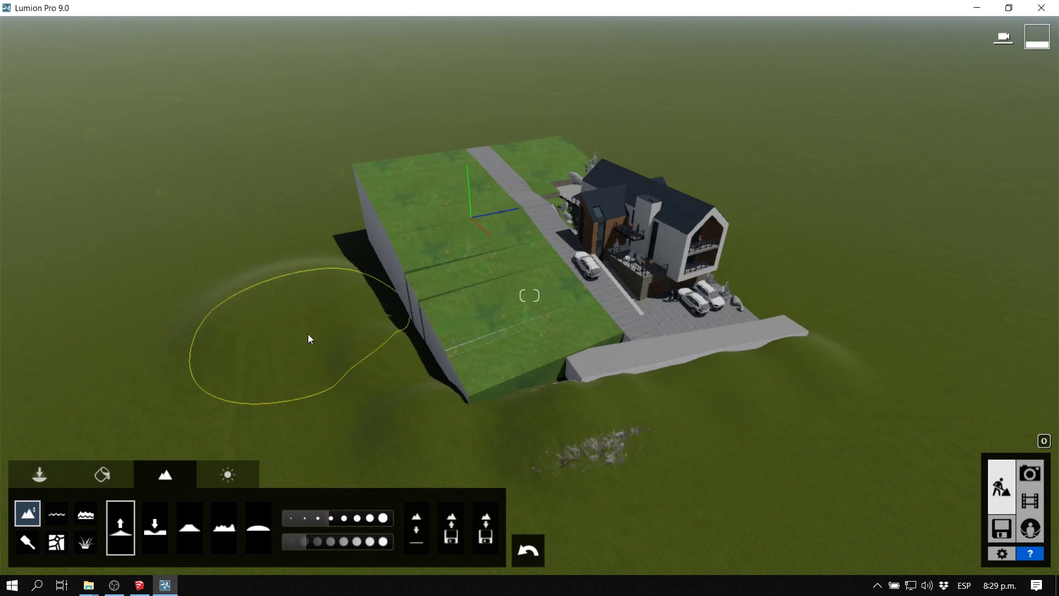
{"action": "scroll", "coordinate": [308, 340], "scroll_direction": "down", "scroll_amount": 5}
{"action": "right_click_drag", "start_coordinate": [309, 339], "coordinate": [511, 264]}
{"action": "left_click_drag", "start_coordinate": [512, 265], "coordinate": [516, 263]}
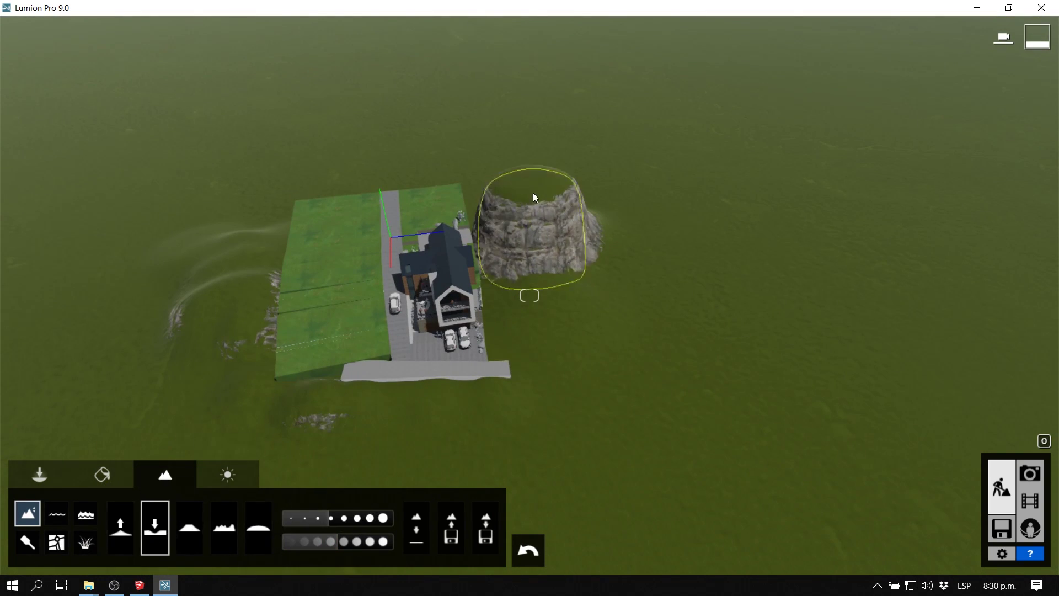
{"action": "right_click_drag", "start_coordinate": [558, 312], "coordinate": [529, 243]}
{"action": "left_click_drag", "start_coordinate": [528, 243], "coordinate": [517, 248]}
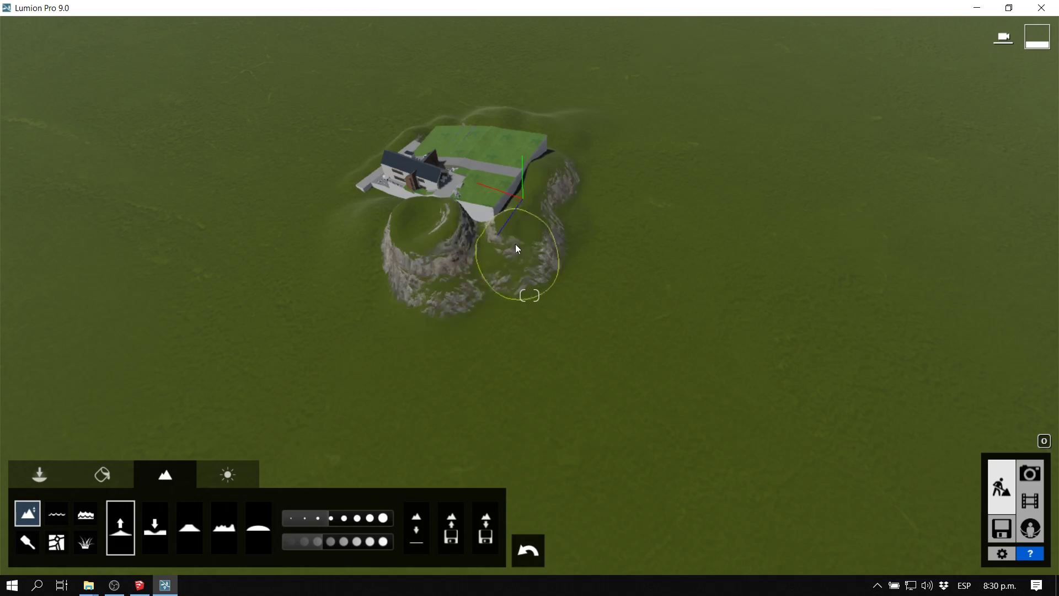
{"action": "scroll", "coordinate": [634, 324], "scroll_direction": "down", "scroll_amount": 5}
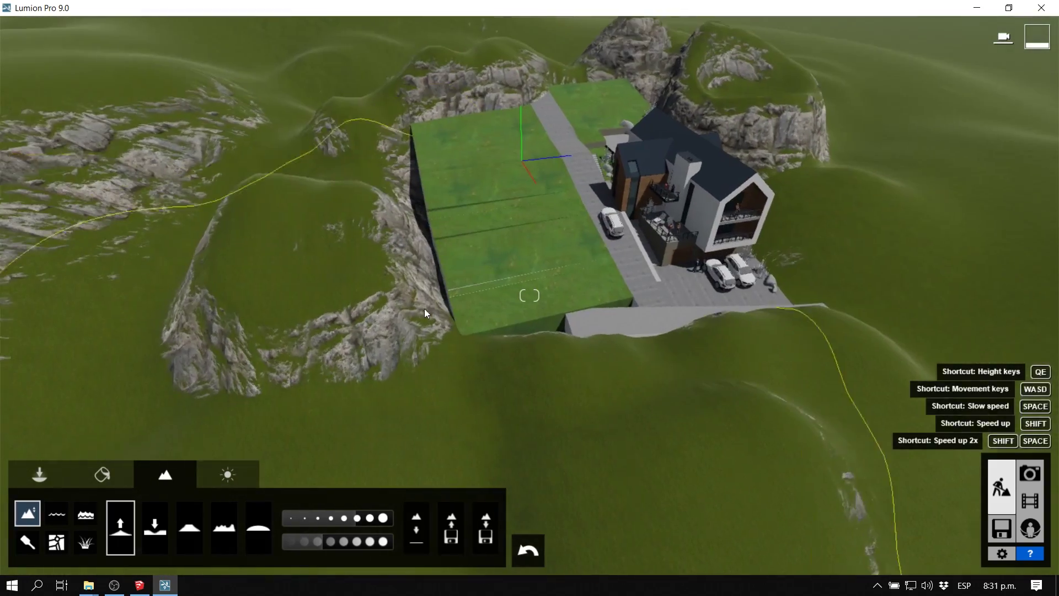
Replace the rocky texture on the hills with grass and smooth their slopes around the house
{"action": "left_click", "coordinate": [27, 542]}
{"action": "left_click", "coordinate": [30, 514]}
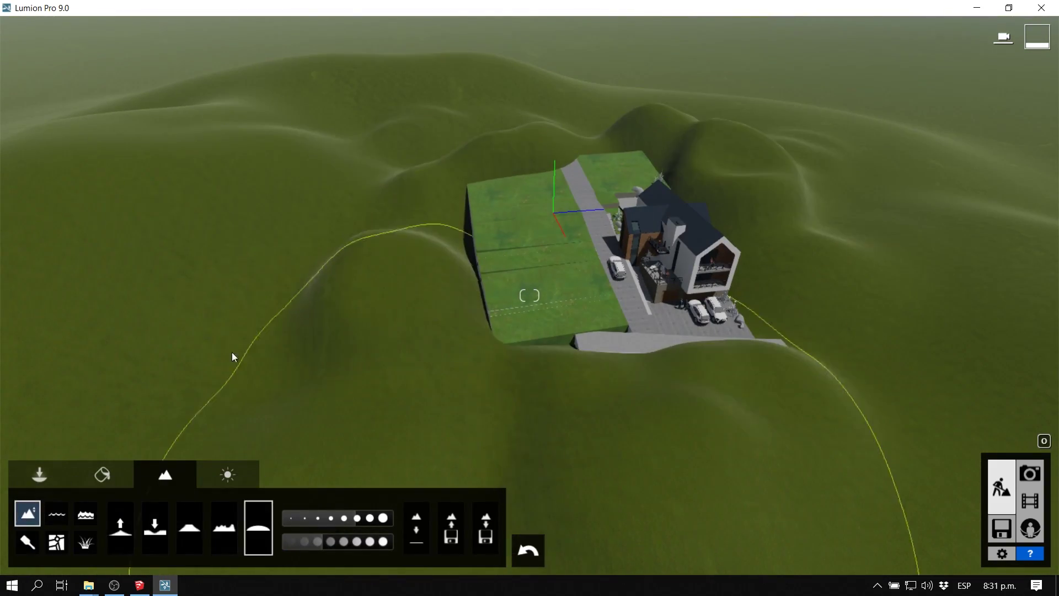
Switch to SketchUp and extend the terrain side faces on the opposite side of the house with Push/Pull
{"action": "key", "text": "alt+Tab"}
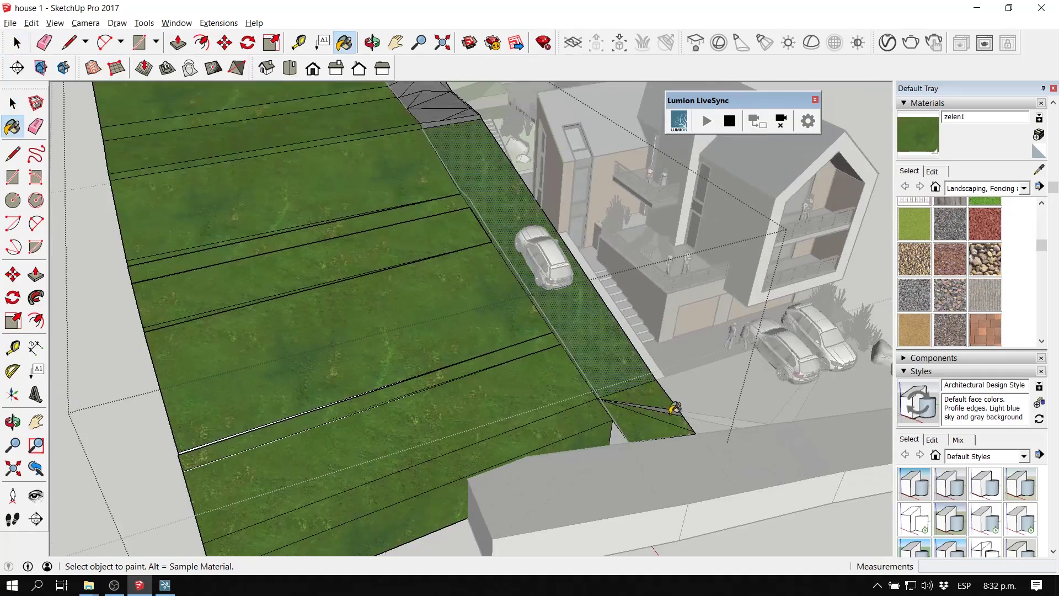
{"action": "scroll", "coordinate": [672, 408], "scroll_direction": "down", "scroll_amount": 3}
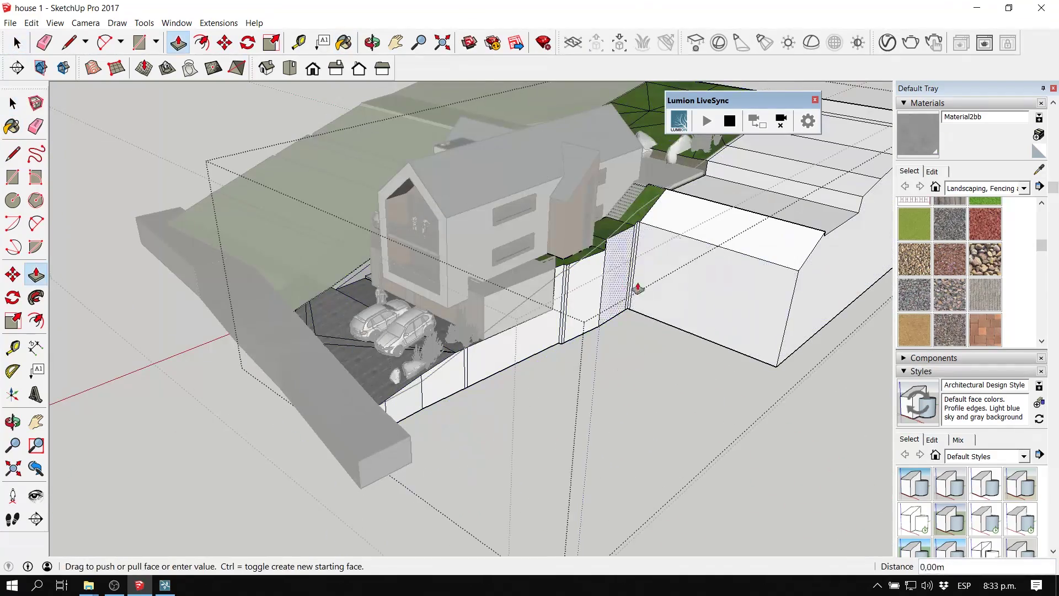
{"action": "left_click", "coordinate": [621, 282]}
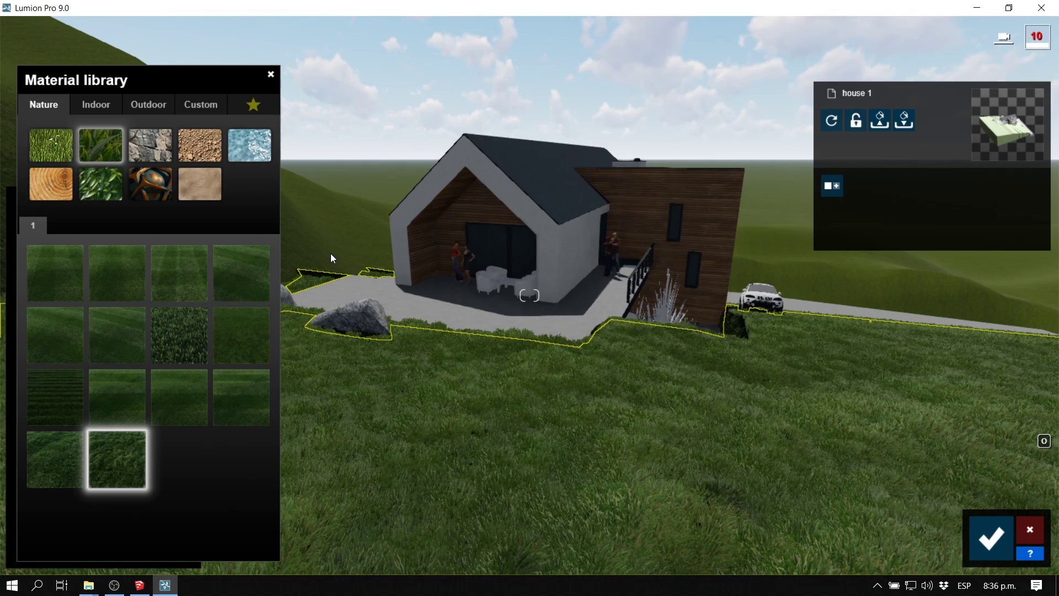
Examine the Nature grass material on the sloping ground behind the house in Lumion from different angles
{"action": "right_click_drag", "start_coordinate": [525, 402], "coordinate": [677, 369]}
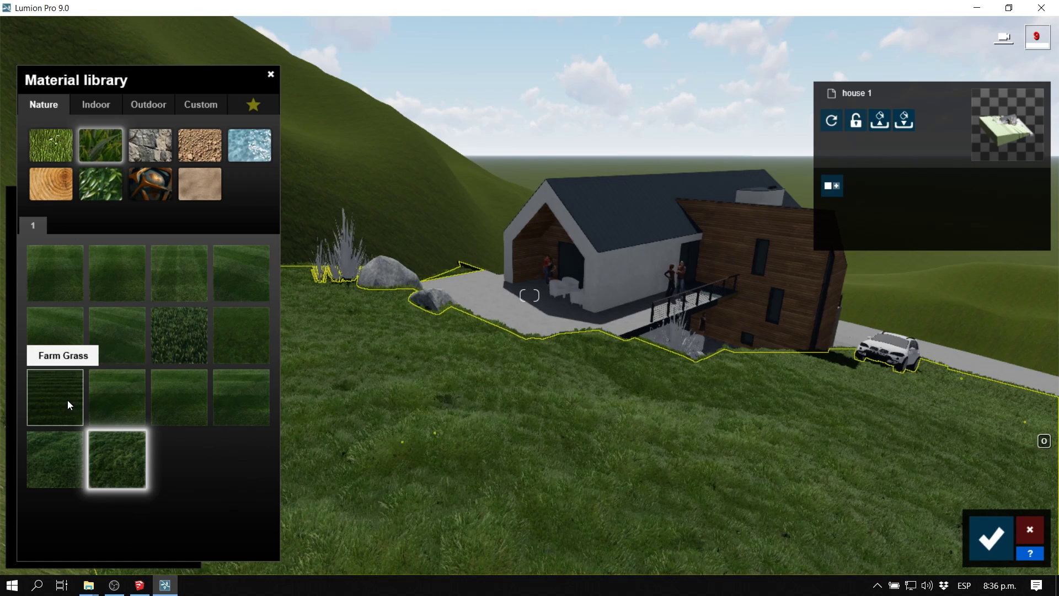
{"action": "right_click_drag", "start_coordinate": [672, 466], "coordinate": [253, 467]}
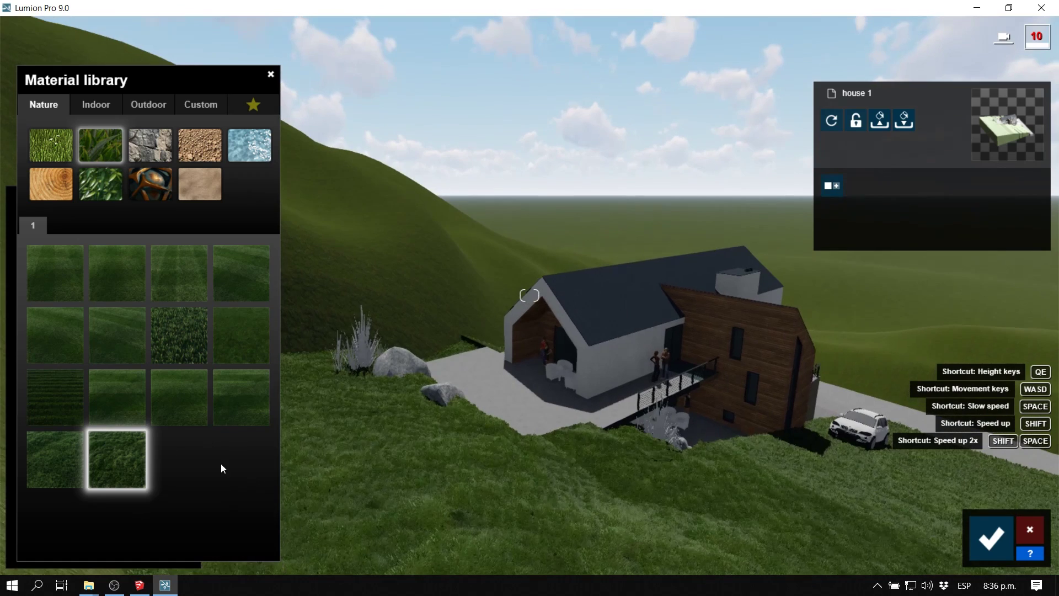
Try the dark striped Nature grass material on the sloping ground and inspect it from a distance and close to the house
{"action": "left_click", "coordinate": [69, 414]}
{"action": "key", "text": "e"}
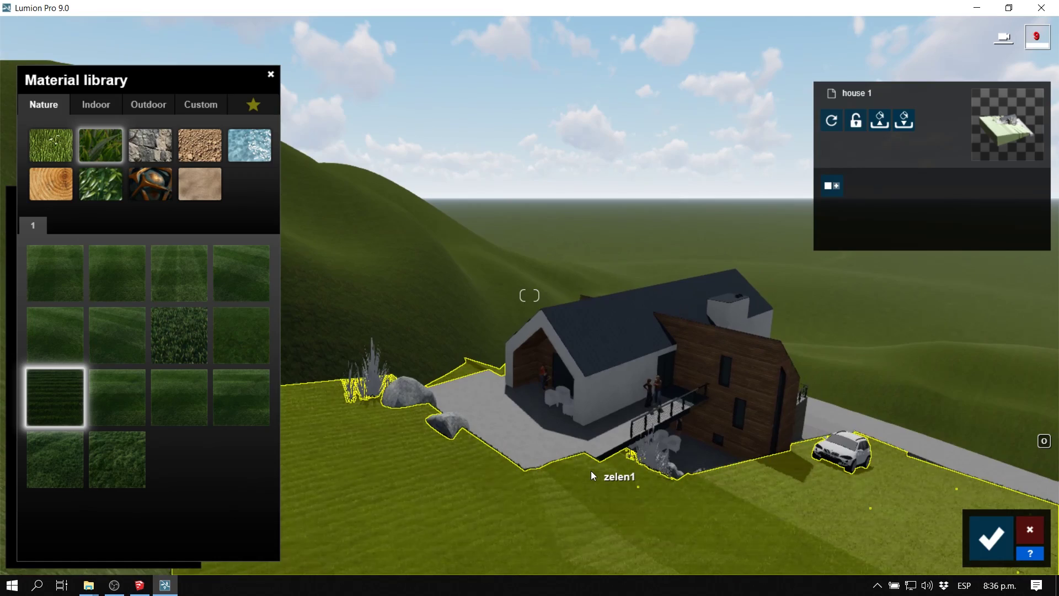
{"action": "key", "text": "d"}
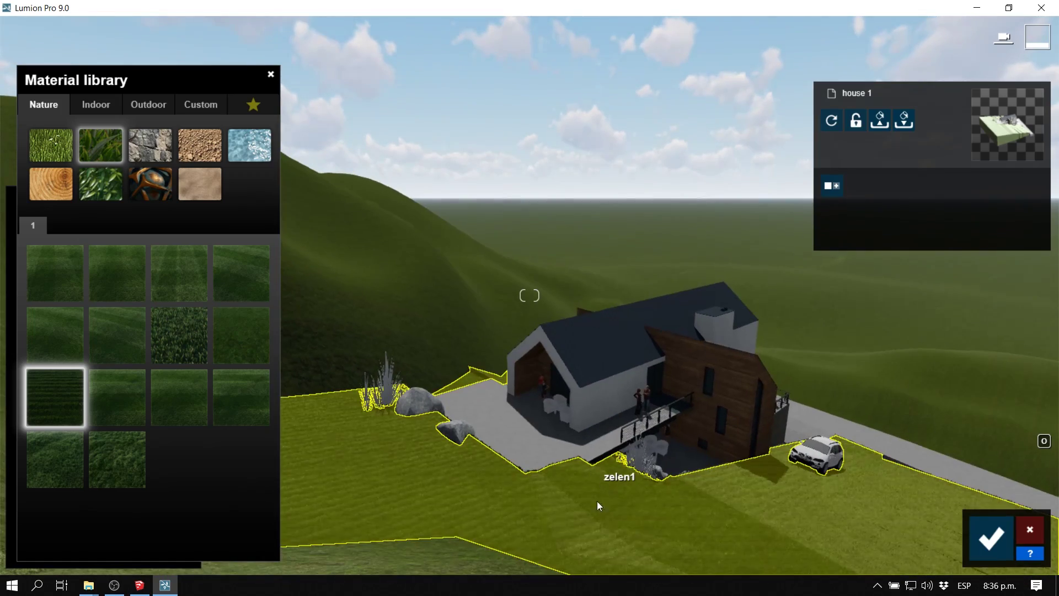
{"action": "key", "text": "q"}
{"action": "key", "text": "d"}
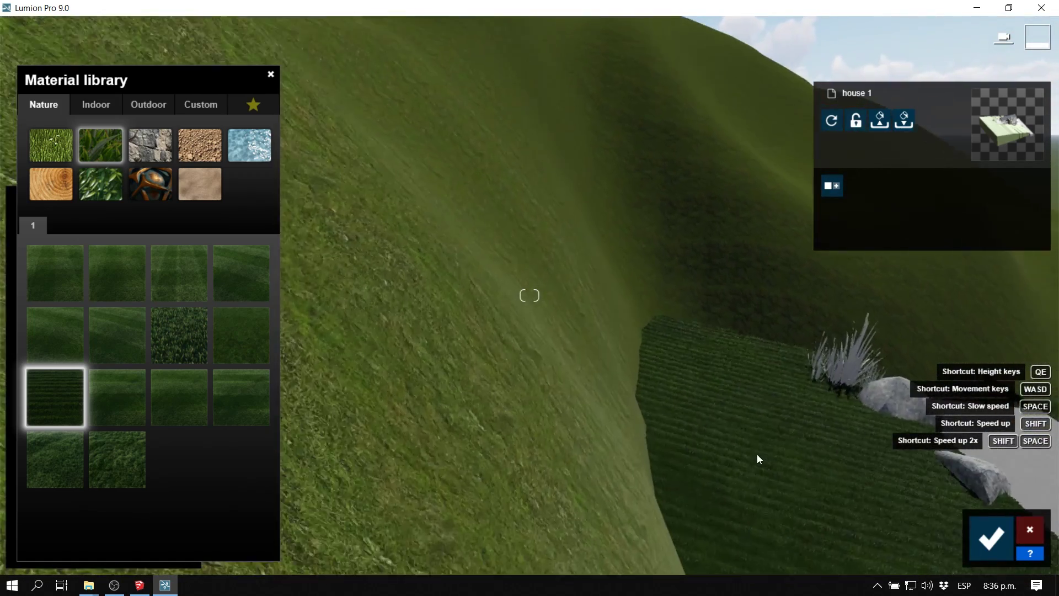
{"action": "key", "text": "w"}
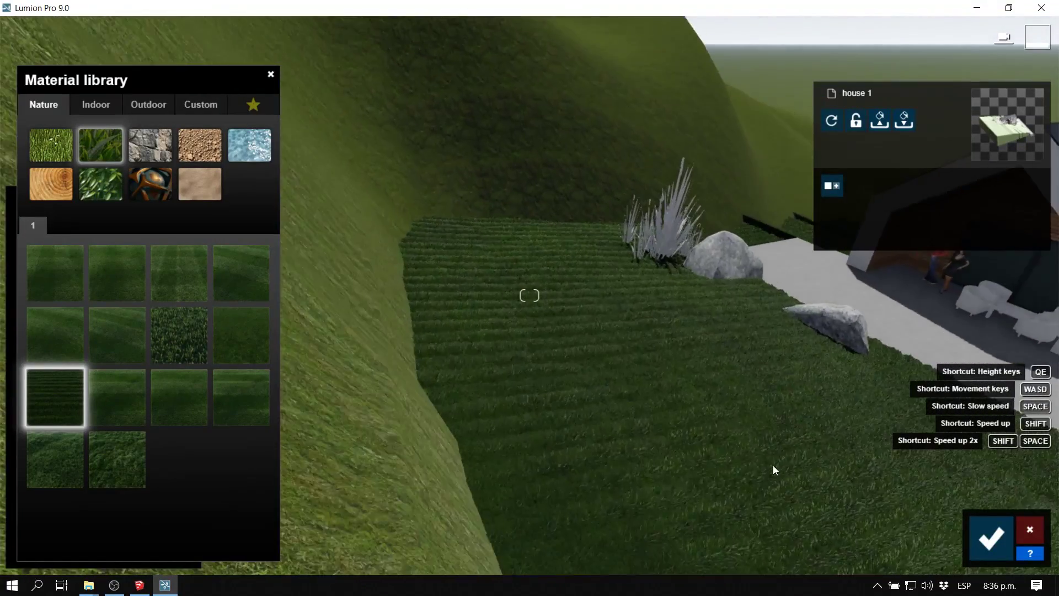
{"action": "key", "text": "s"}
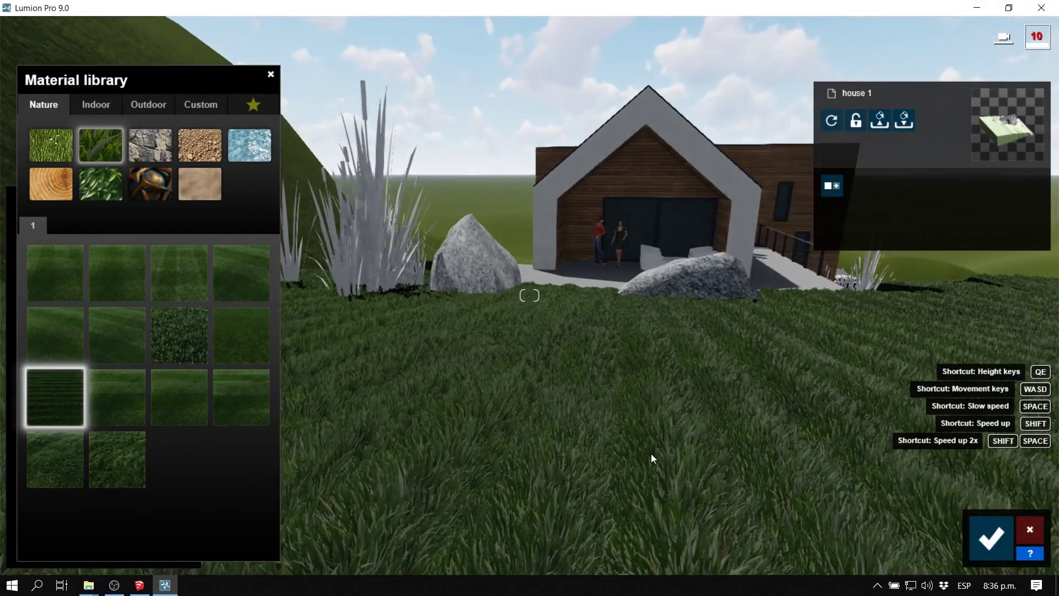
{"action": "right_click_drag", "start_coordinate": [640, 449], "coordinate": [143, 485]}
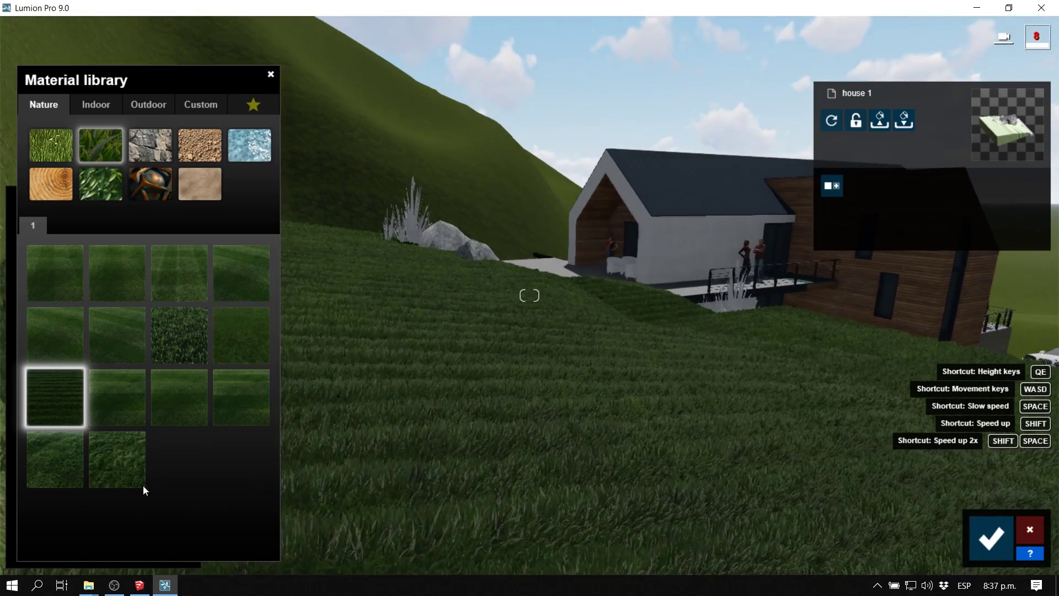
Apply the last tall, unstriped grass material in the Nature grass set to the sloping ground and save the material changes
{"action": "left_click", "coordinate": [122, 463]}
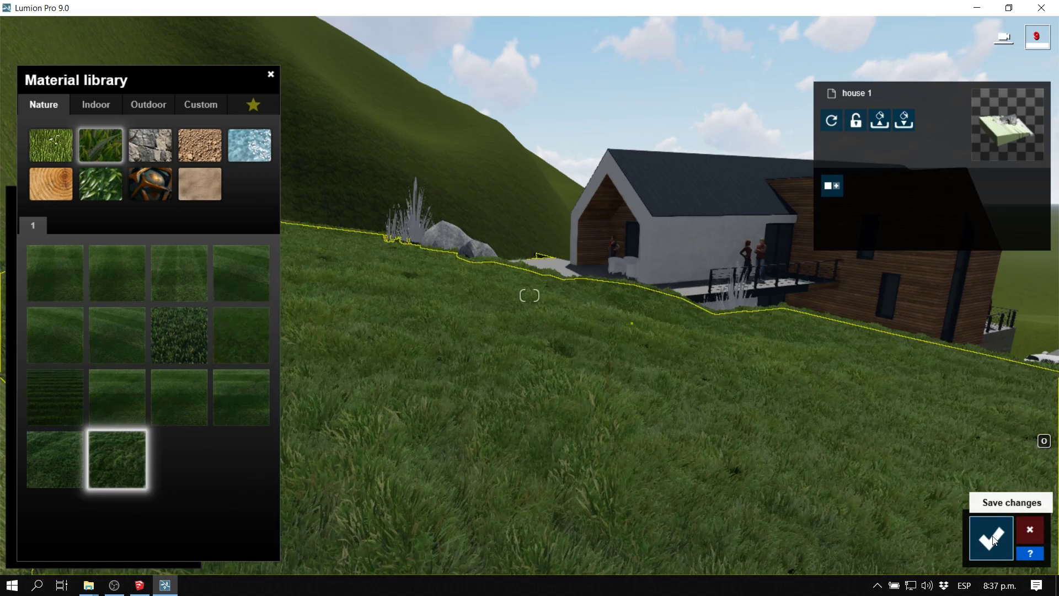
{"action": "left_click", "coordinate": [988, 538]}
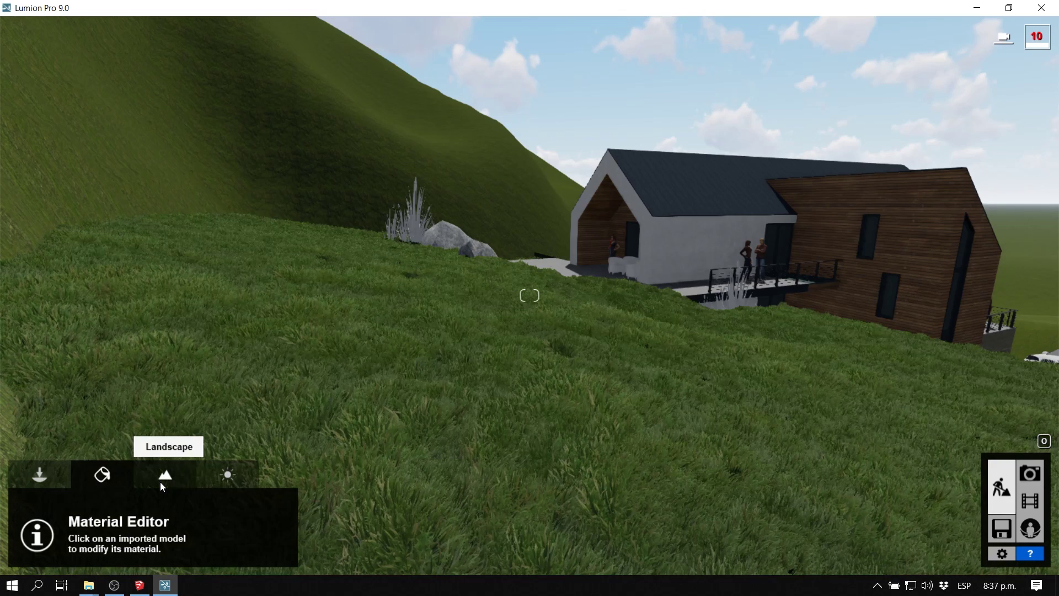
Choose the green grass texture for painting the landscape terrain
{"action": "left_click", "coordinate": [161, 481]}
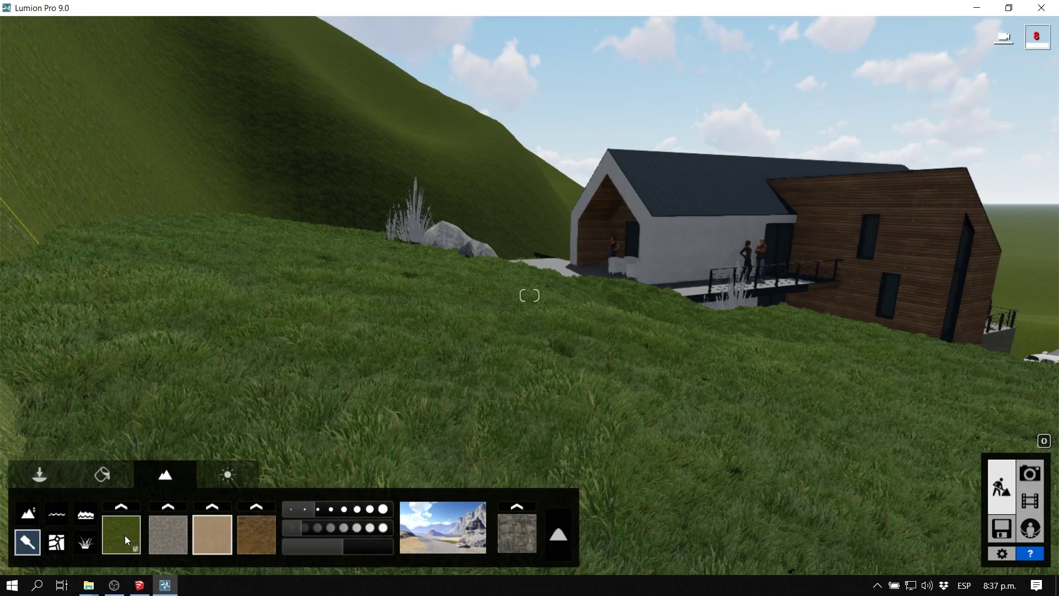
{"action": "left_click", "coordinate": [126, 521]}
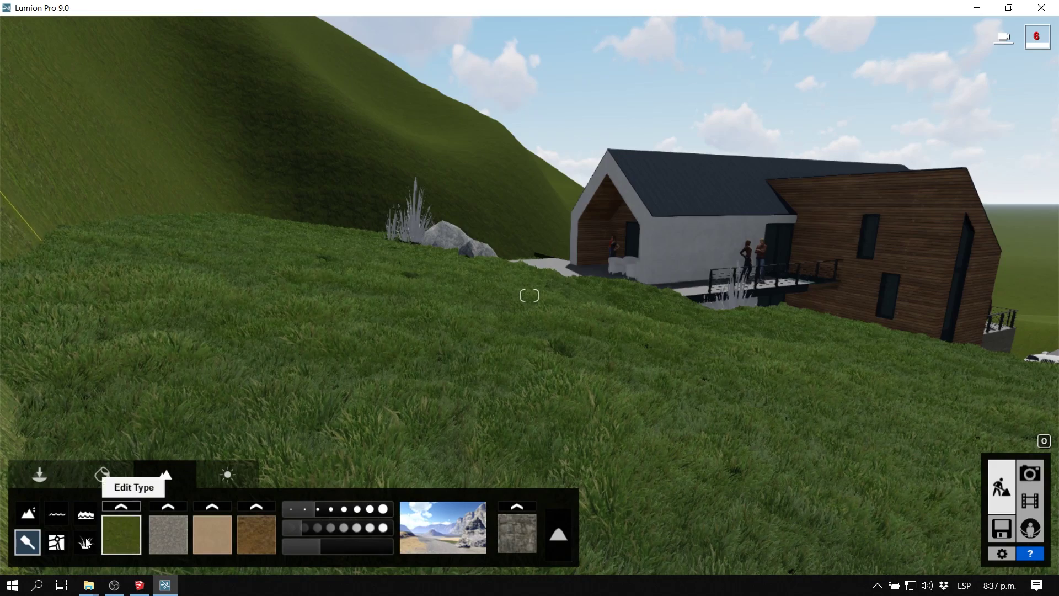